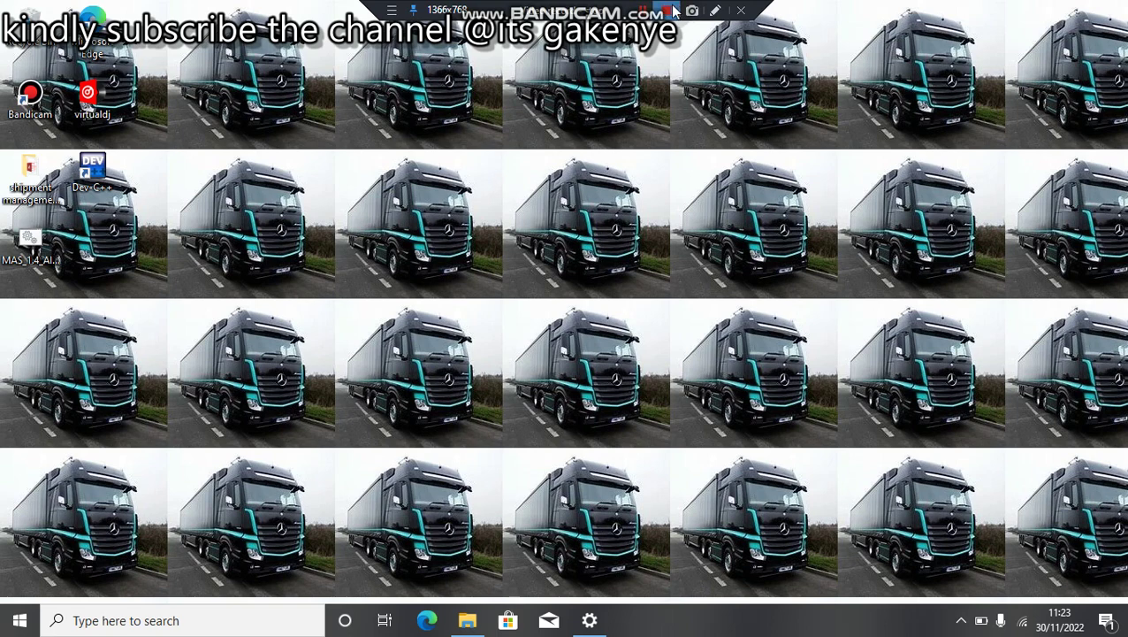
Create a blank Microsoft Access Database file in Documents, name it 'form', and open it.
click(466, 620)
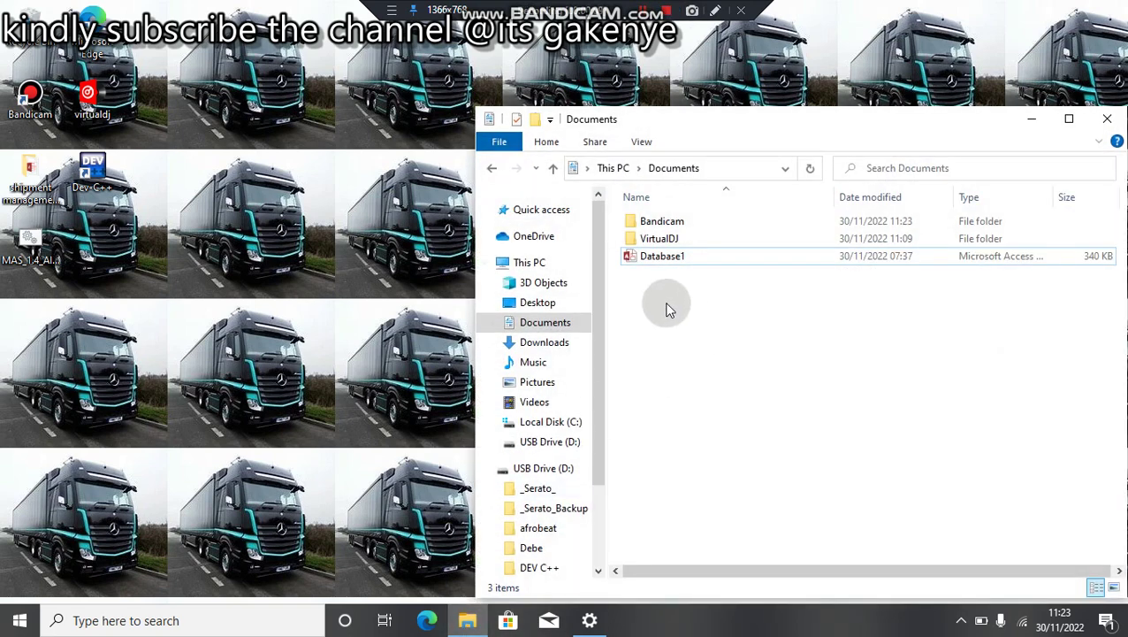
click(636, 286)
right_click(636, 287)
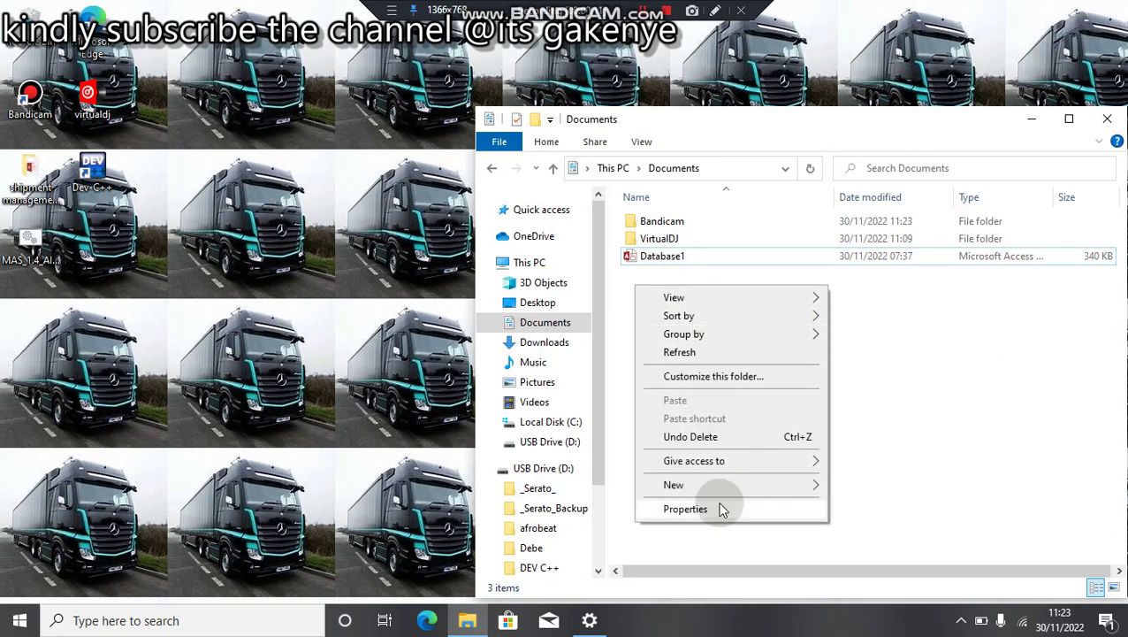
mouse_move(768, 482)
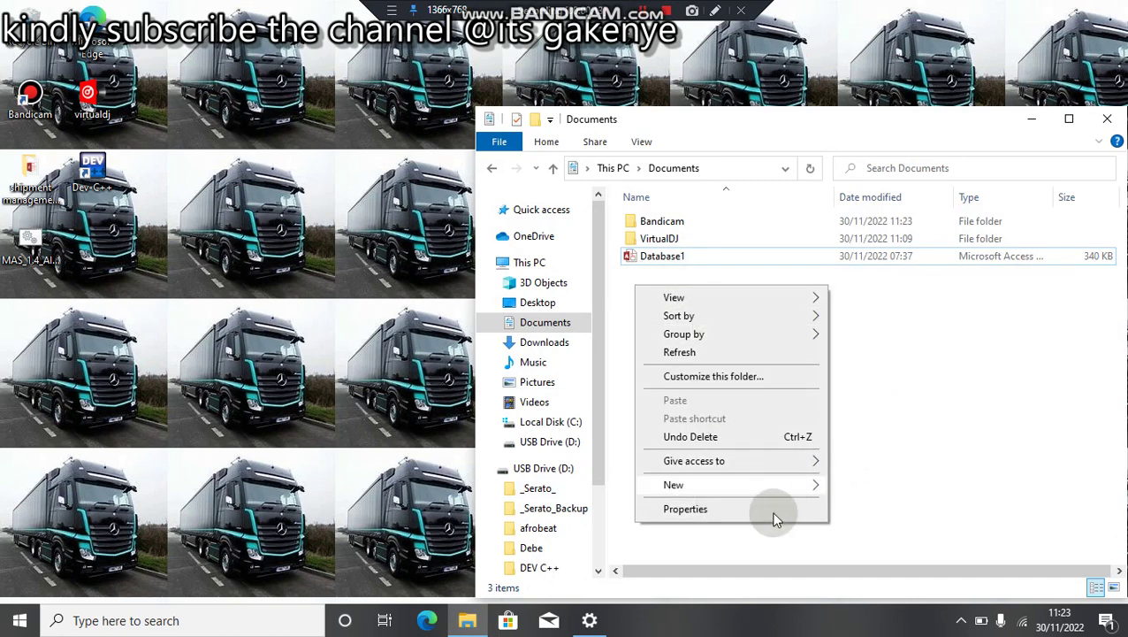
mouse_move(813, 484)
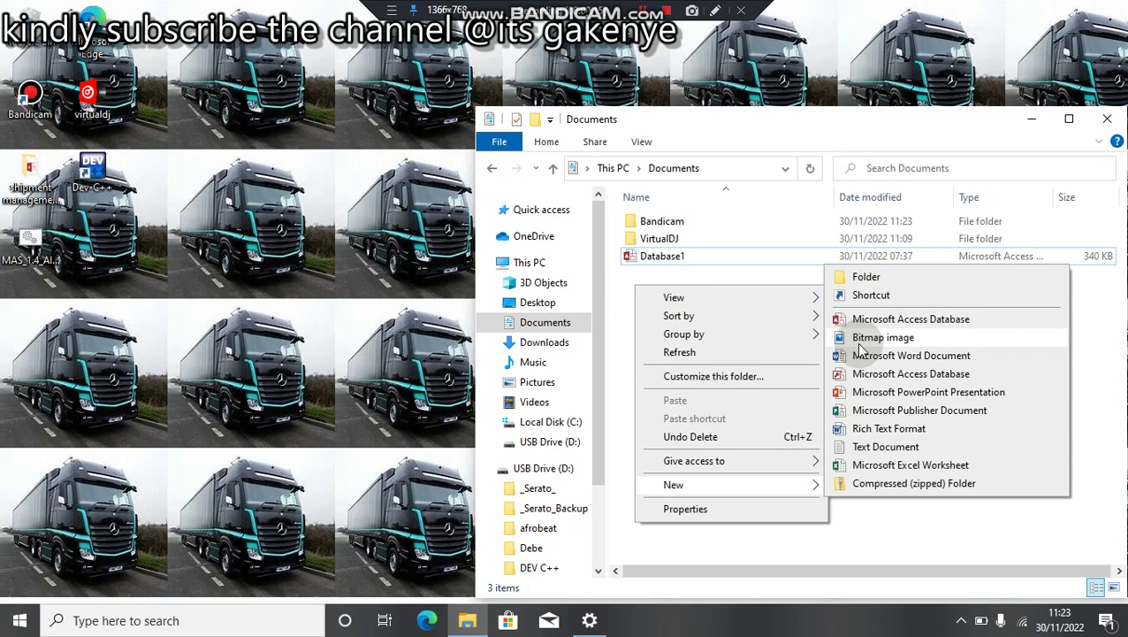
click(874, 321)
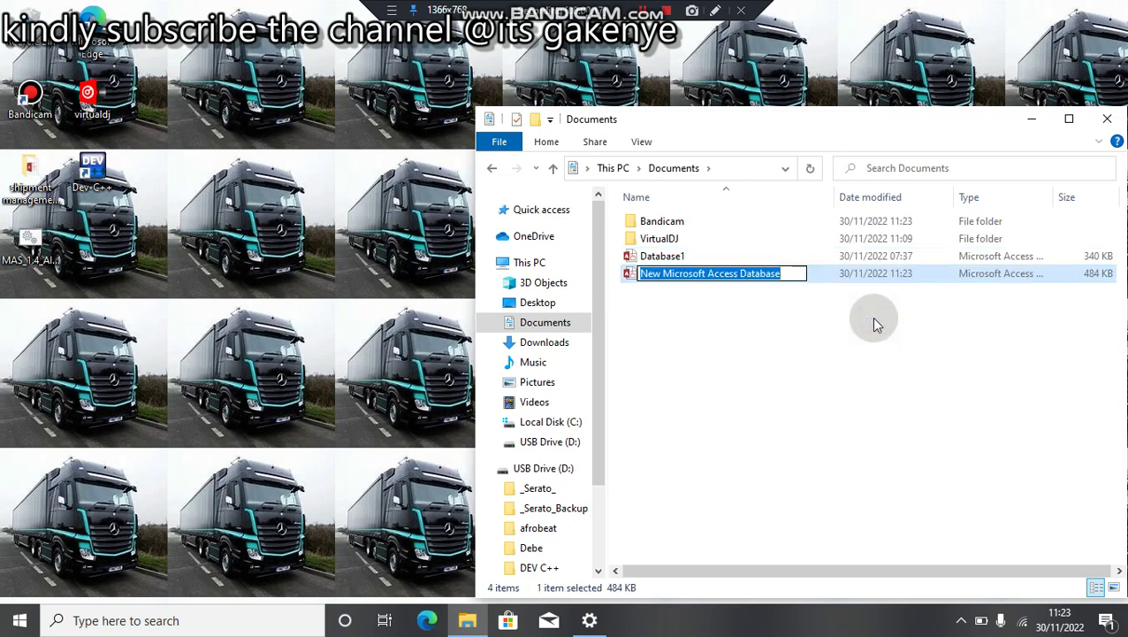
text(form)
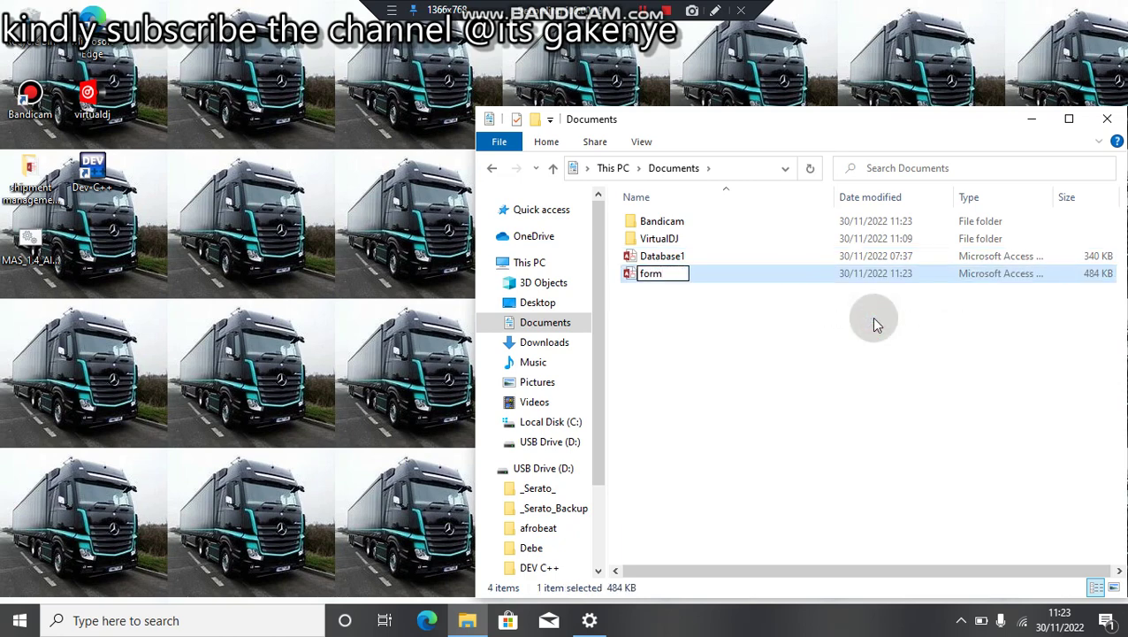
key(Return)
key(Return)
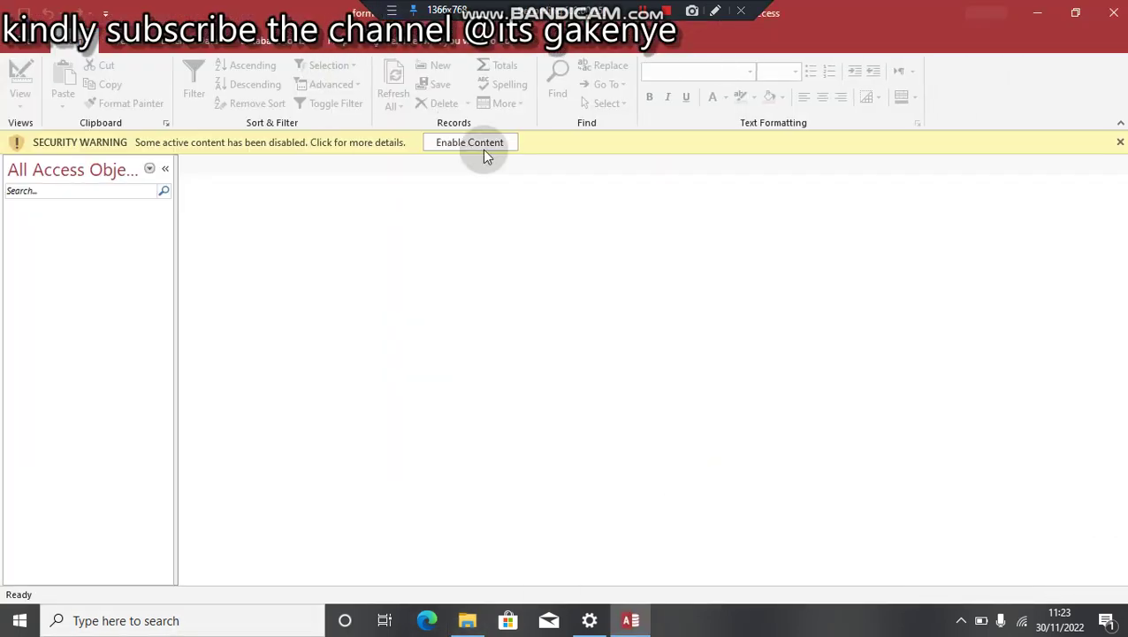
Enable the database's blocked active content and show the Create commands.
click(482, 144)
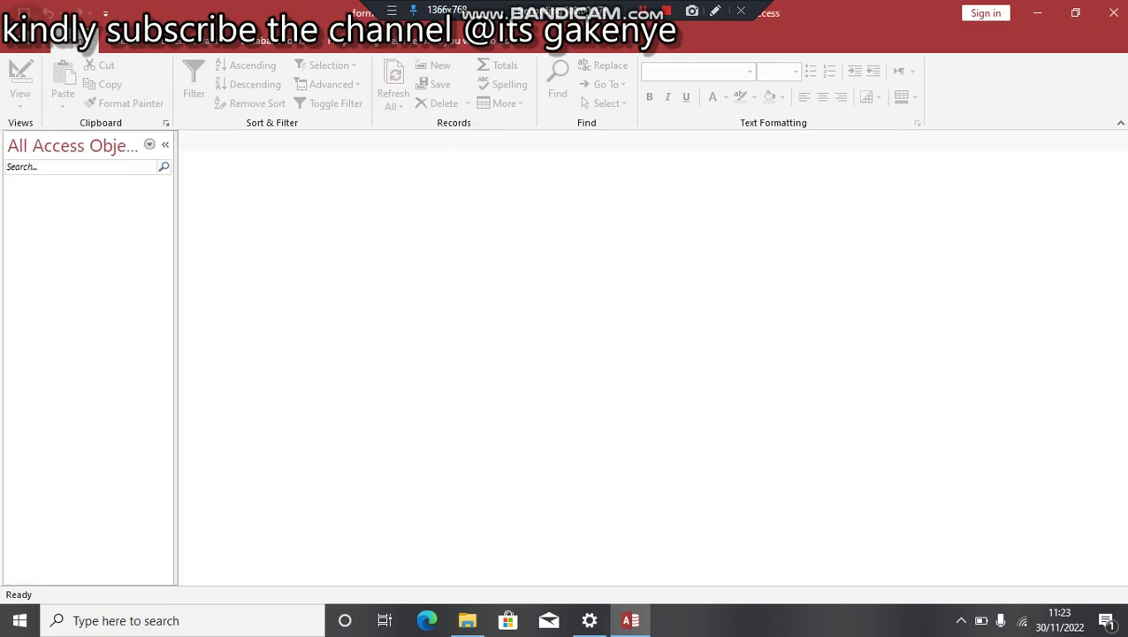
click(111, 43)
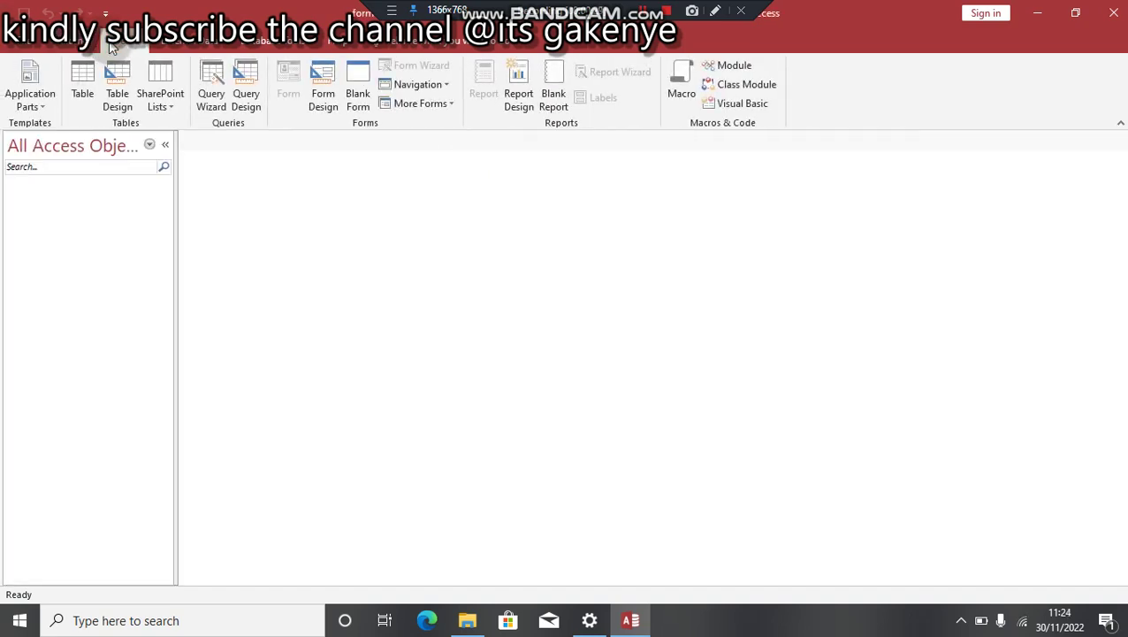
Start a new table design with a first field jina, captioned 'name'.
click(117, 84)
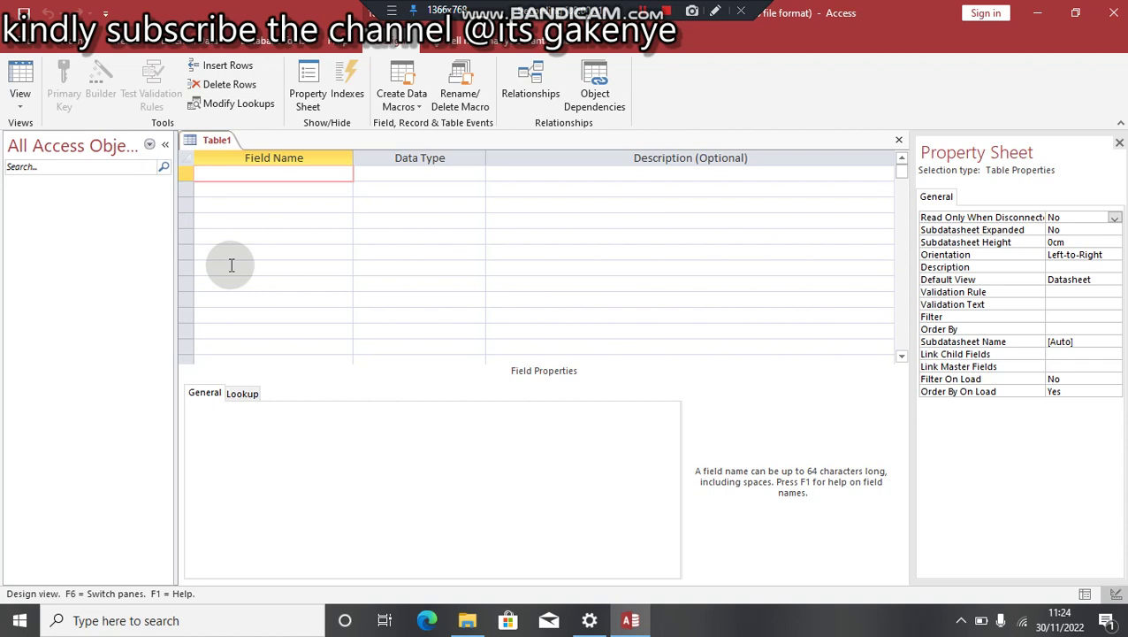
text(nam)
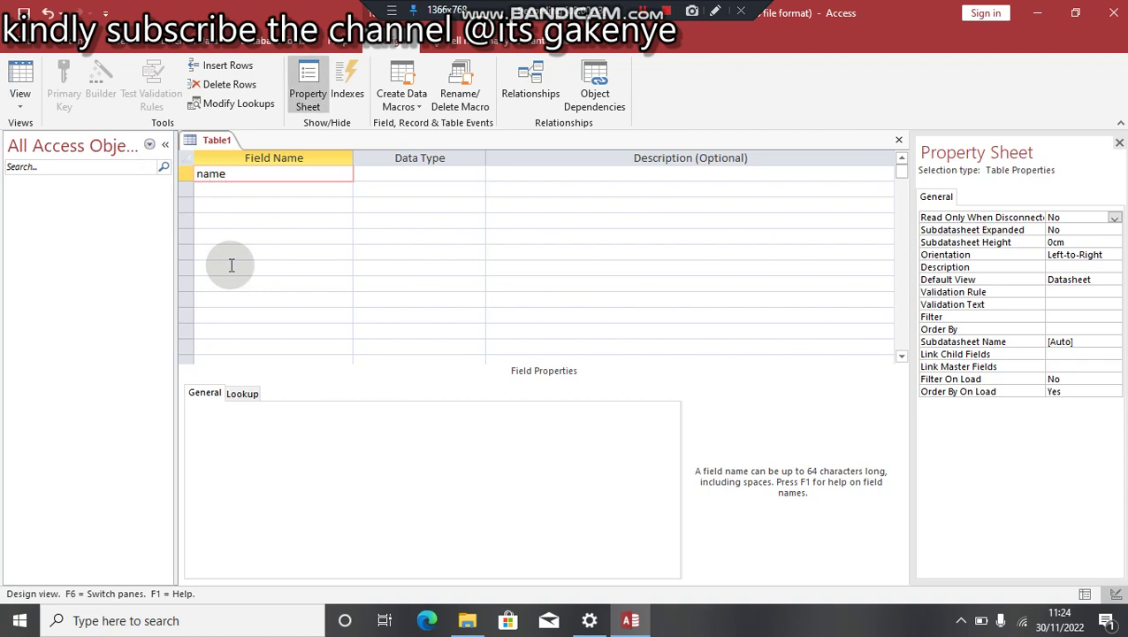
text(e)
click(237, 199)
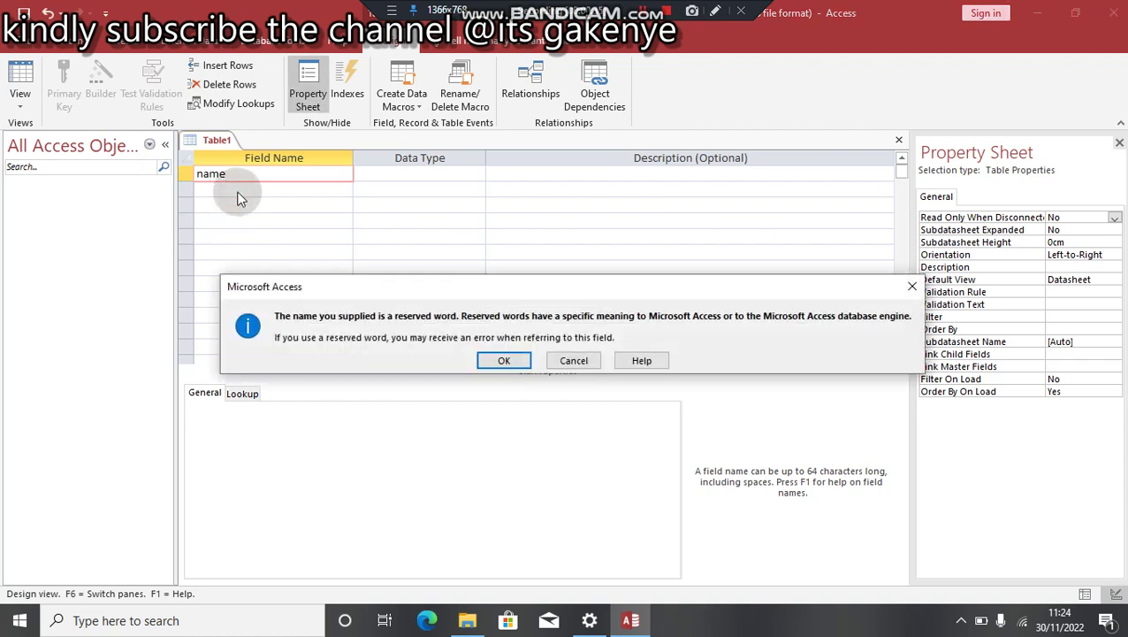
click(506, 363)
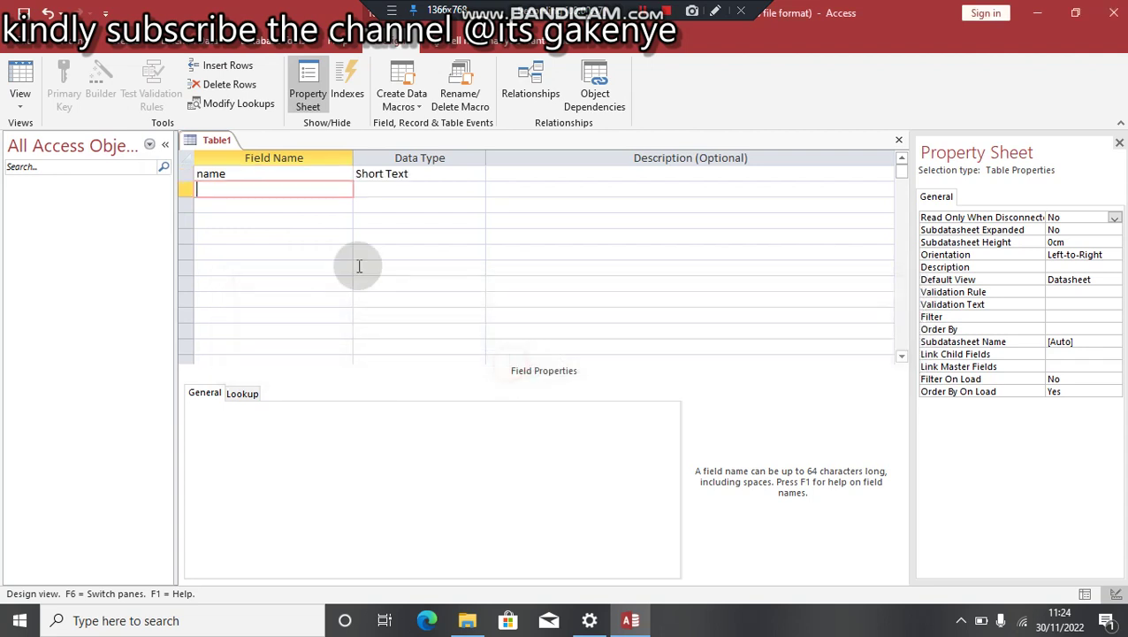
click(255, 170)
key(BackSpace)
key(BackSpace)
key(BackSpace)
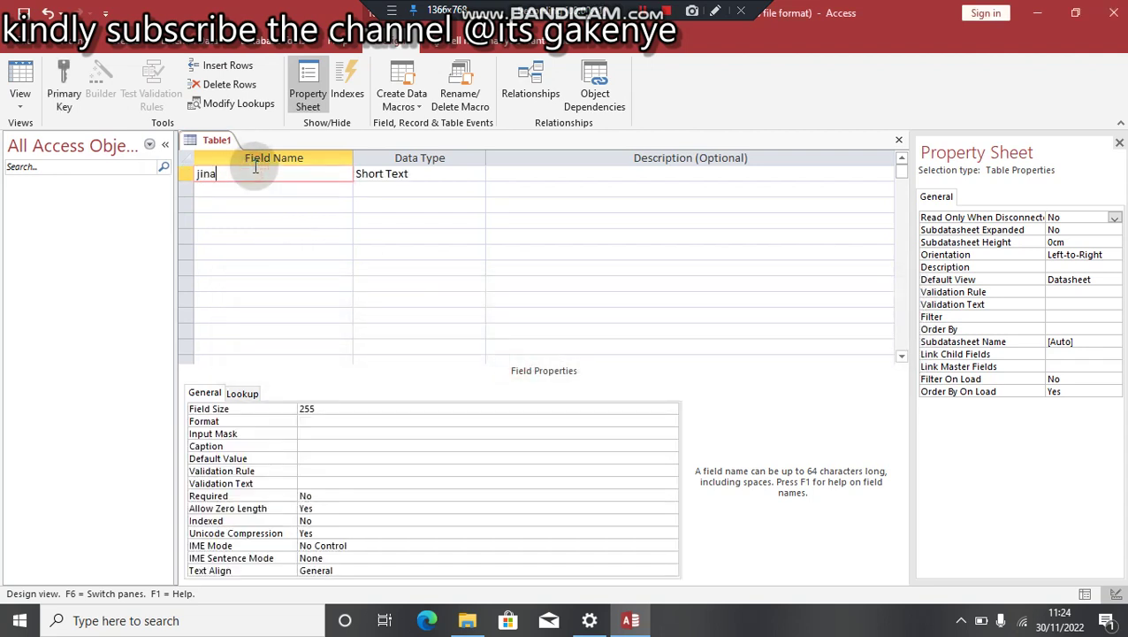
click(341, 443)
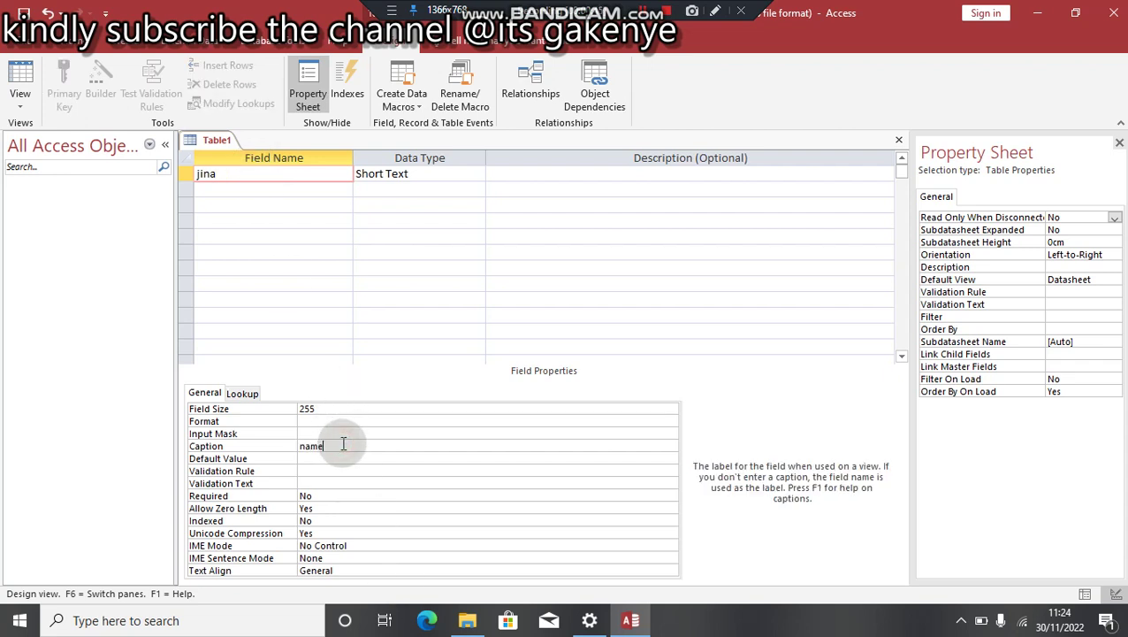
Add the Short Text fields adm no, form, stream, date enrolled and class teacher.
click(224, 192)
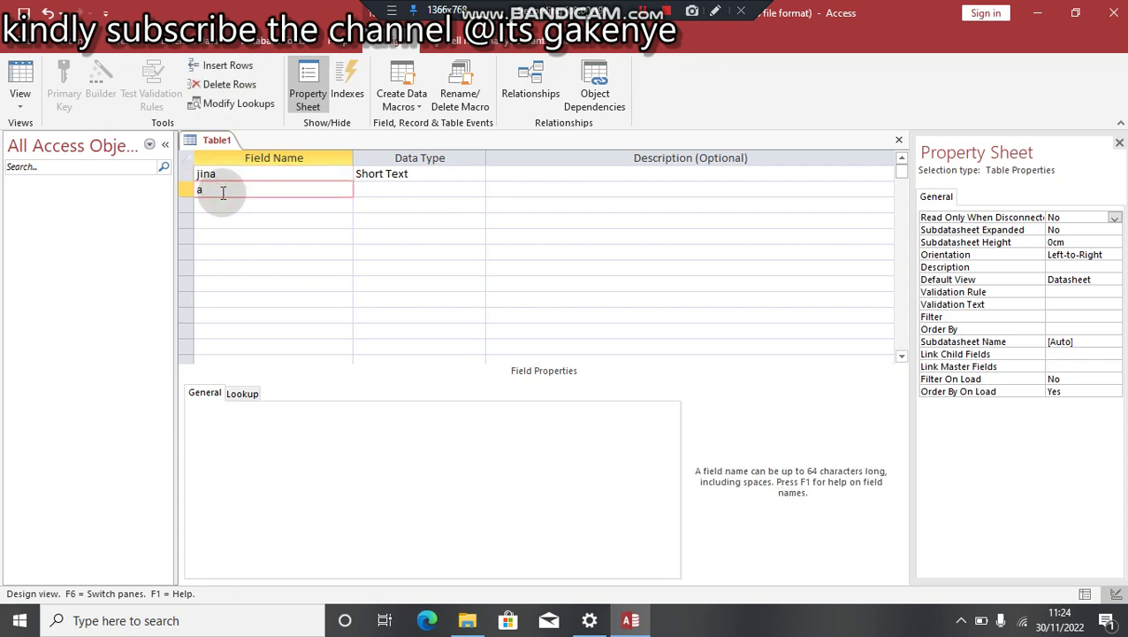
key(BackSpace)
click(224, 203)
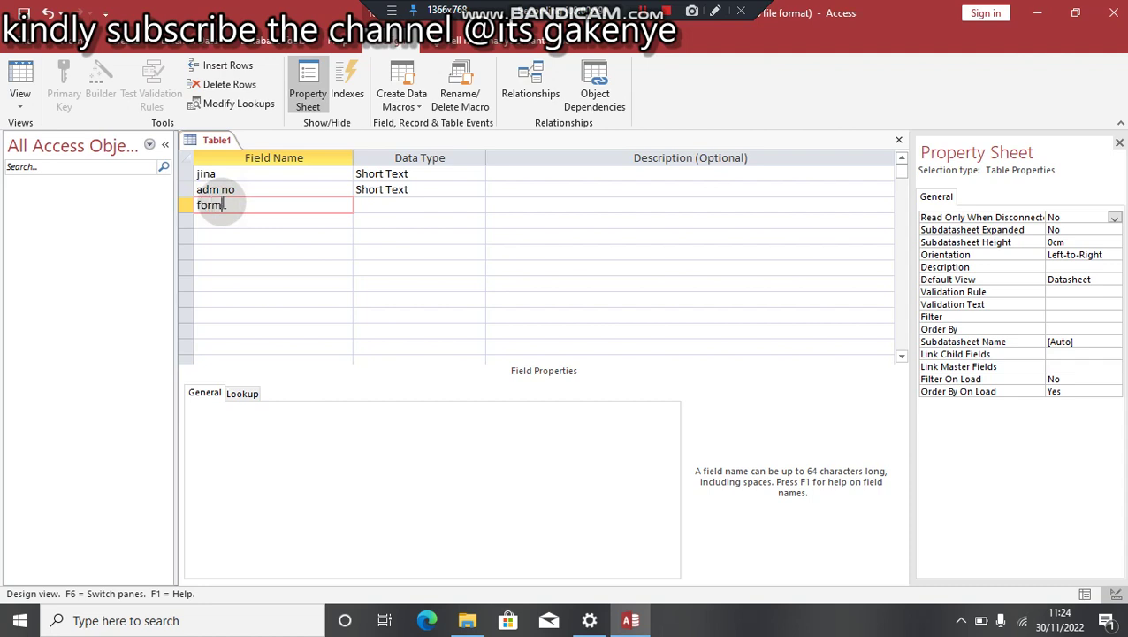
text(form)
click(227, 219)
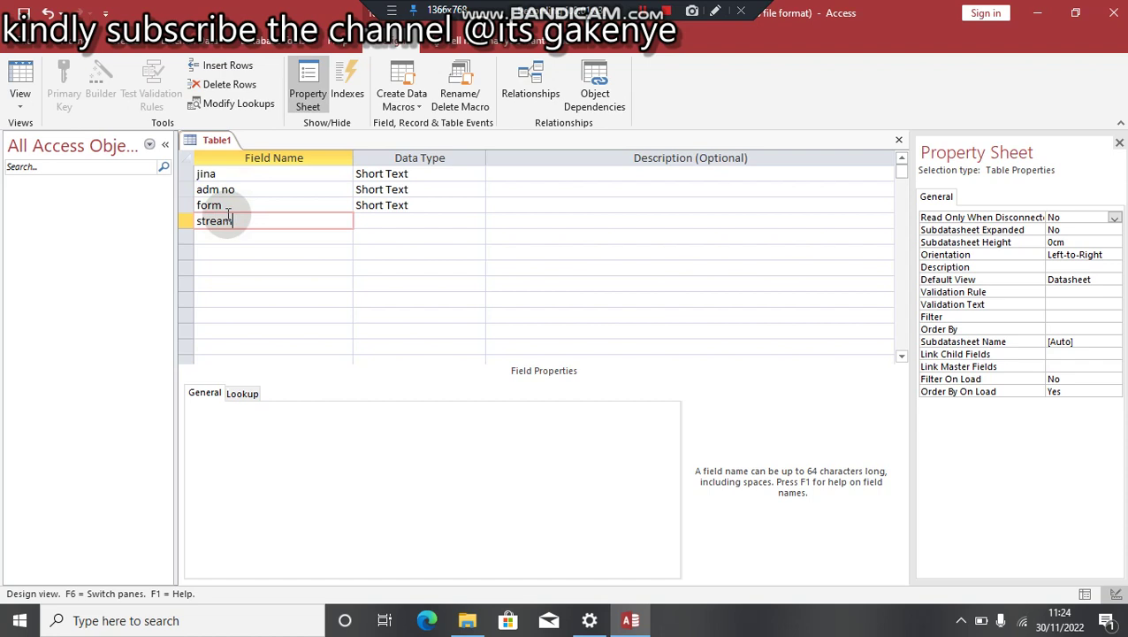
click(230, 236)
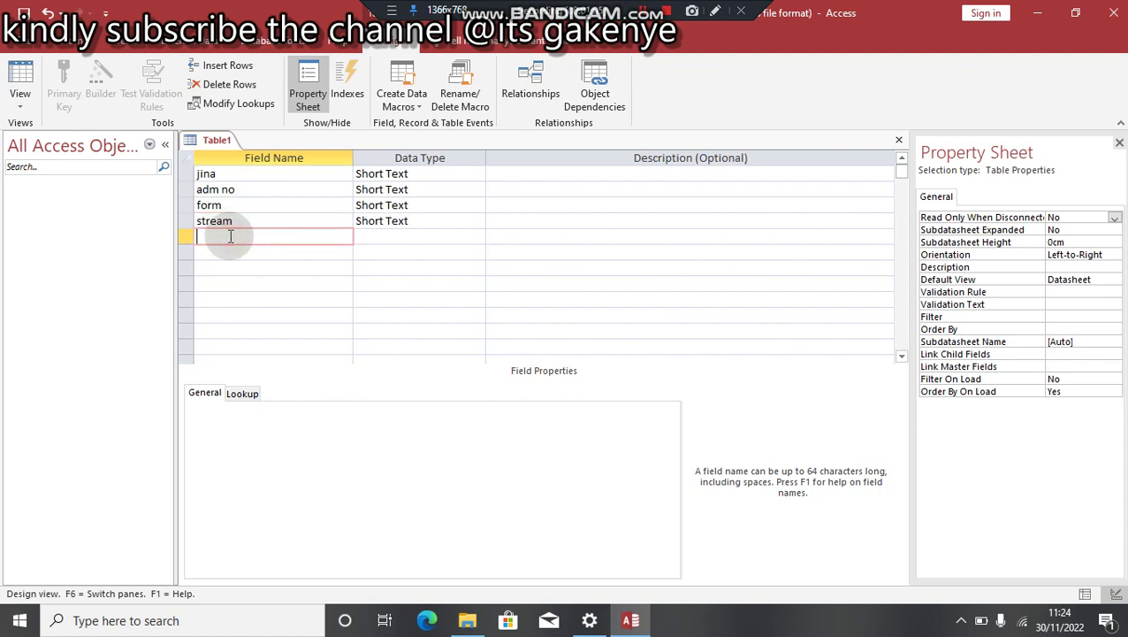
text(date enrolled)
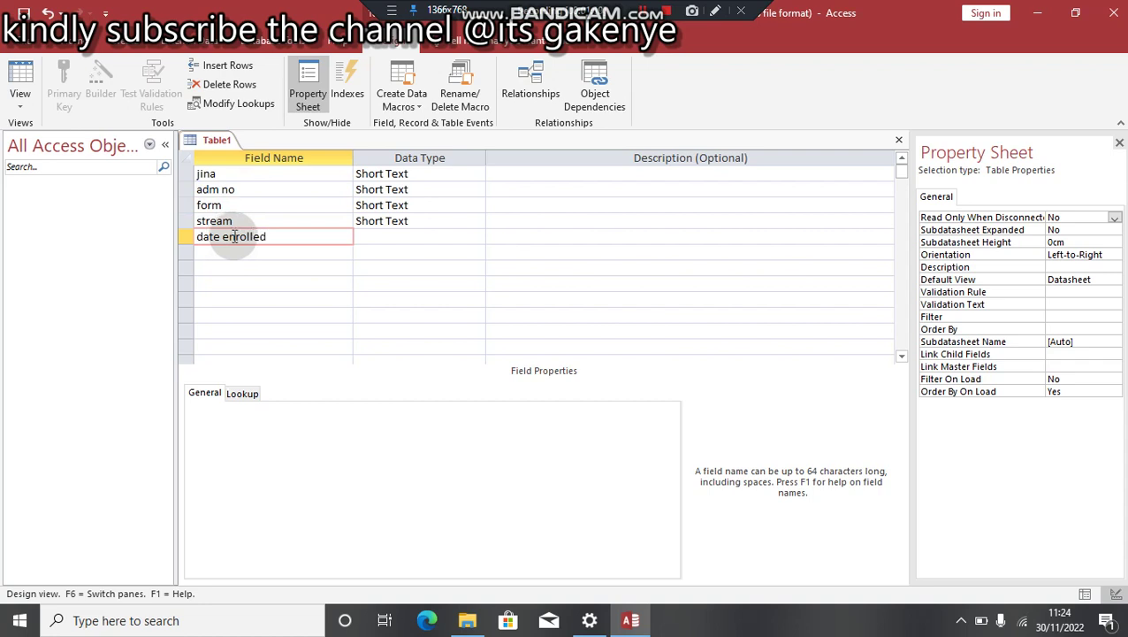
click(398, 237)
click(248, 254)
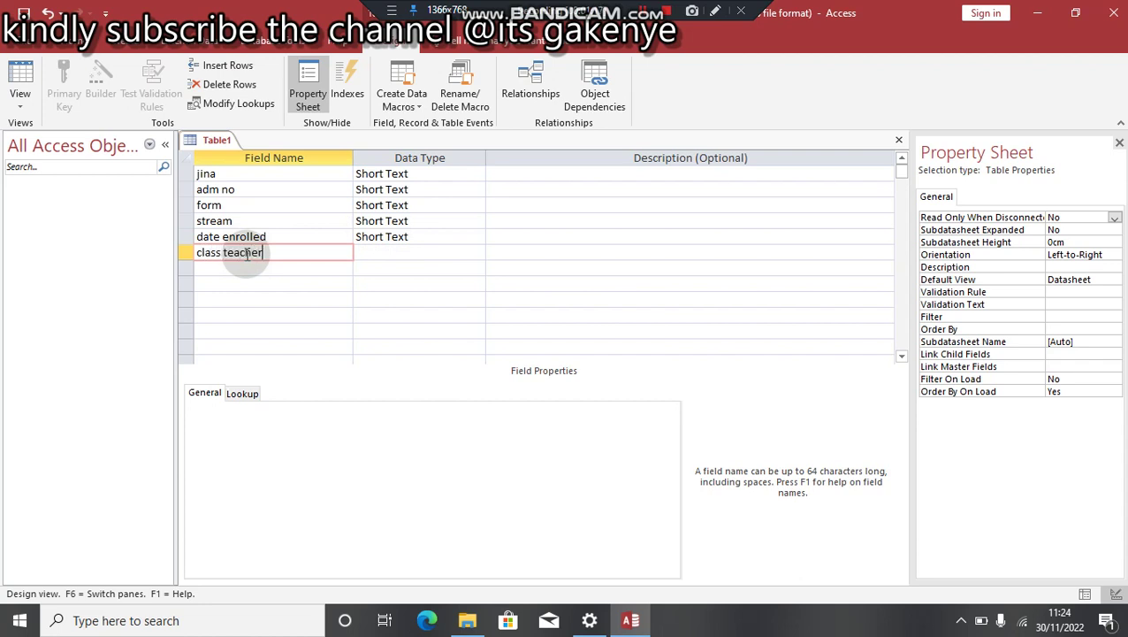
text(class teacher)
click(405, 253)
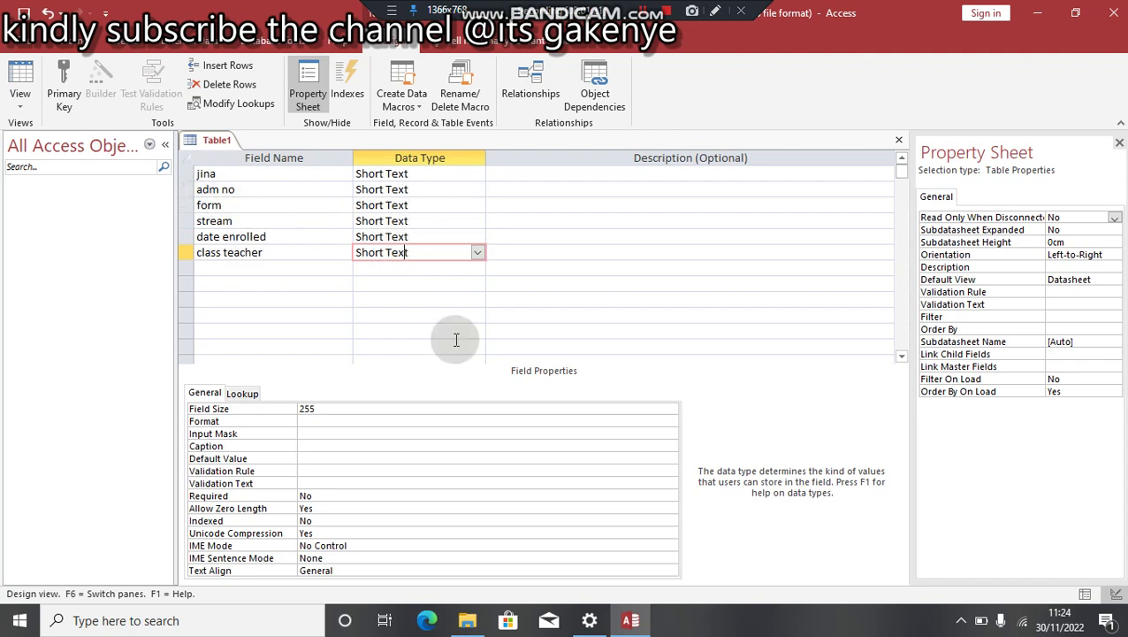
Change the class teacher field's data type to Long Text.
click(431, 174)
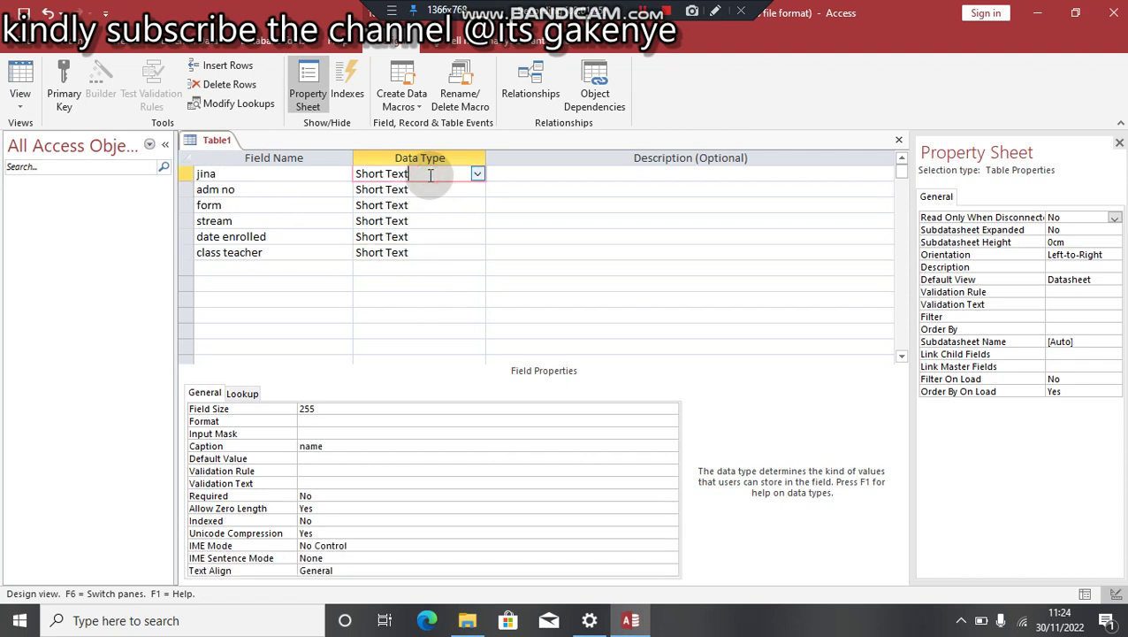
click(441, 254)
key(BackSpace)
key(BackSpace)
key(BackSpace)
key(BackSpace)
key(BackSpace)
key(BackSpace)
key(BackSpace)
key(BackSpace)
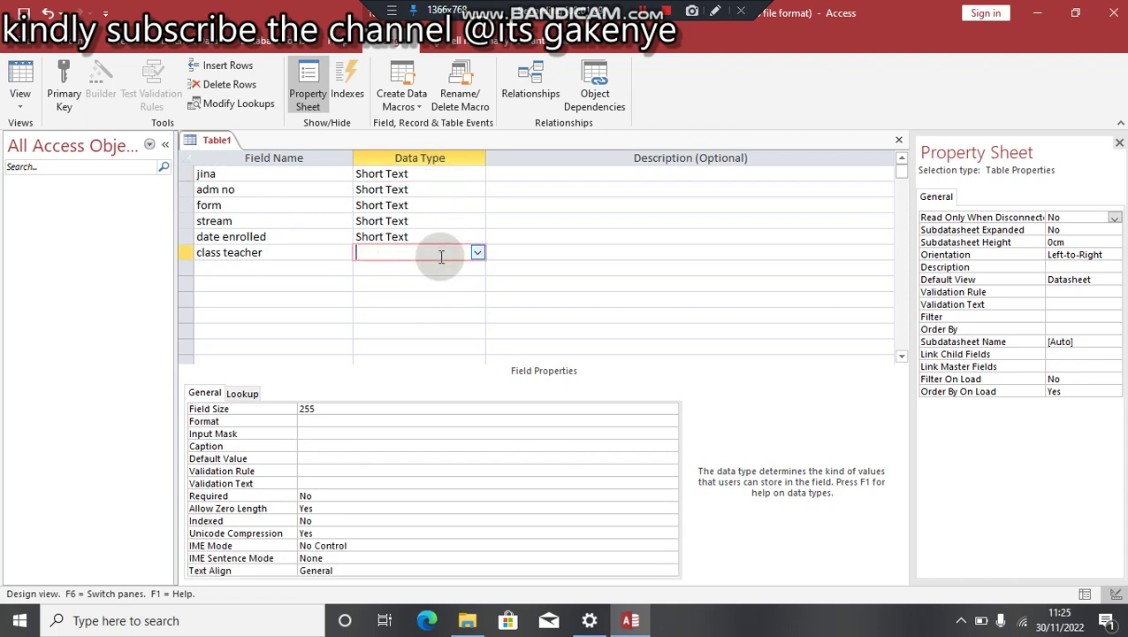
click(286, 253)
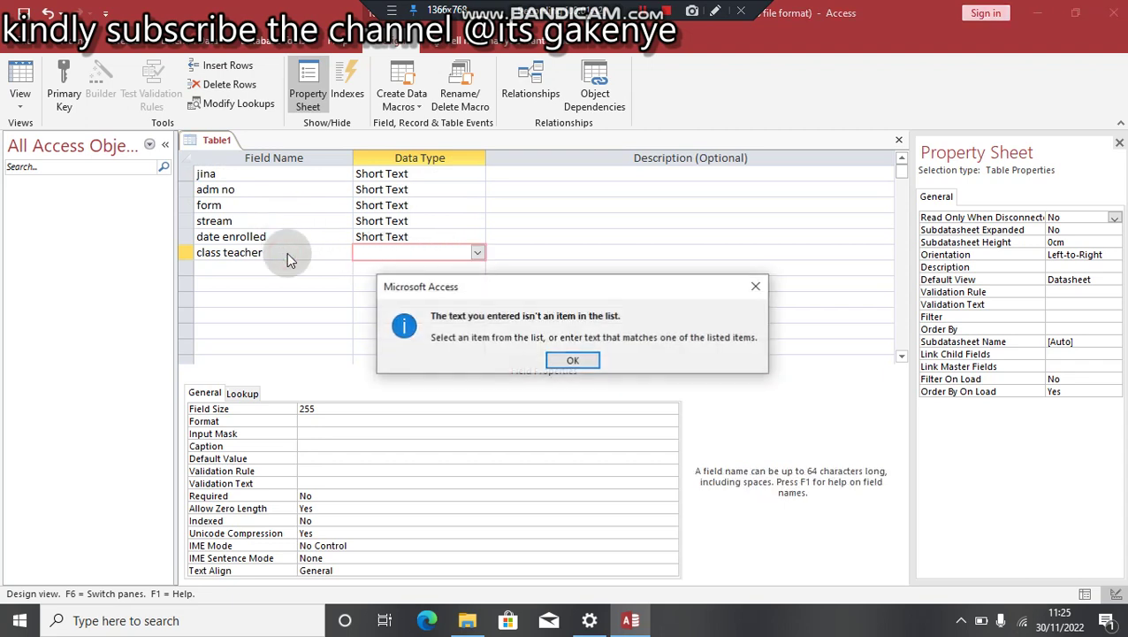
click(572, 357)
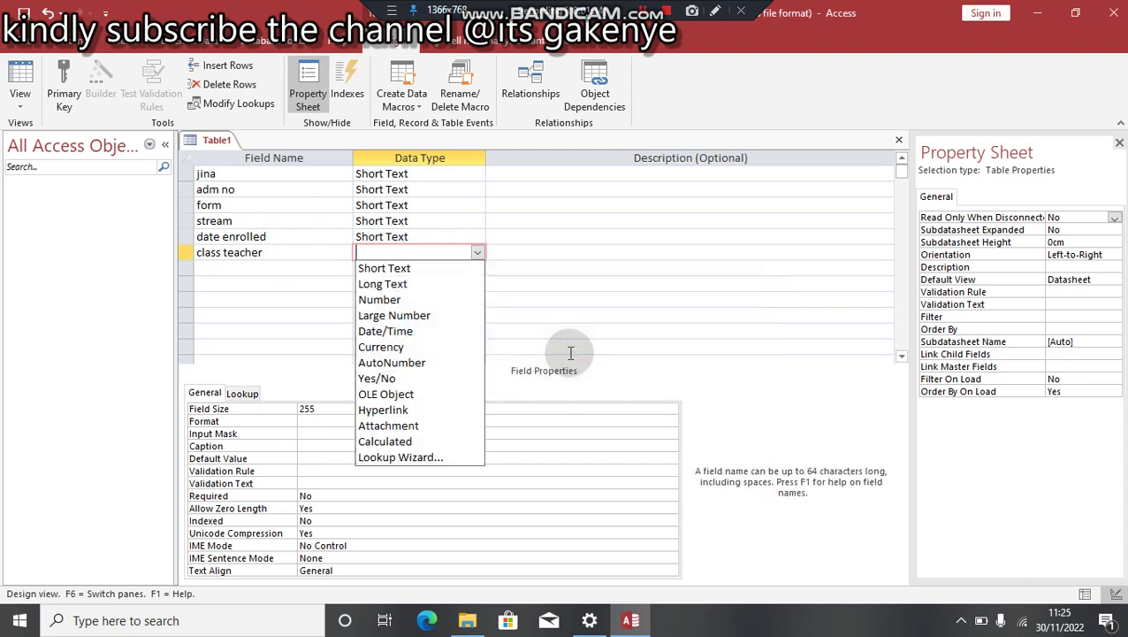
click(366, 283)
Set date enrolled to Date/Time and clear the stream field's data type.
click(414, 238)
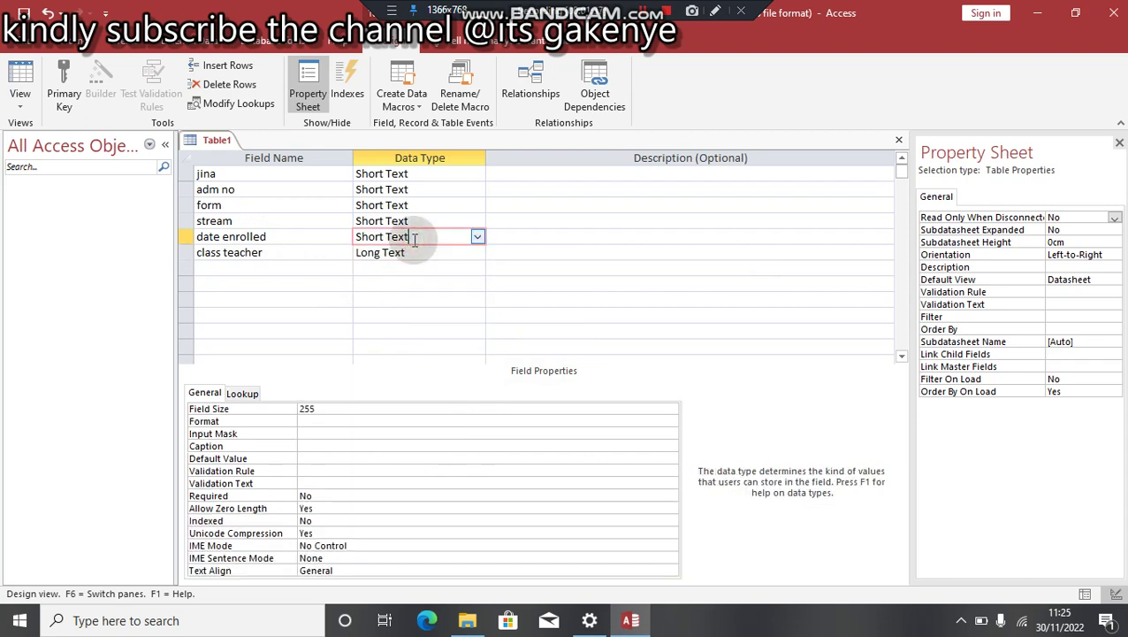
key(BackSpace)
key(BackSpace)
key(BackSpace)
key(BackSpace)
key(BackSpace)
key(BackSpace)
key(BackSpace)
key(BackSpace)
key(BackSpace)
text(date/Time)
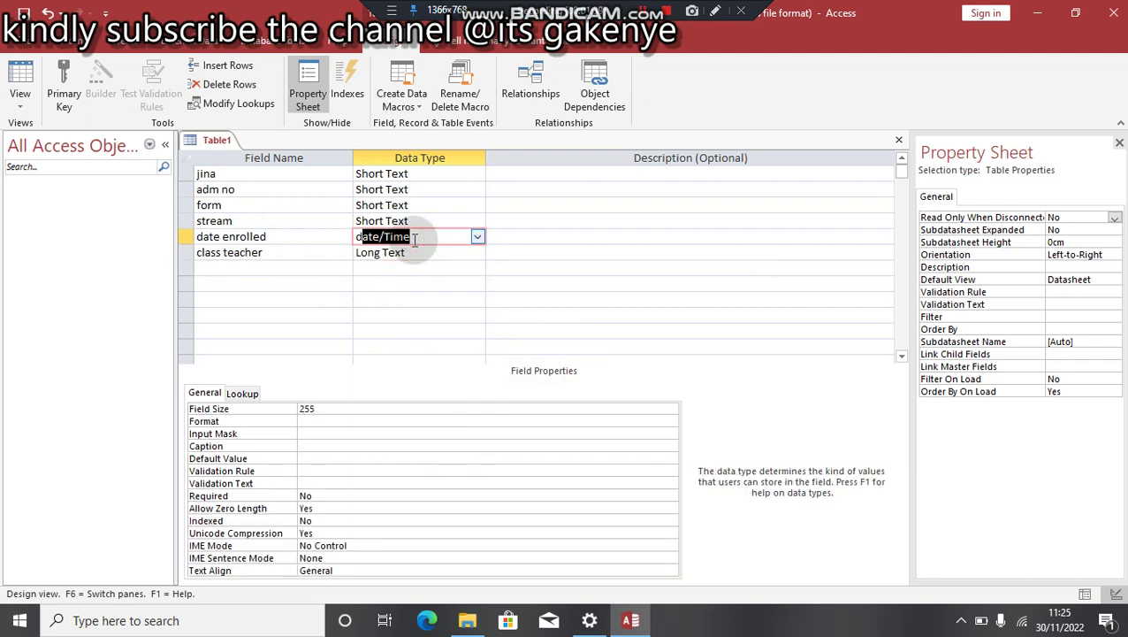
click(420, 221)
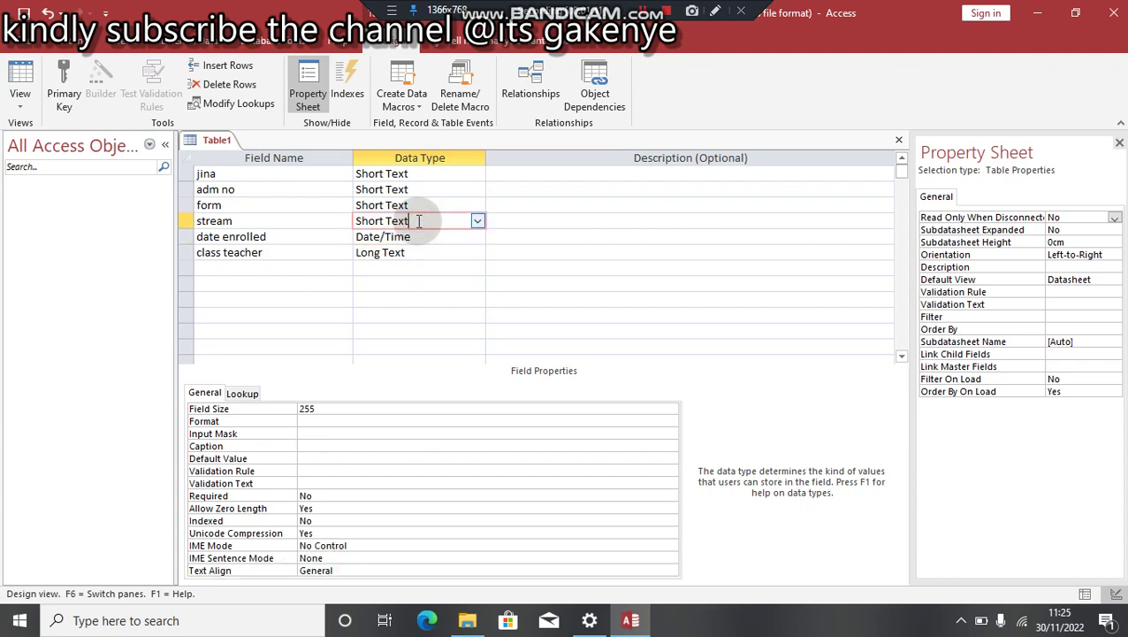
key(BackSpace)
key(BackSpace)
key(BackSpace)
key(BackSpace)
key(BackSpace)
key(BackSpace)
key(BackSpace)
key(BackSpace)
key(BackSpace)
Start the Lookup Wizard for stream, choosing to type the values yourself.
text(lookup Wizard...)
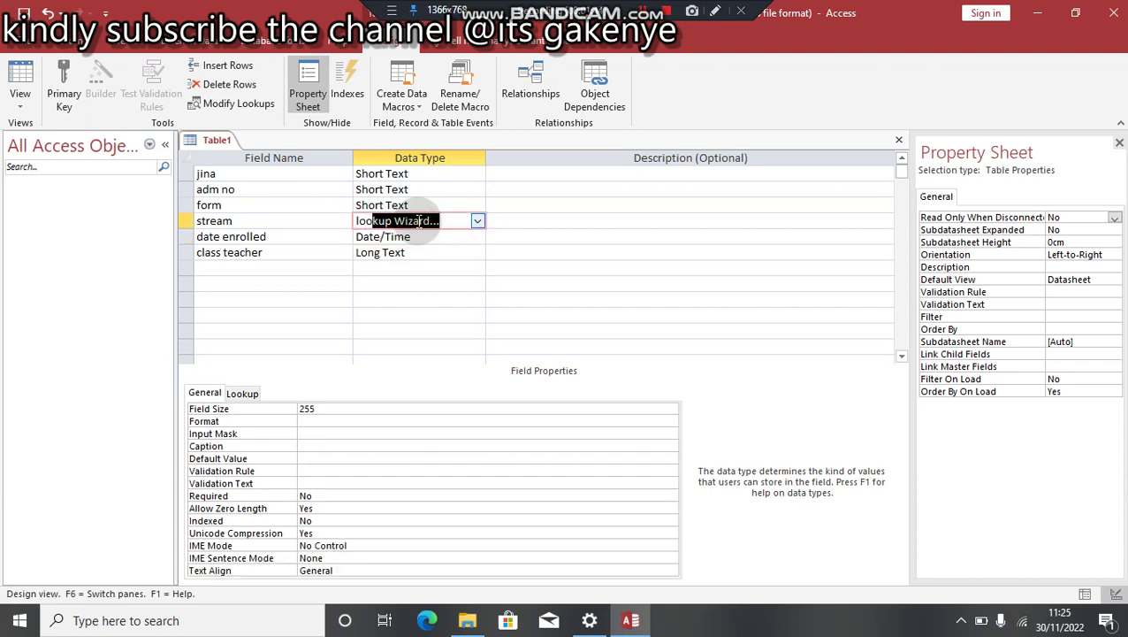
key(Return)
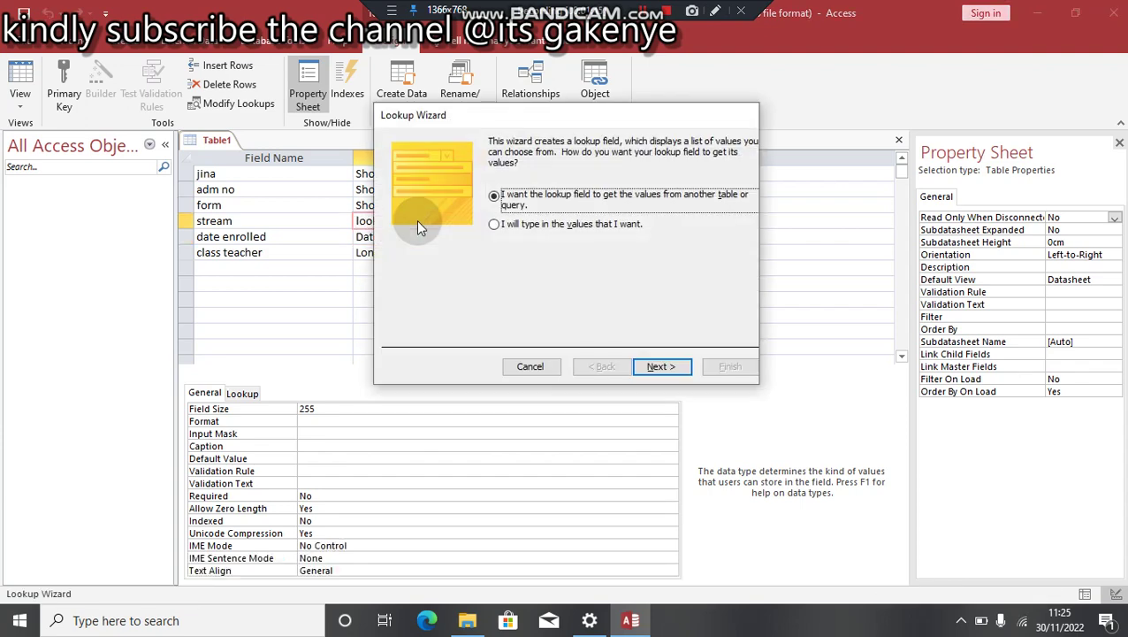
click(495, 224)
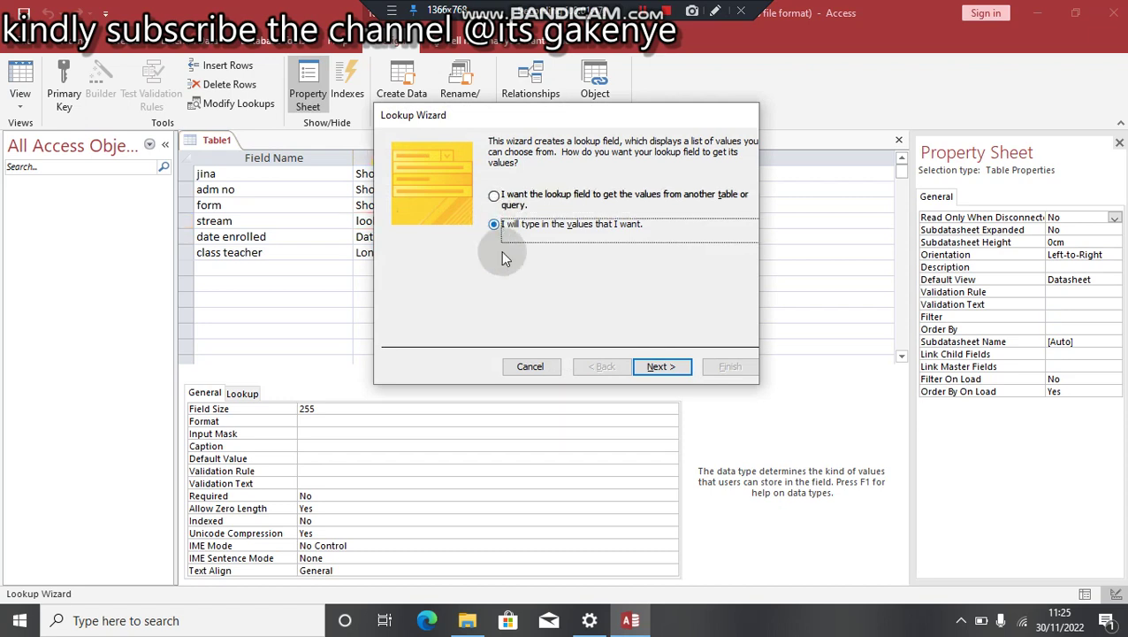
click(663, 364)
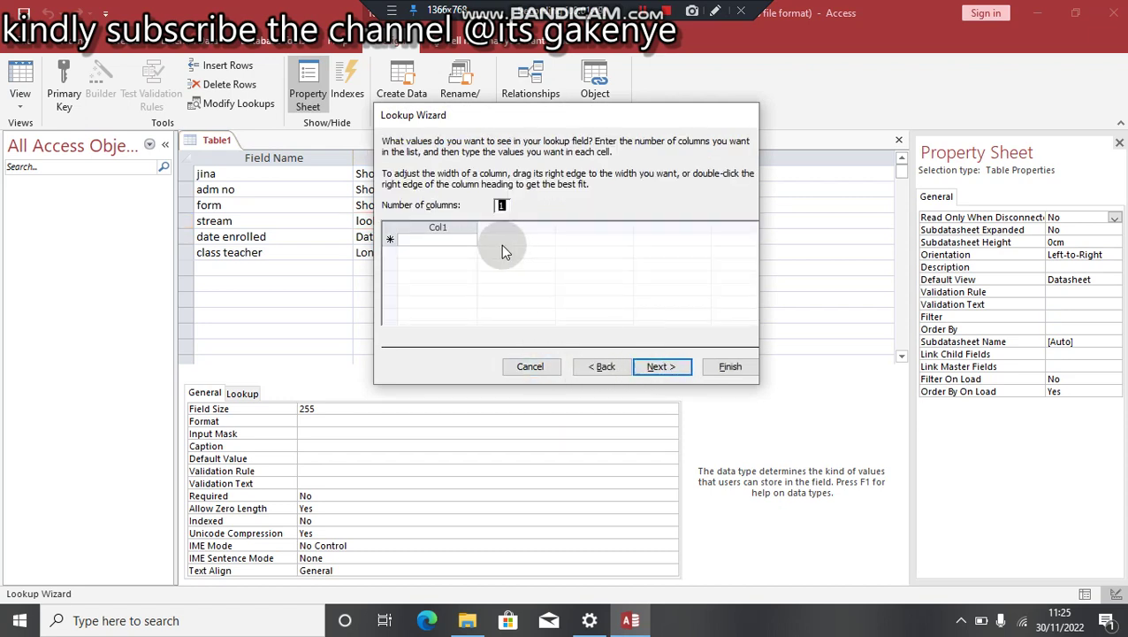
Enter the stream values n, e, w and s and finish the wizard.
click(444, 241)
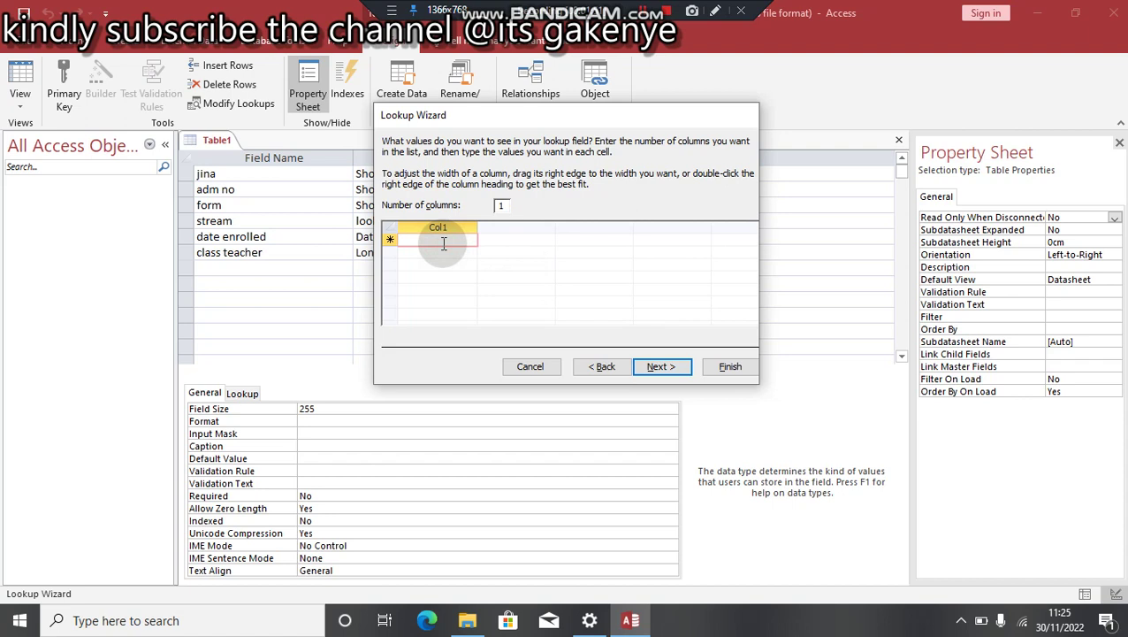
text(n)
click(444, 253)
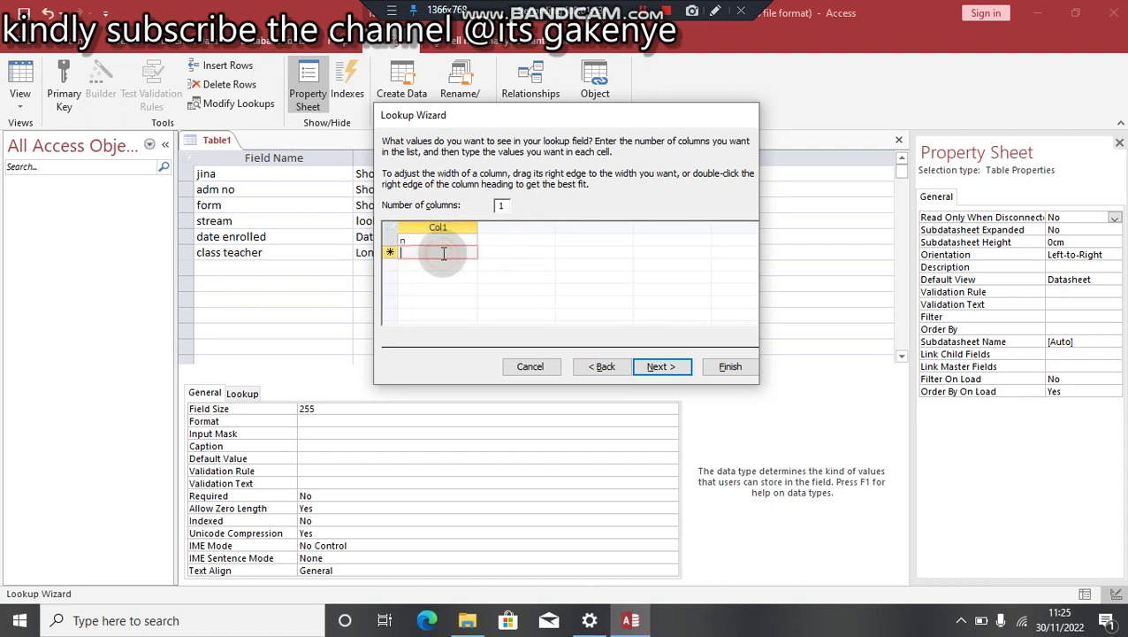
text(e)
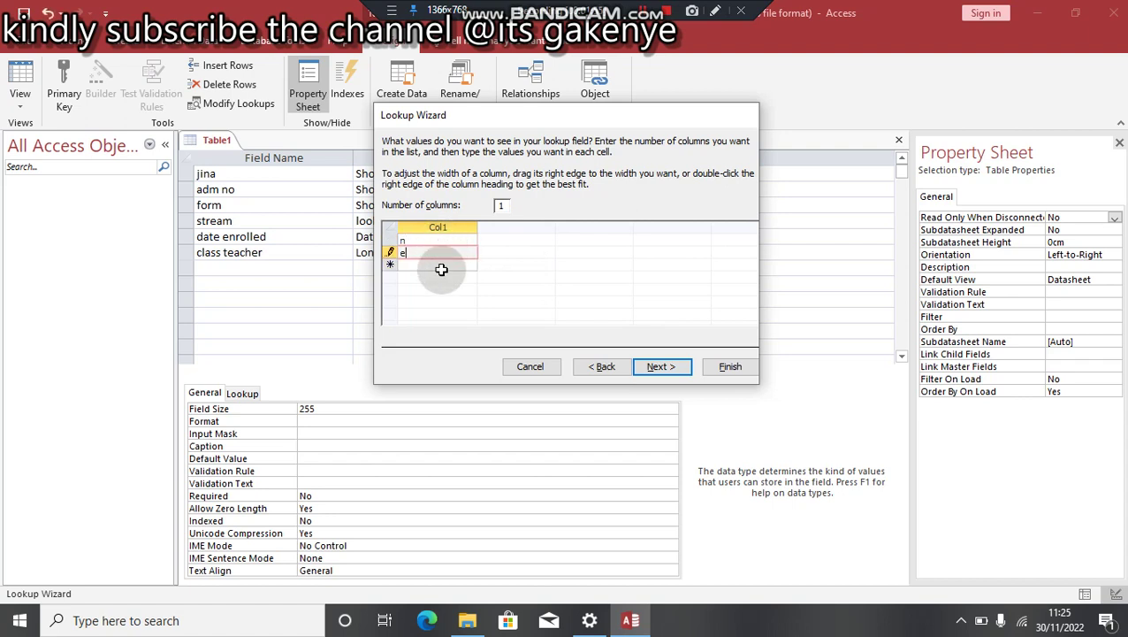
key(Return)
text(w)
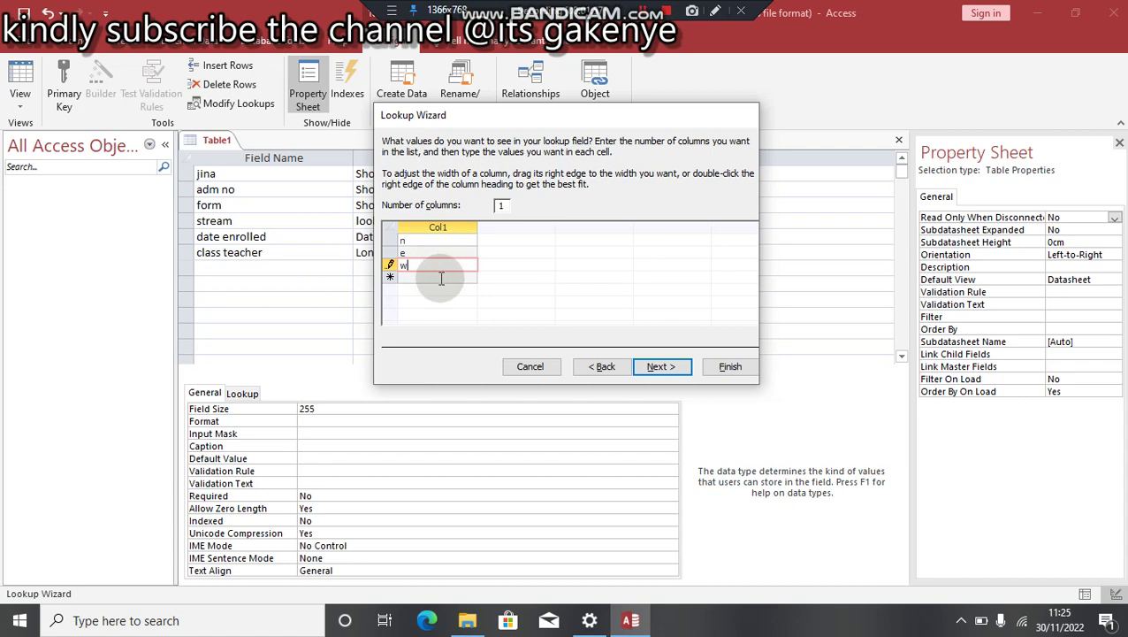
click(440, 277)
text(s)
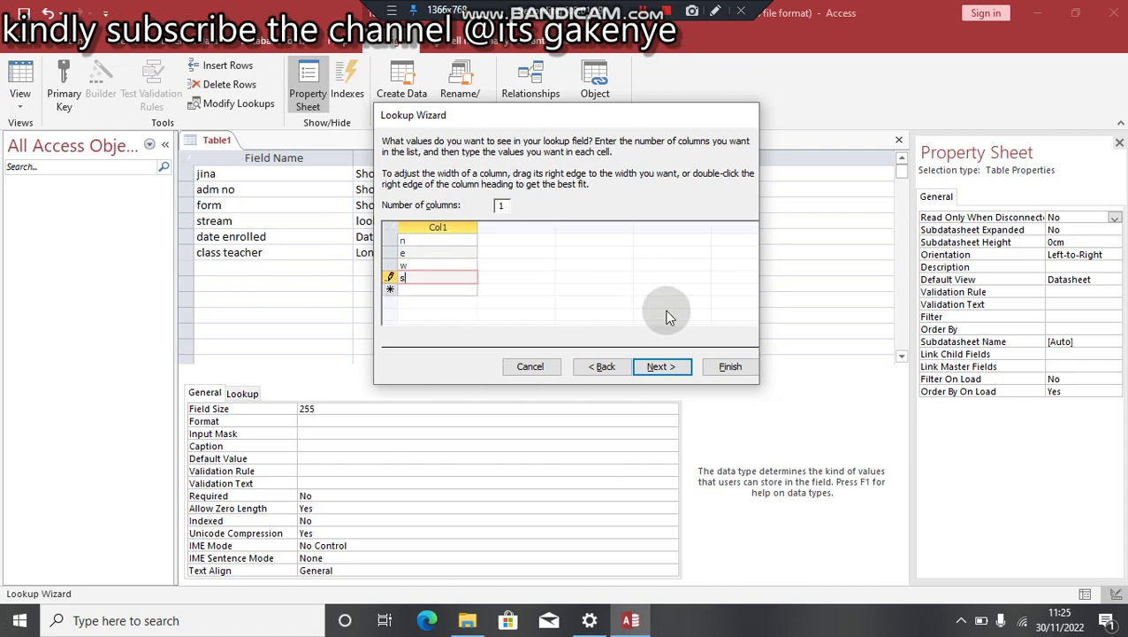
click(724, 366)
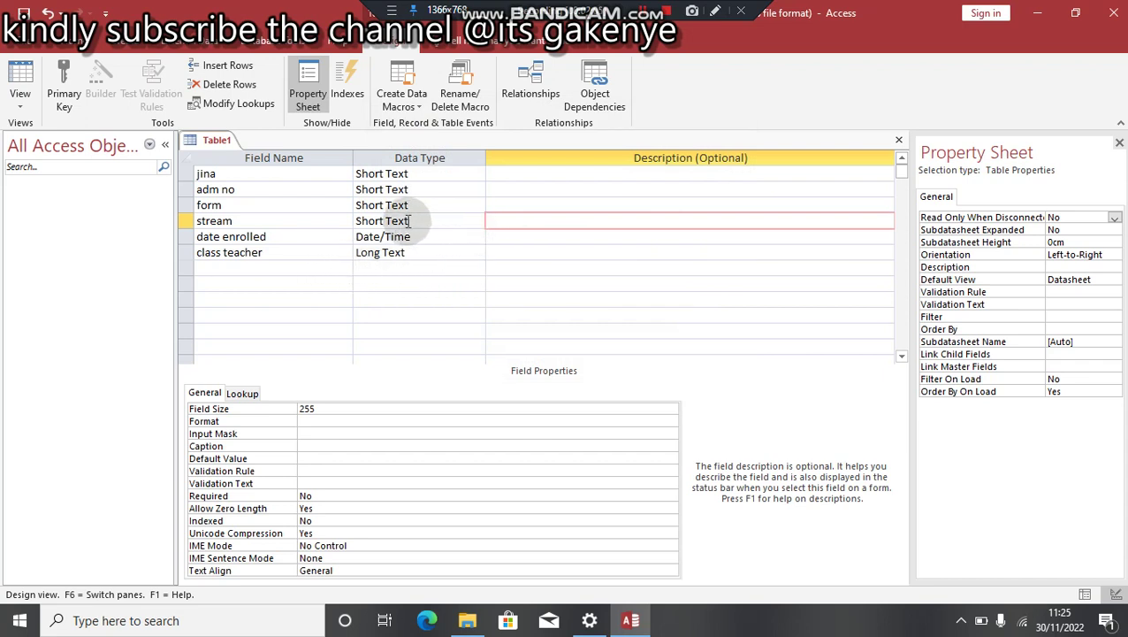
Start the Lookup Wizard for the form field, choosing to type the values yourself.
click(431, 204)
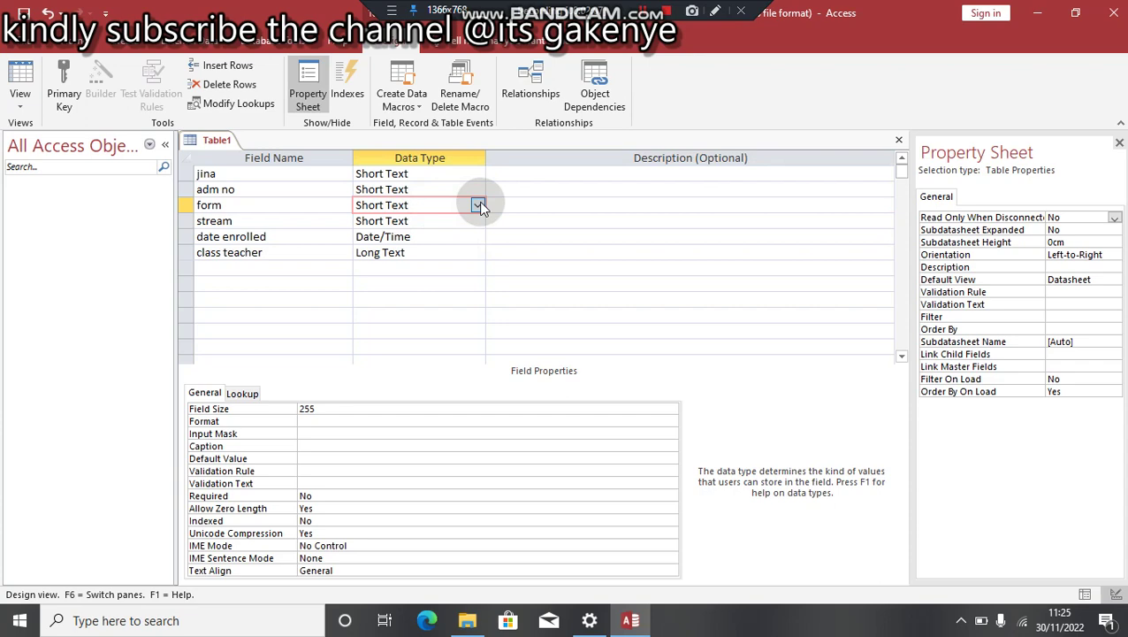
click(478, 205)
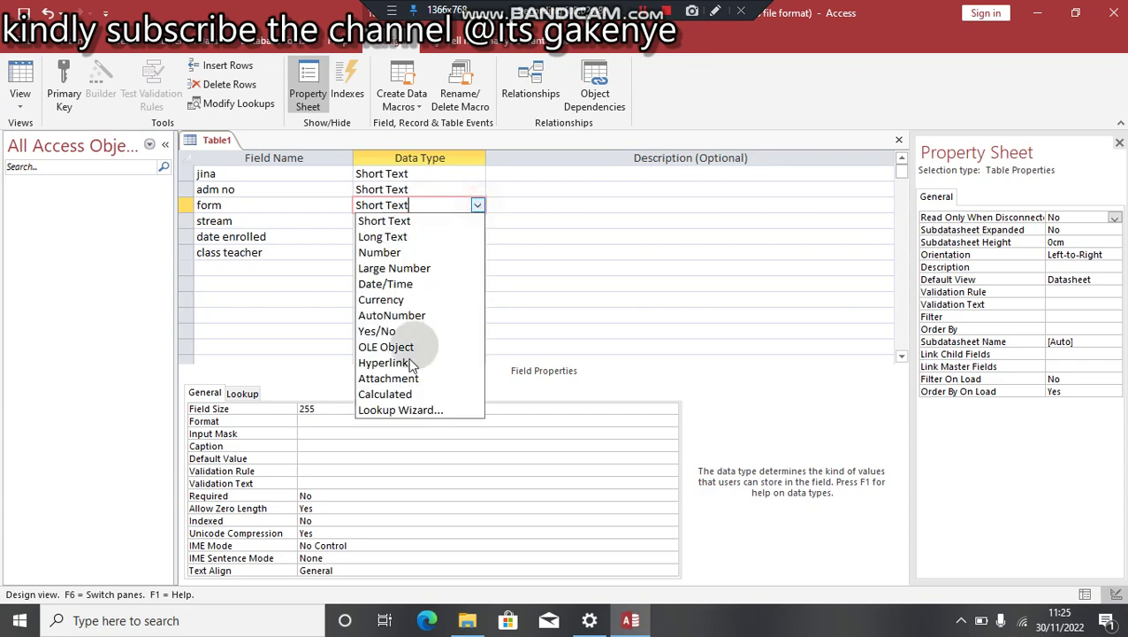
click(394, 414)
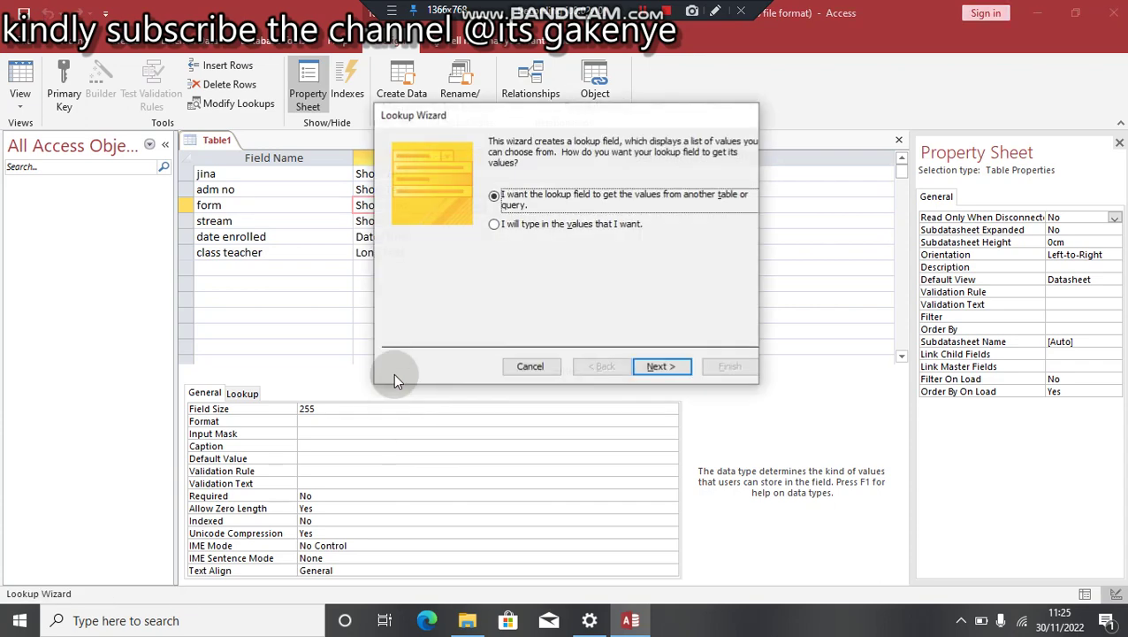
click(496, 224)
click(662, 370)
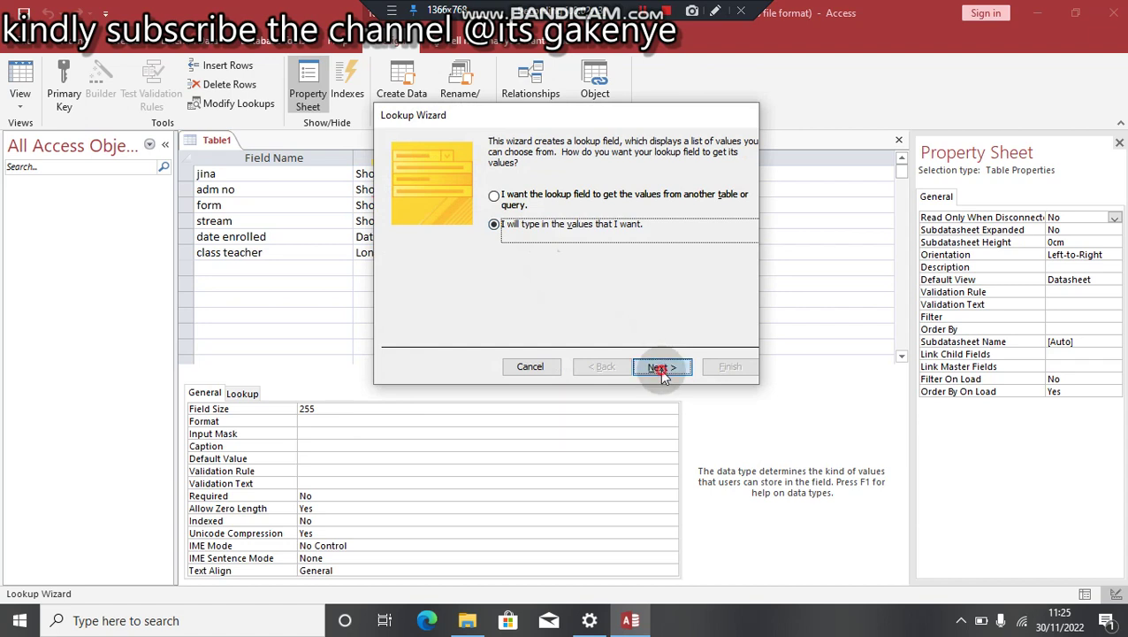
Enter the form values 1, 2, 3 and 4 in the lookup list.
click(466, 238)
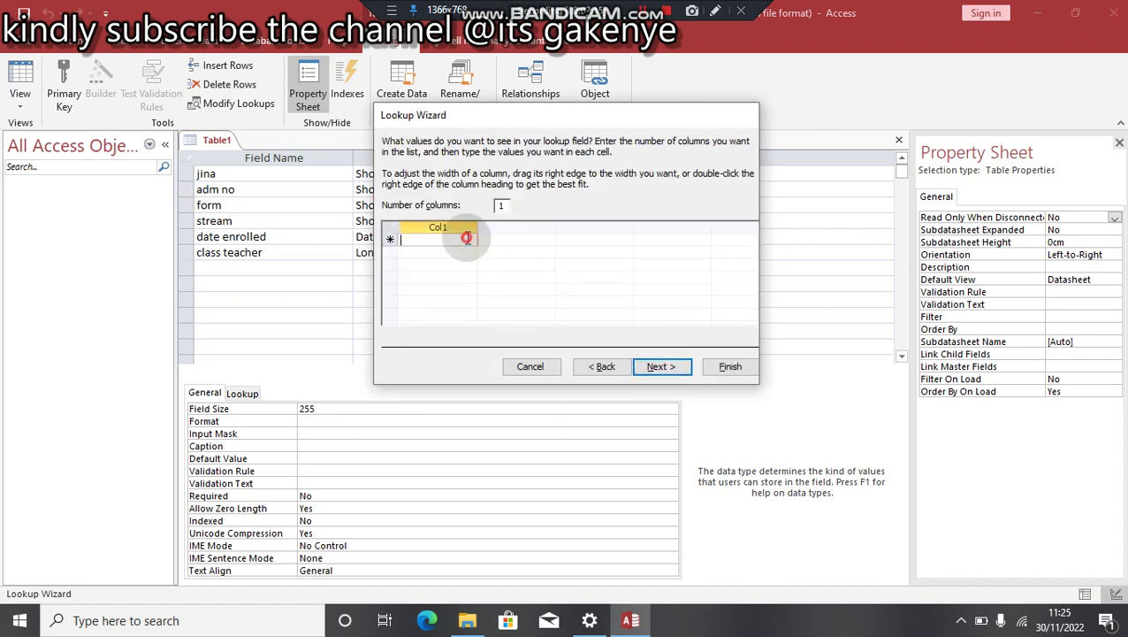
text(1)
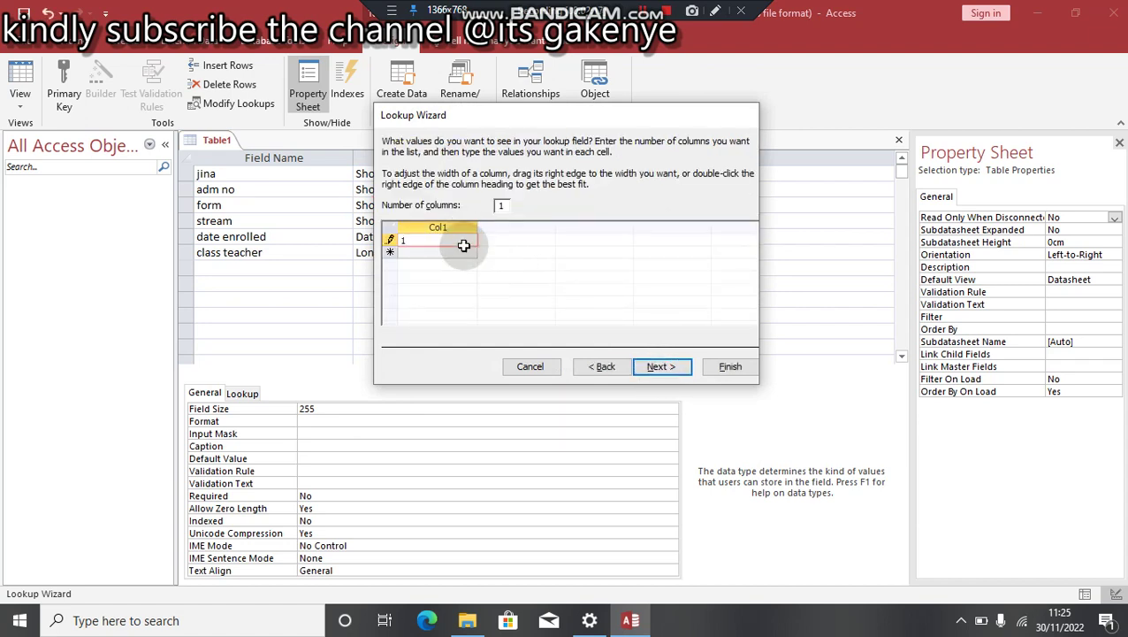
click(459, 256)
text(2)
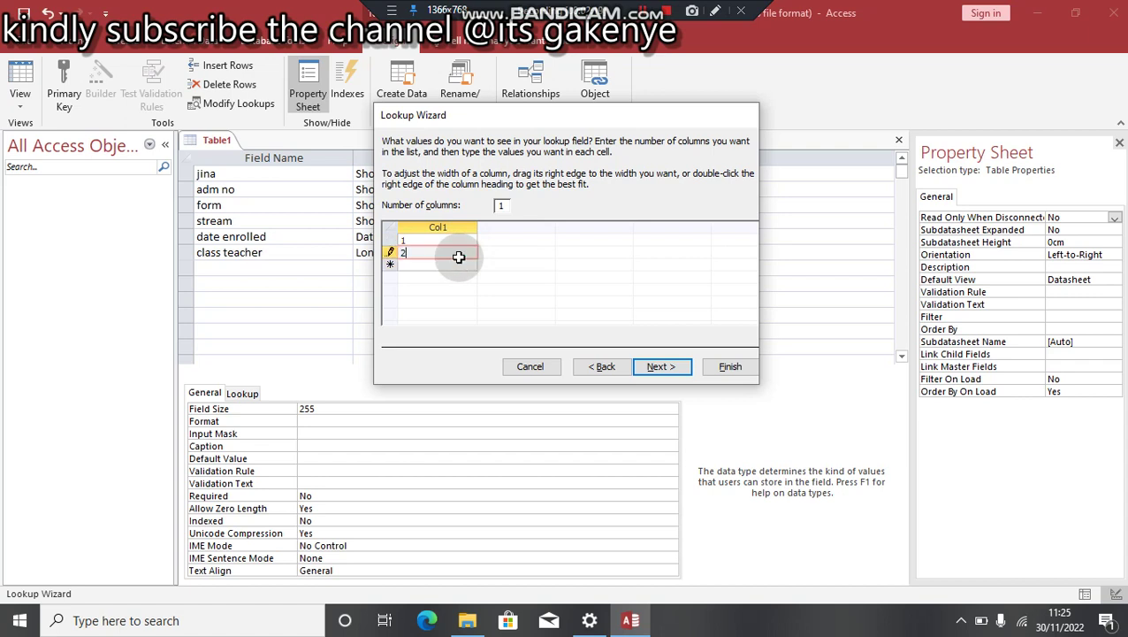
click(456, 266)
text(3)
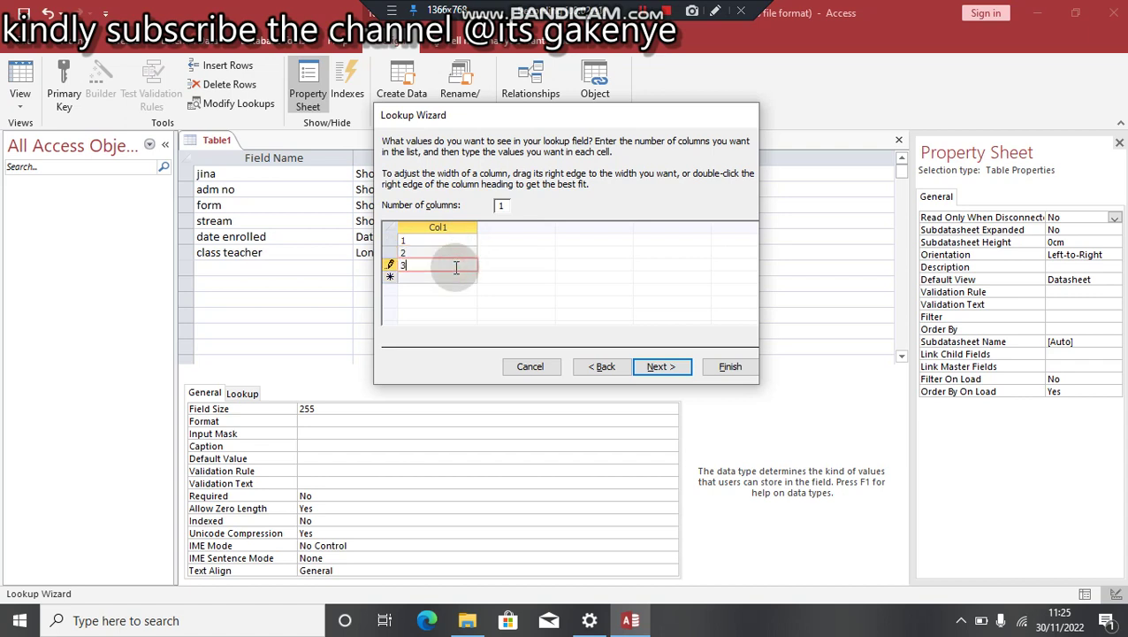
click(454, 276)
text(4)
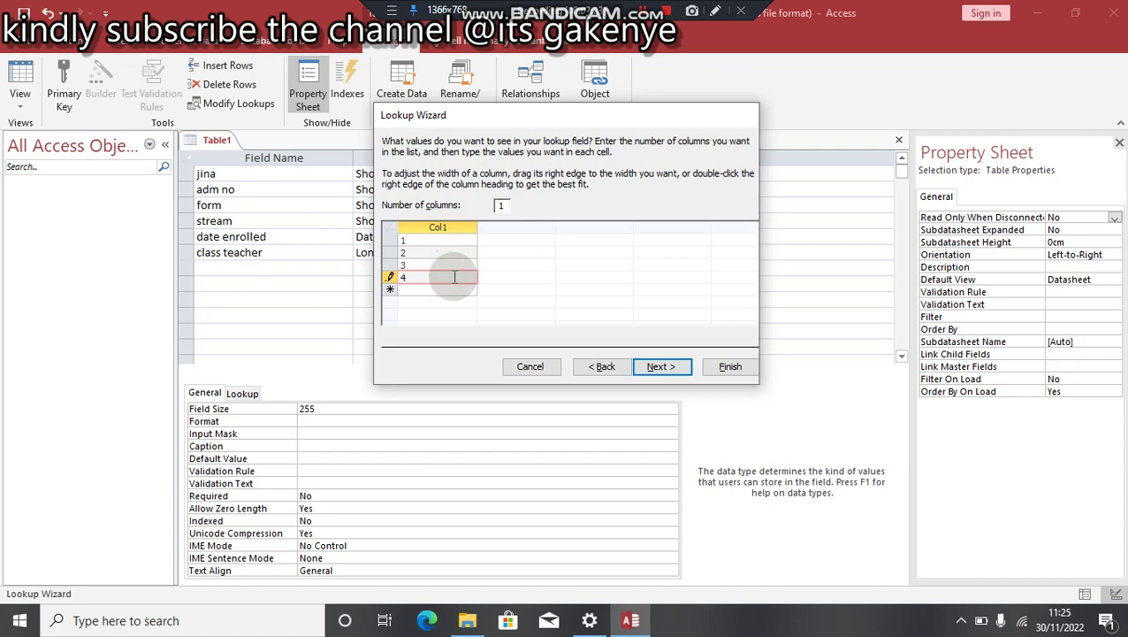
Finish the form field's lookup list and review each field's properties.
click(729, 366)
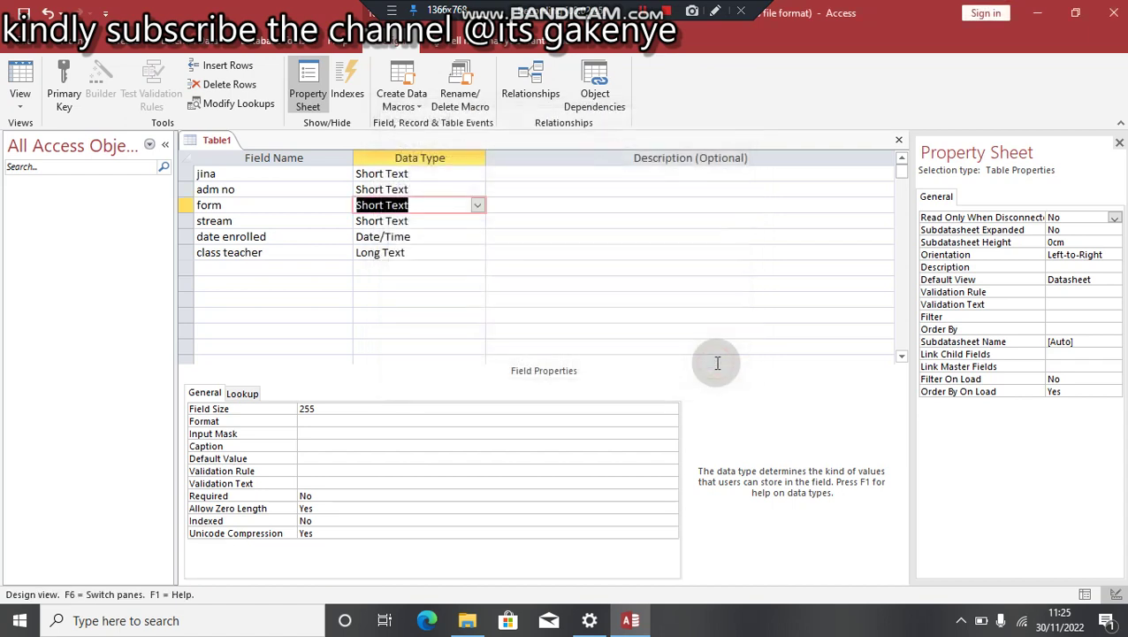
click(437, 183)
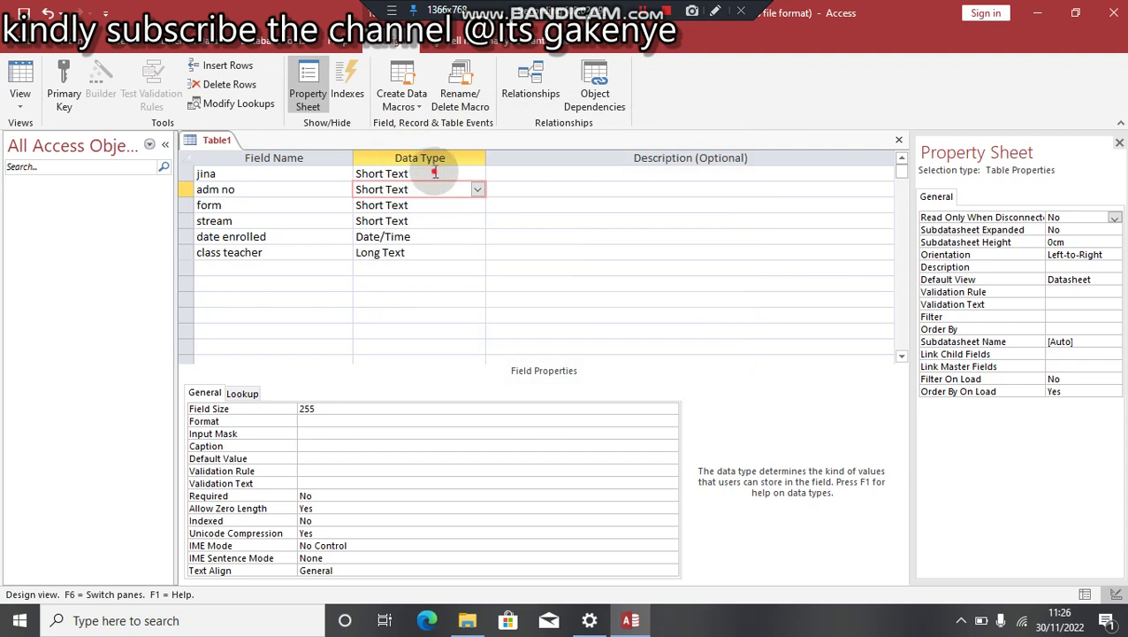
click(436, 173)
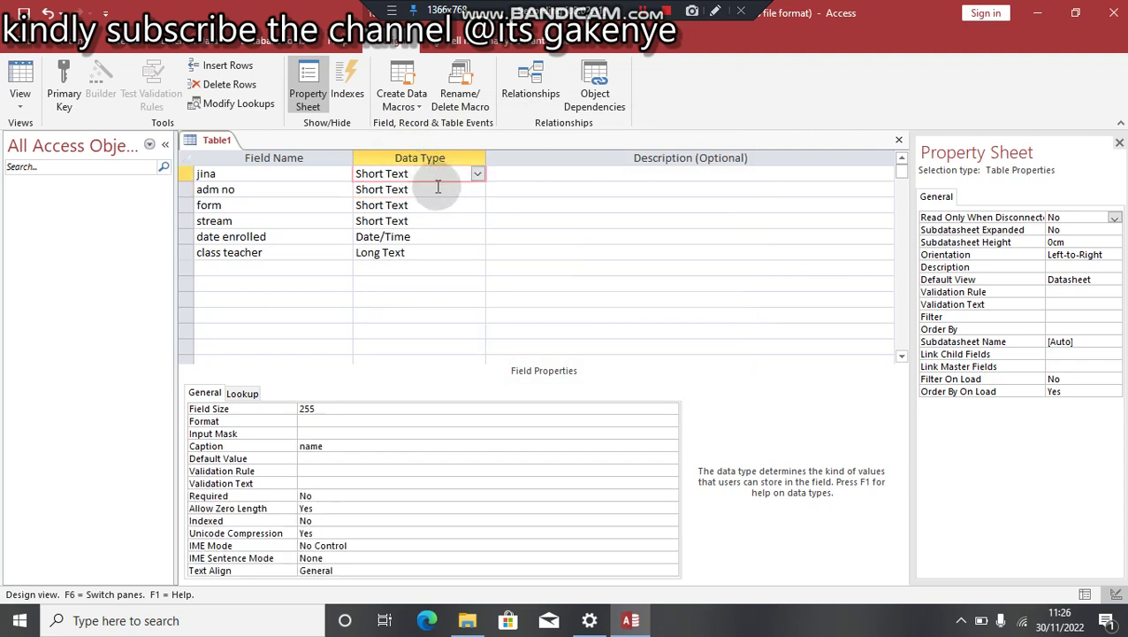
click(436, 188)
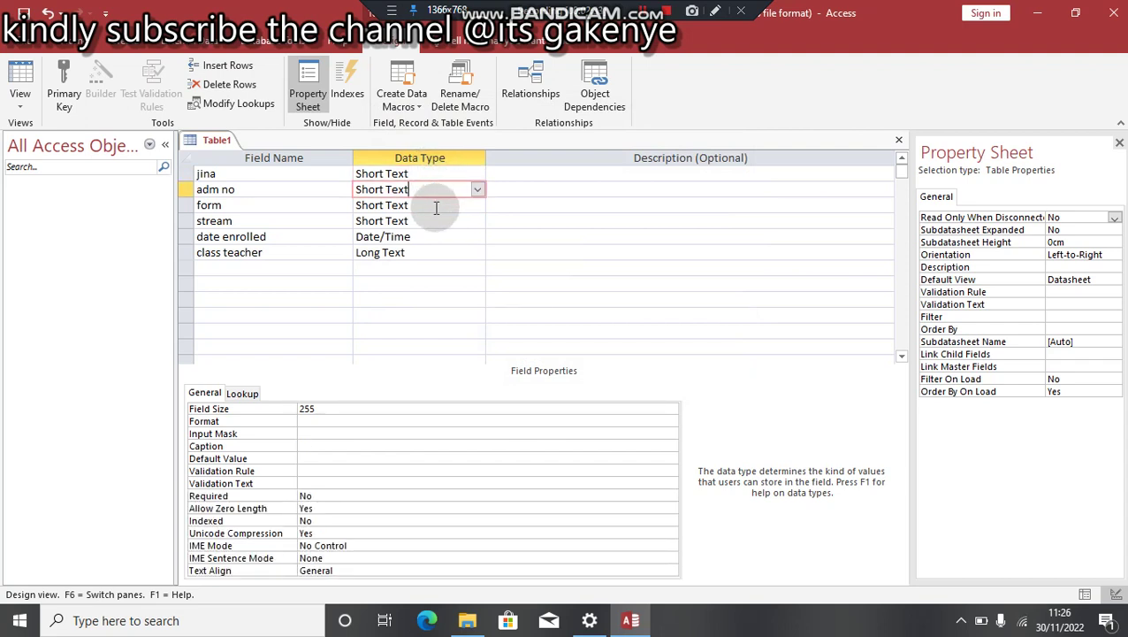
click(436, 206)
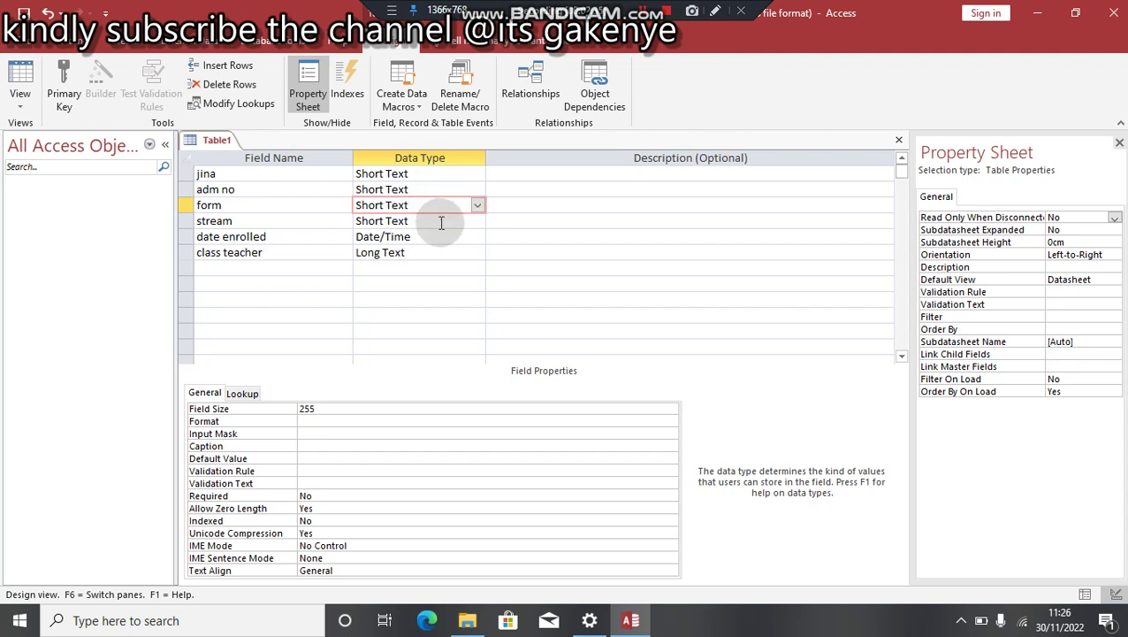
click(440, 221)
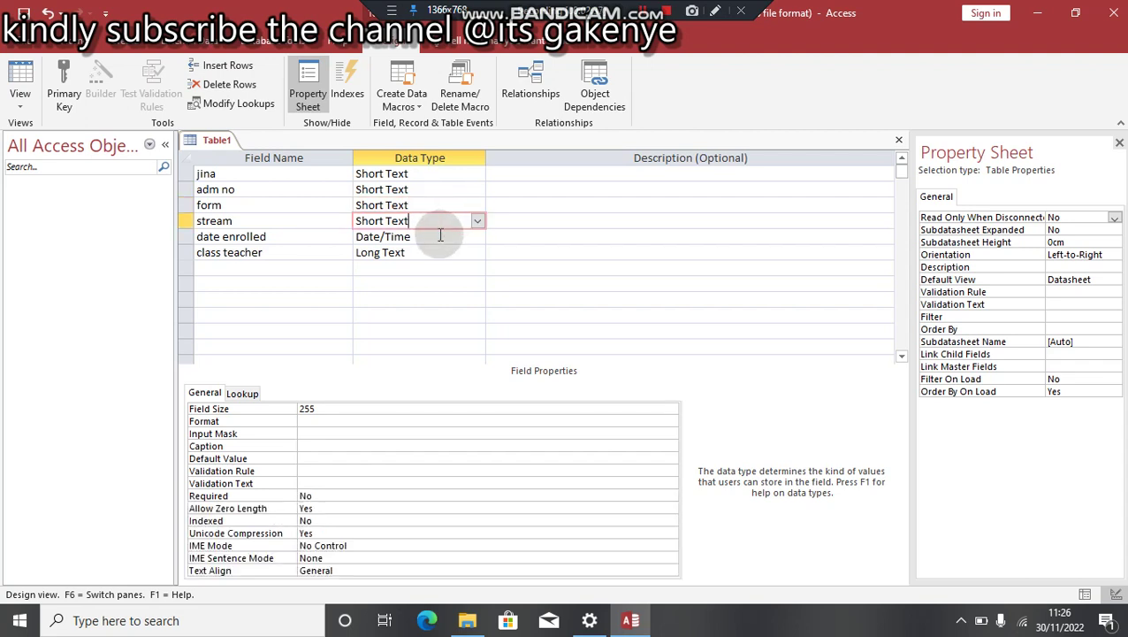
click(441, 236)
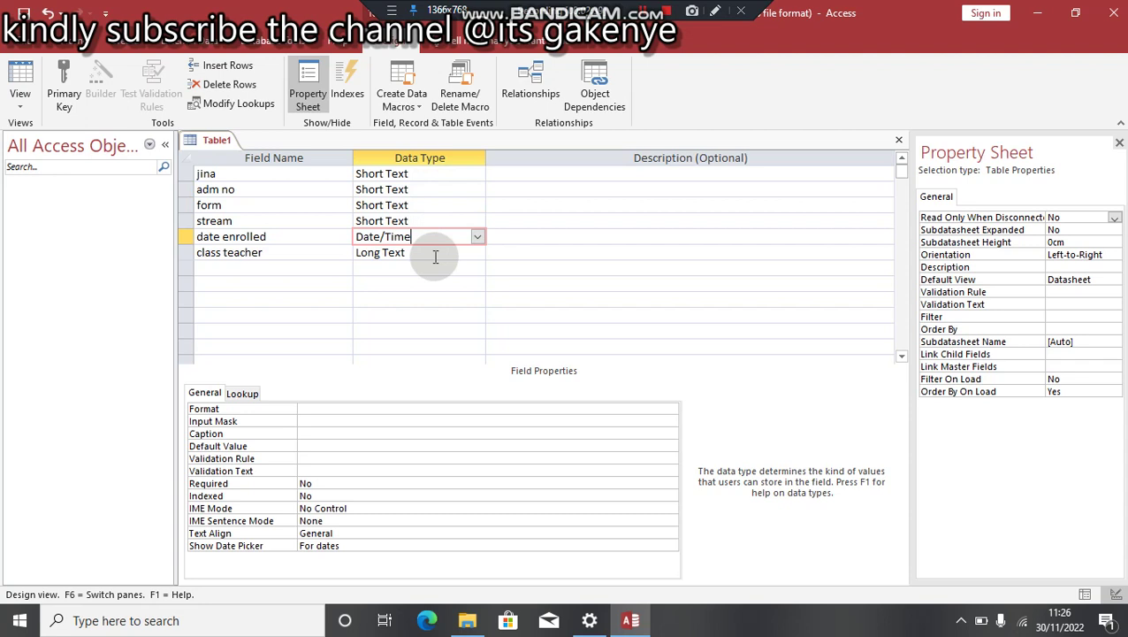
click(437, 254)
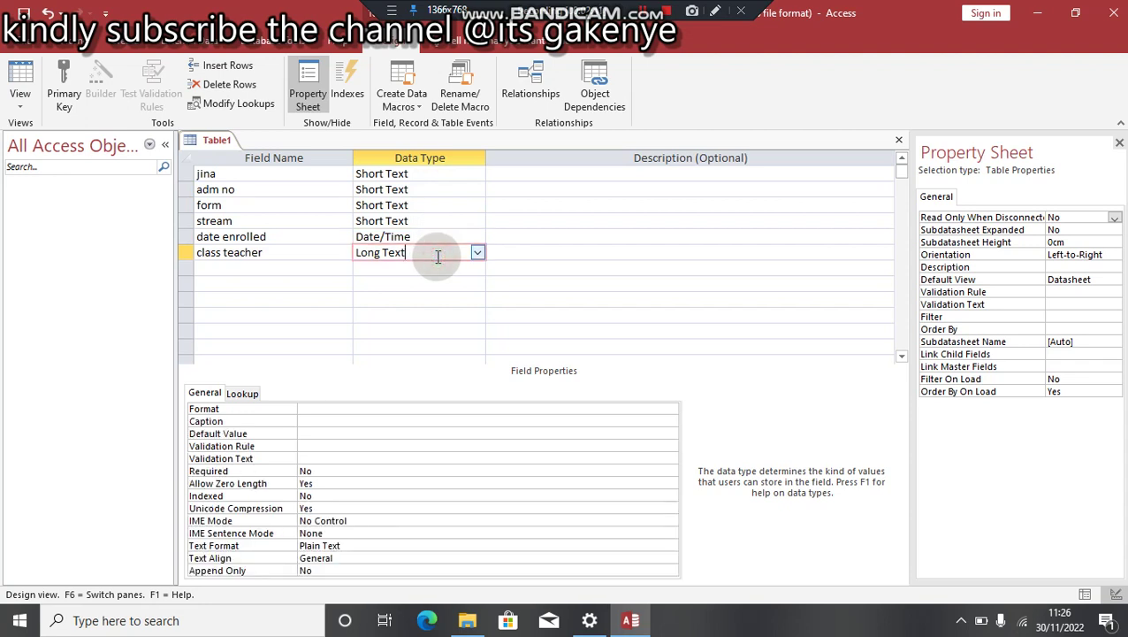
key(ctrl+s)
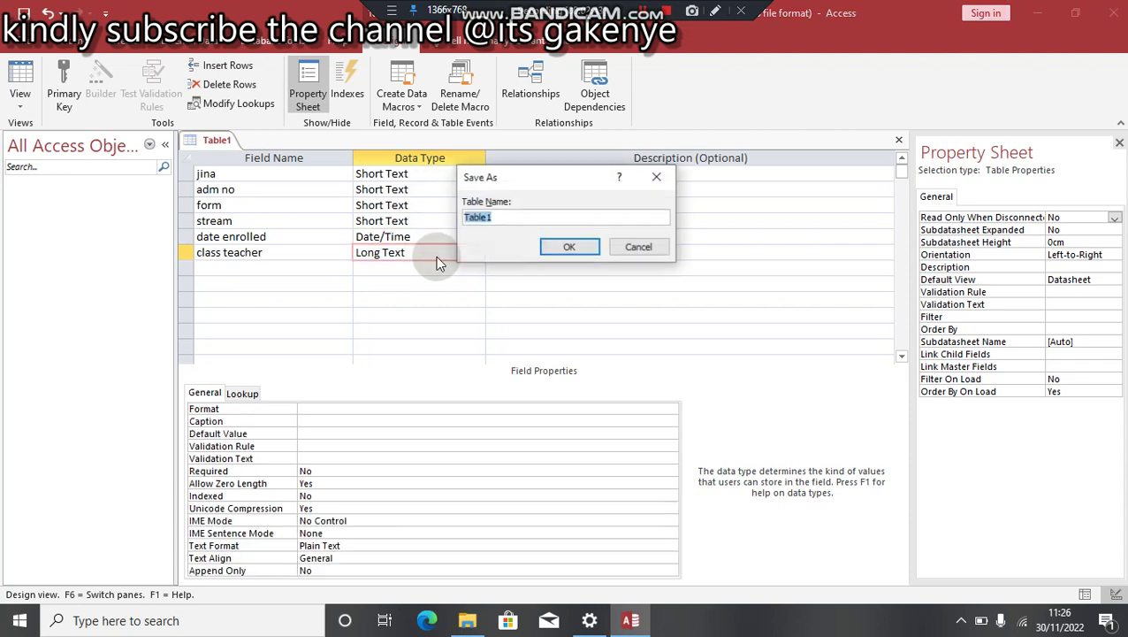
click(657, 177)
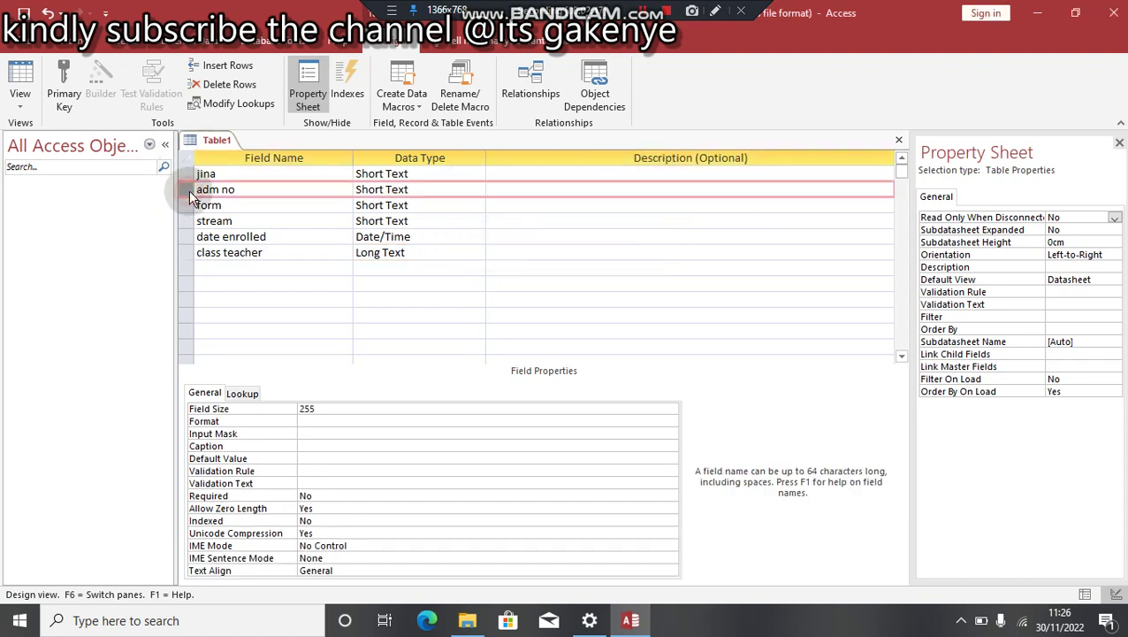
Make adm no the primary key and save the table as 'students'.
click(186, 190)
click(64, 80)
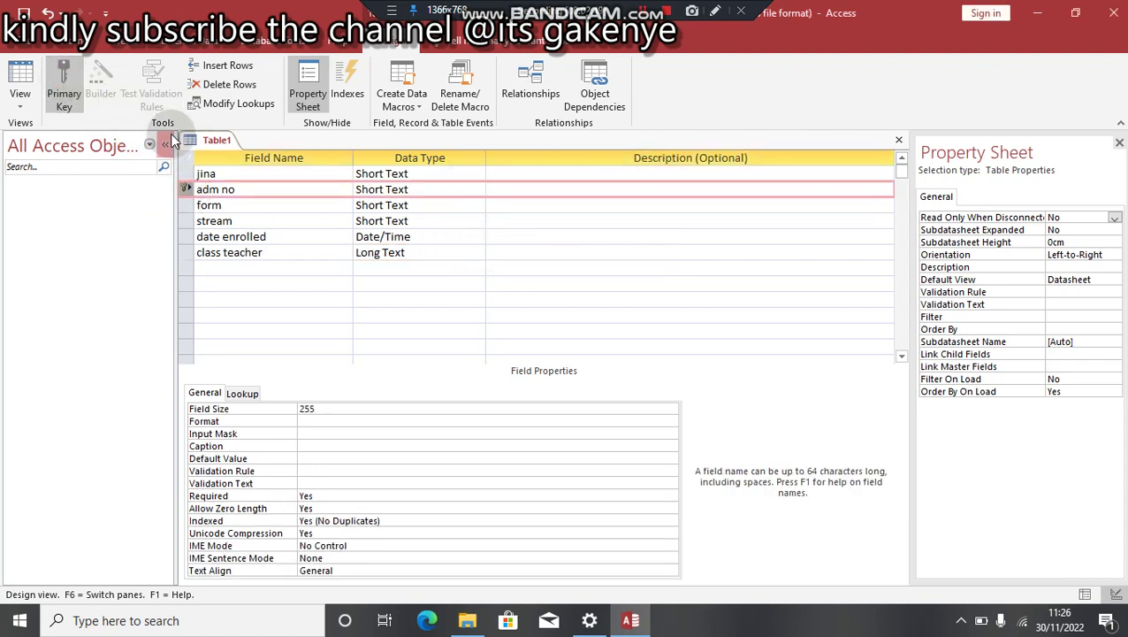
key(ctrl+s)
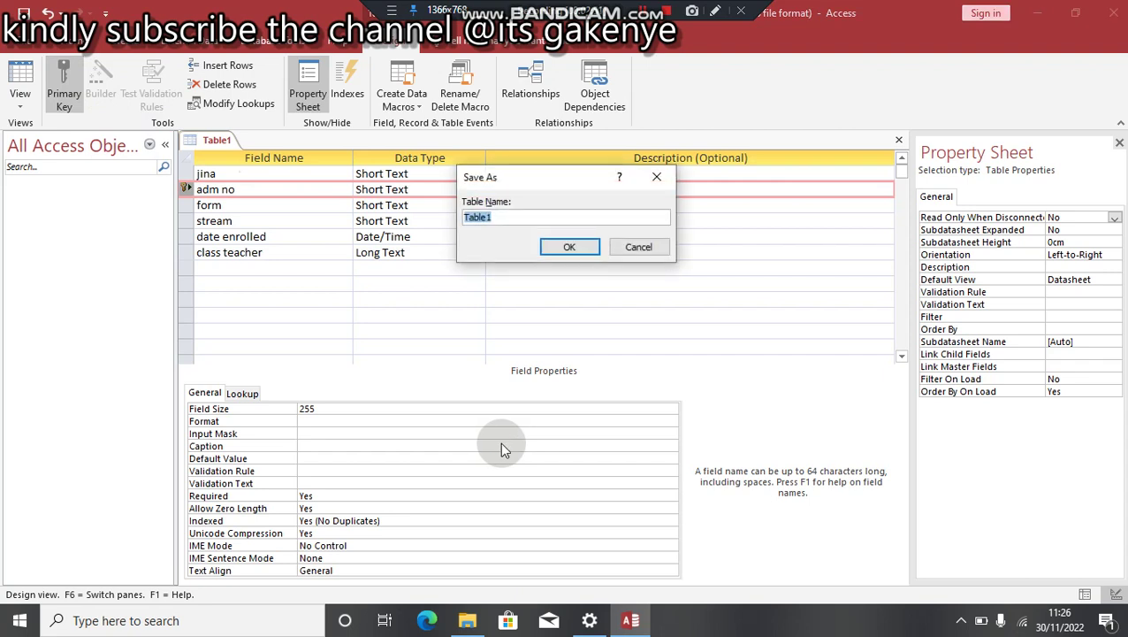
text(students)
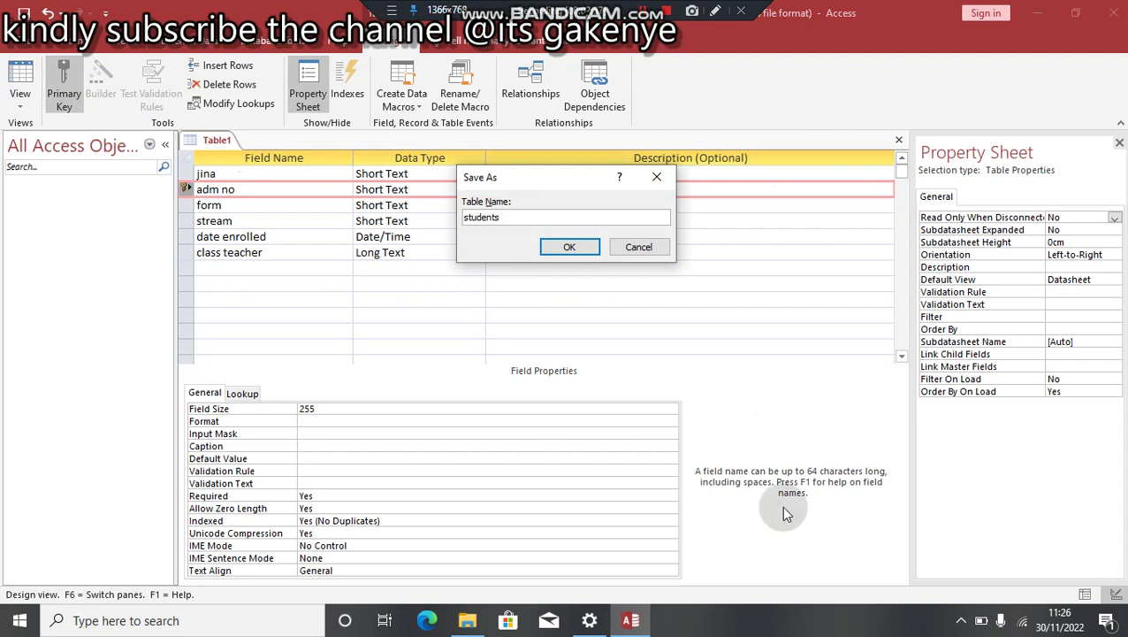
click(566, 247)
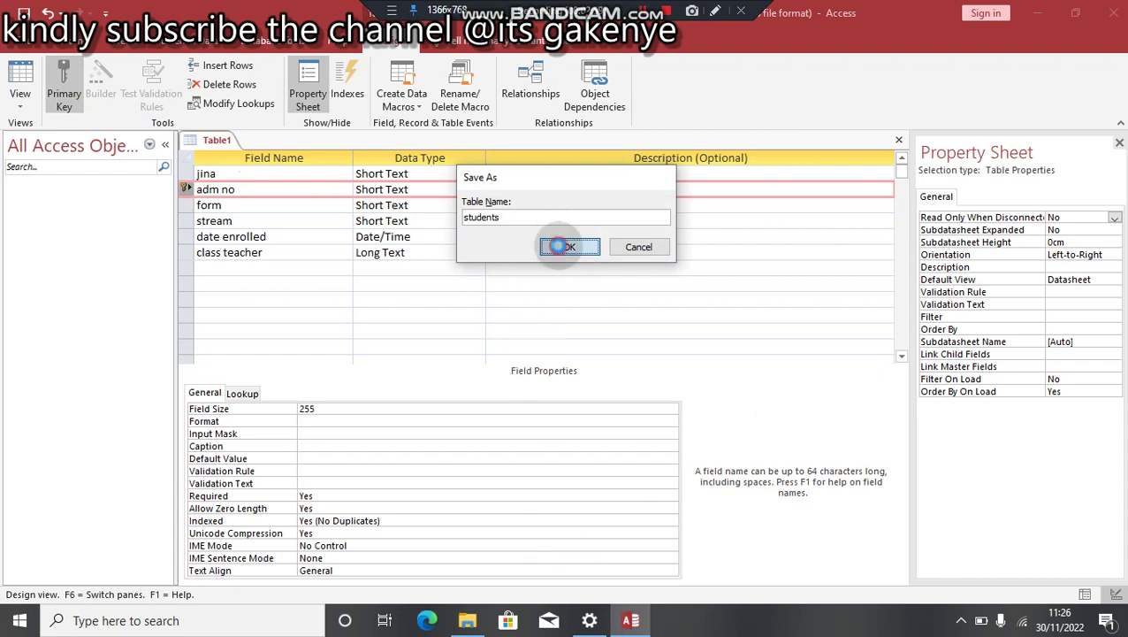
Open the students table and enter the student's name and admission number.
double_click(42, 201)
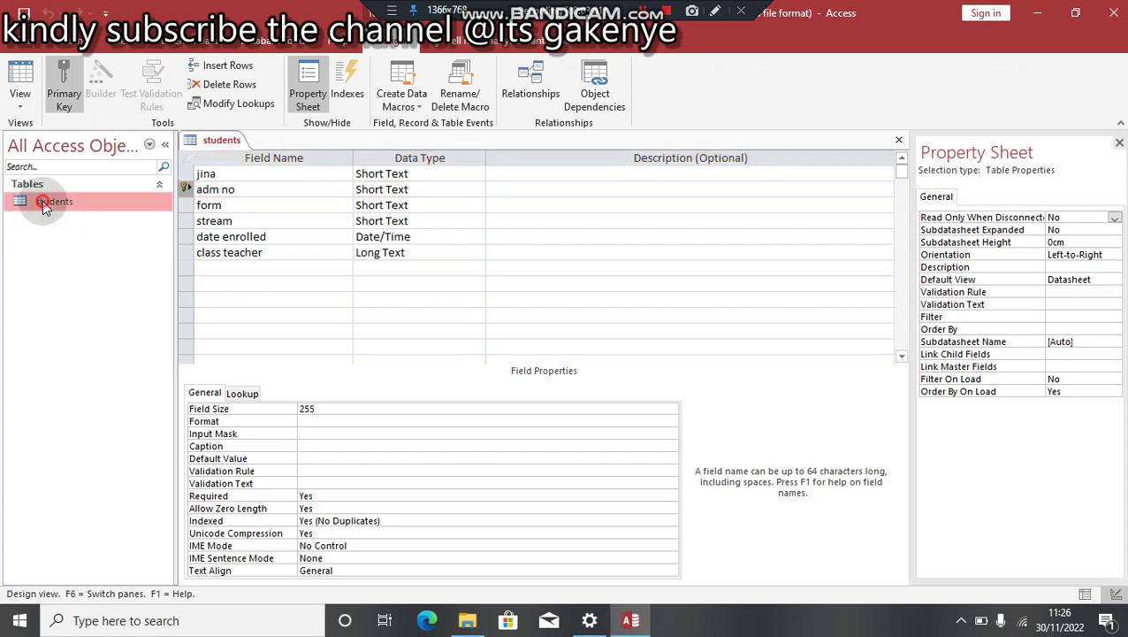
click(249, 175)
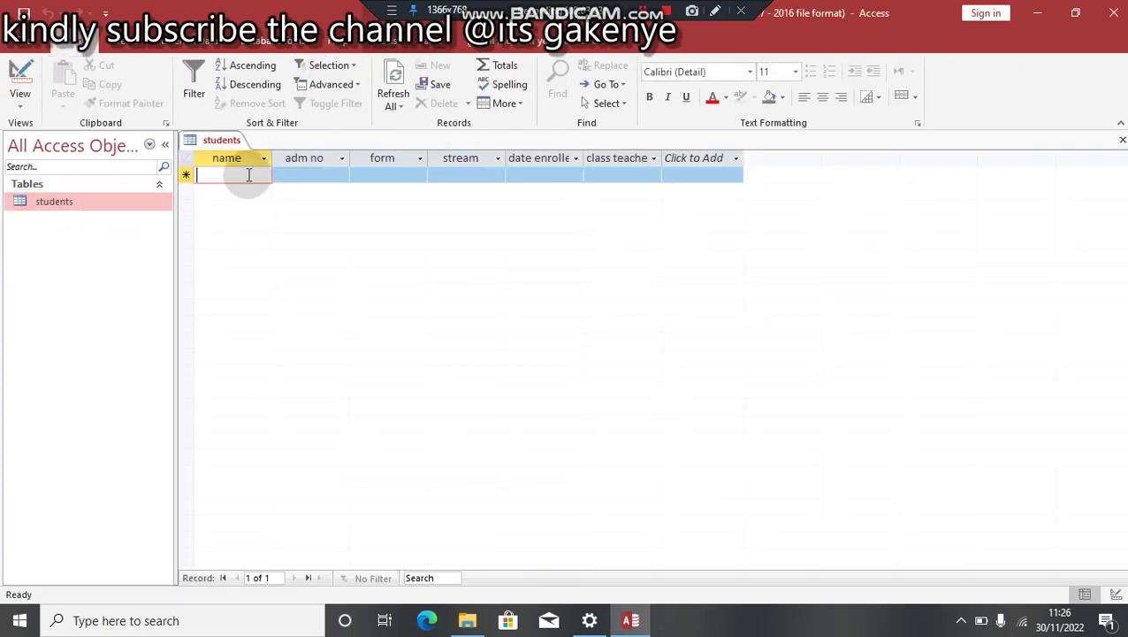
click(216, 175)
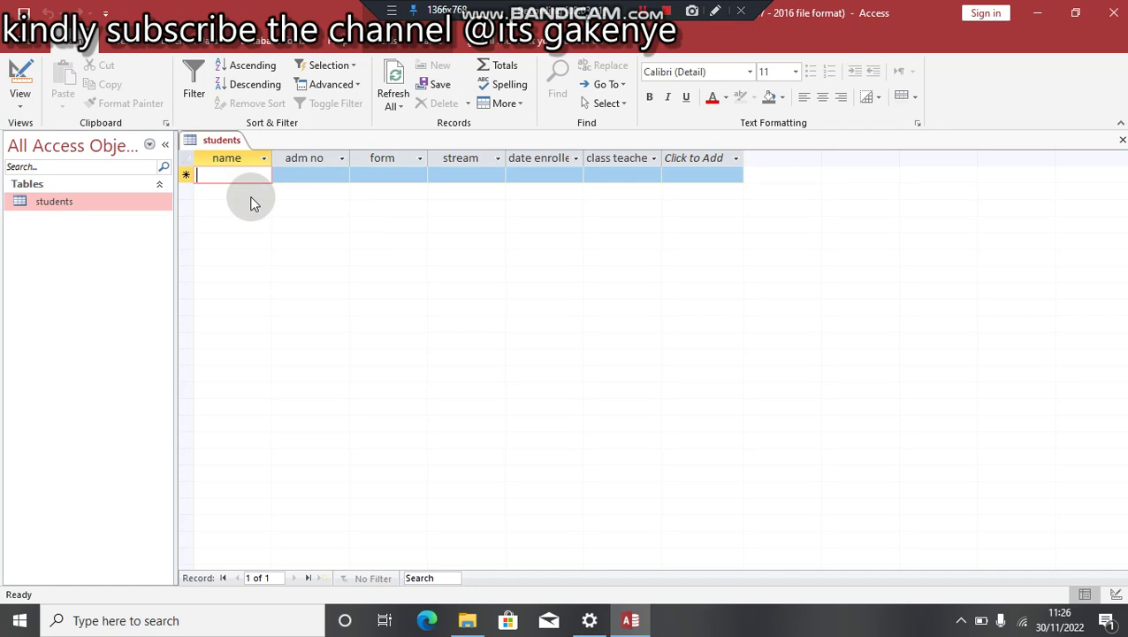
text(it)
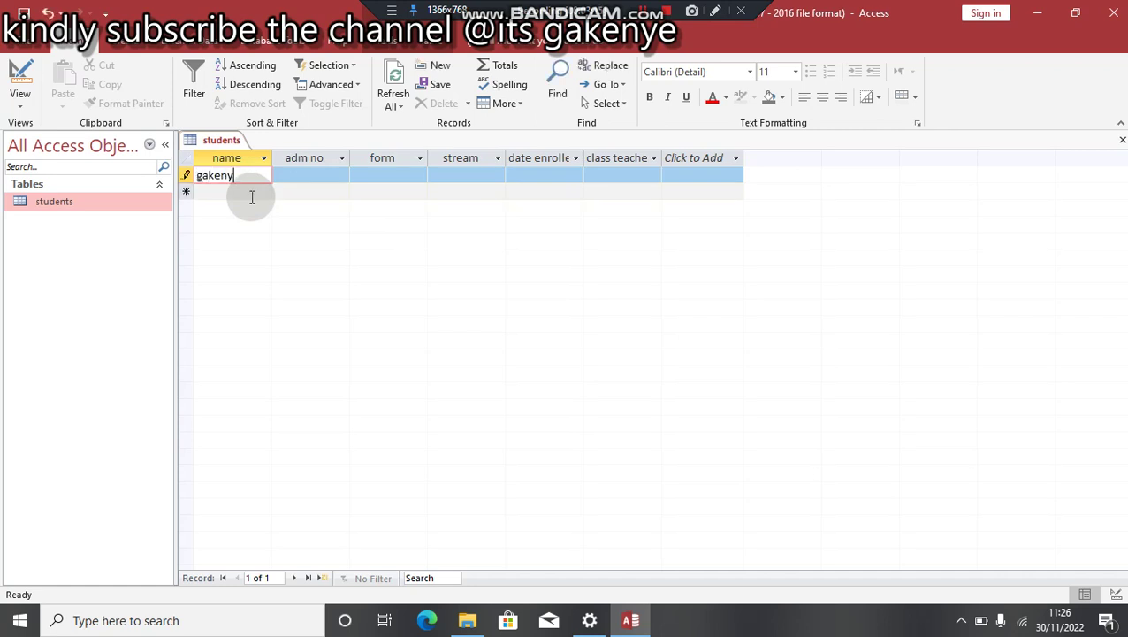
click(302, 173)
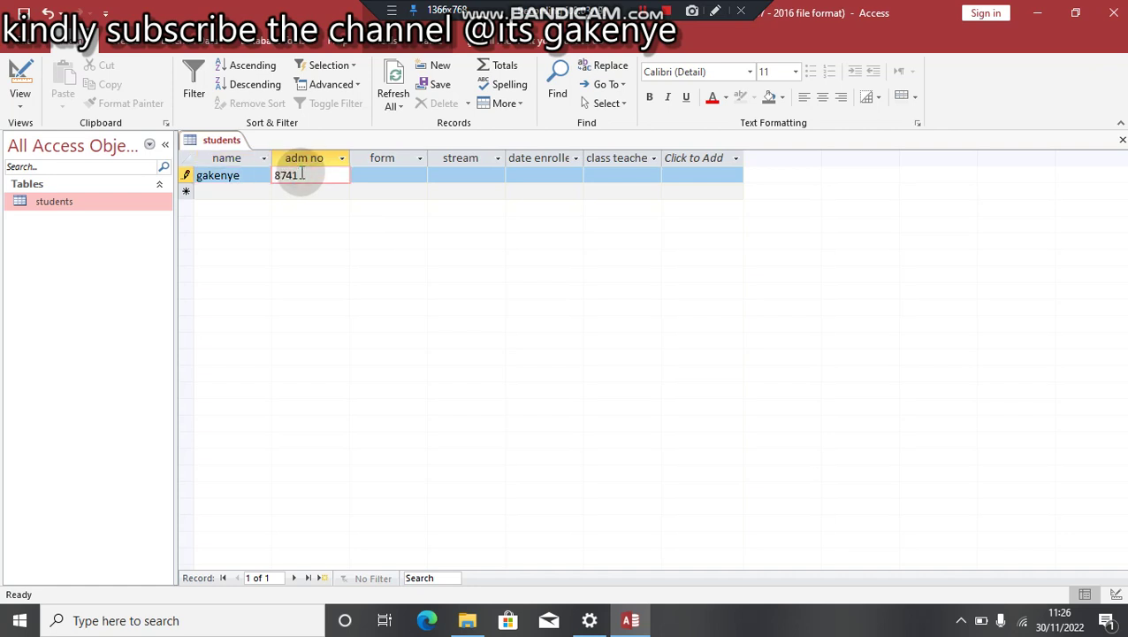
Choose form 4 and stream s from the dropdown lists.
click(407, 175)
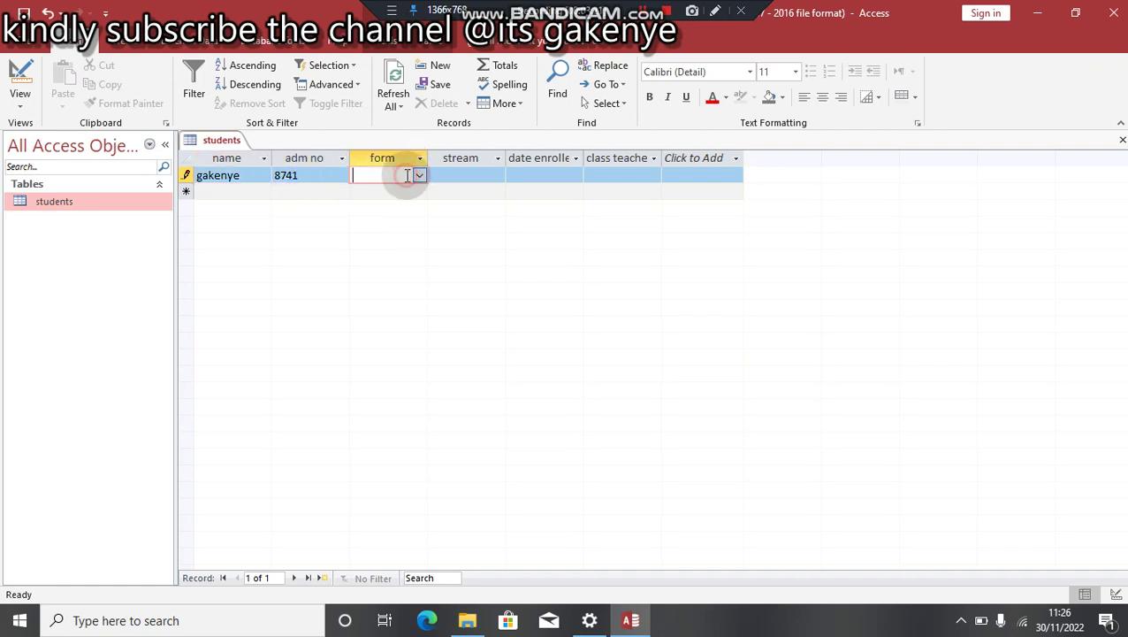
click(420, 176)
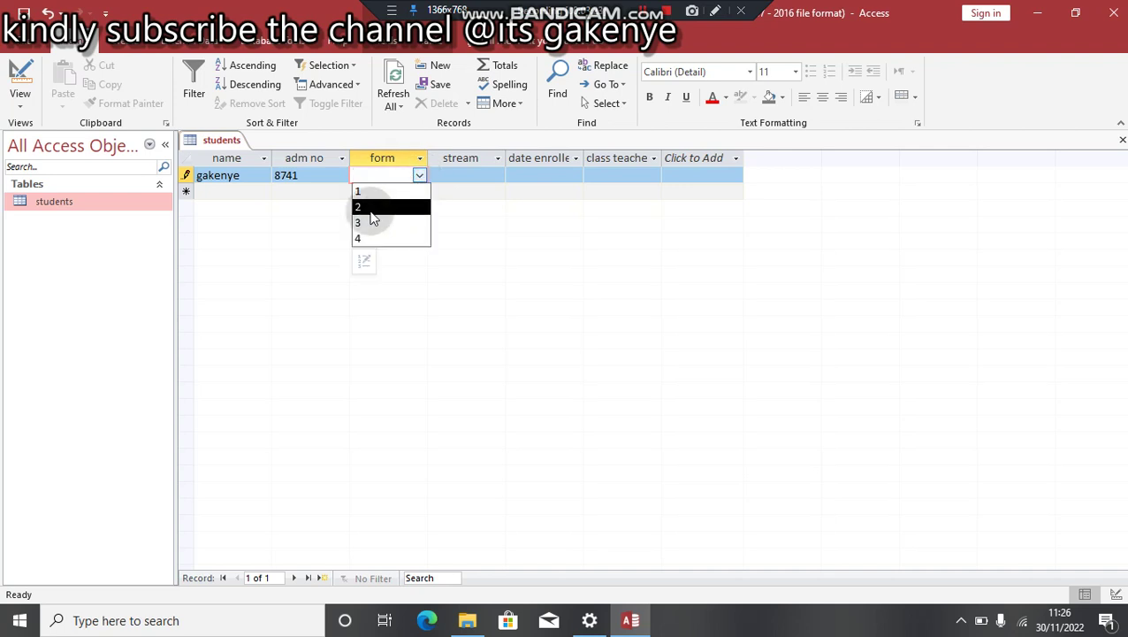
click(365, 239)
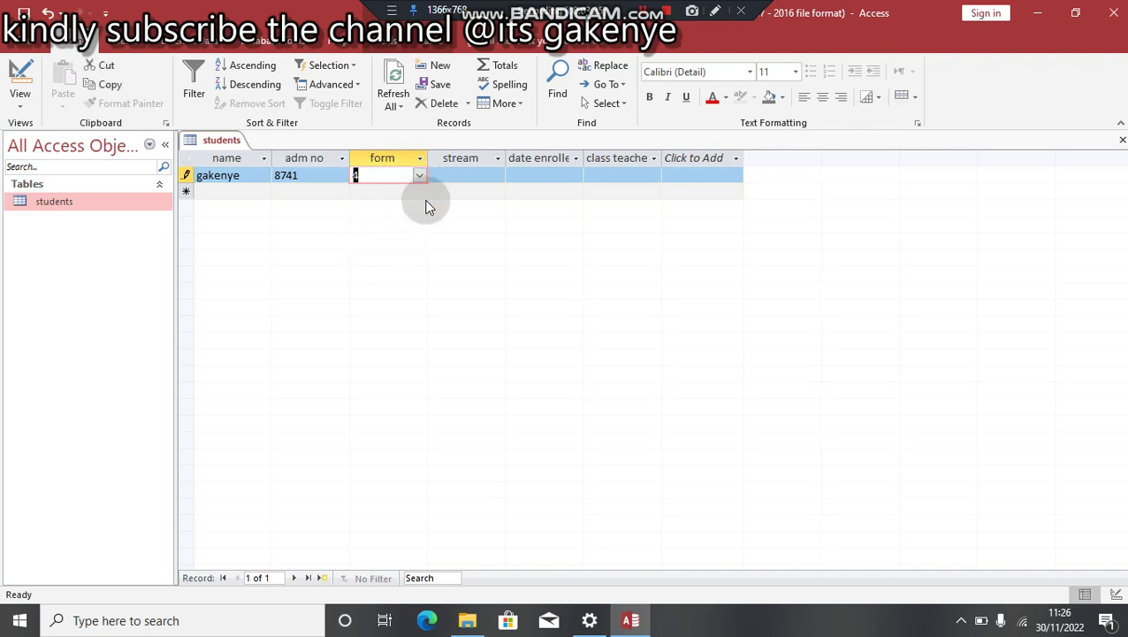
click(450, 176)
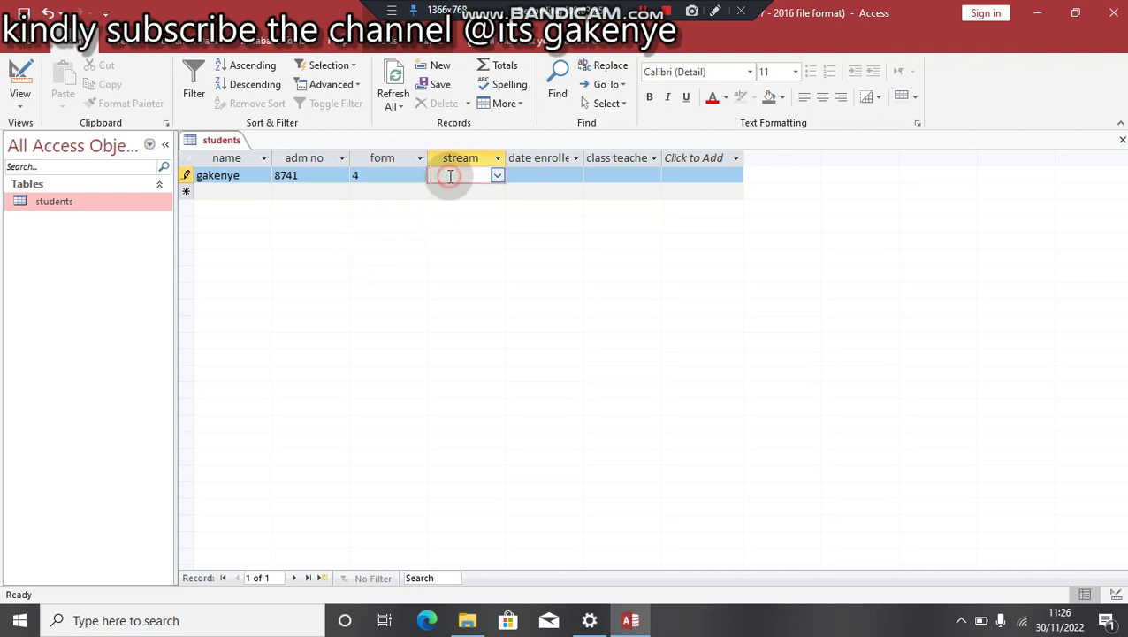
click(497, 175)
click(478, 238)
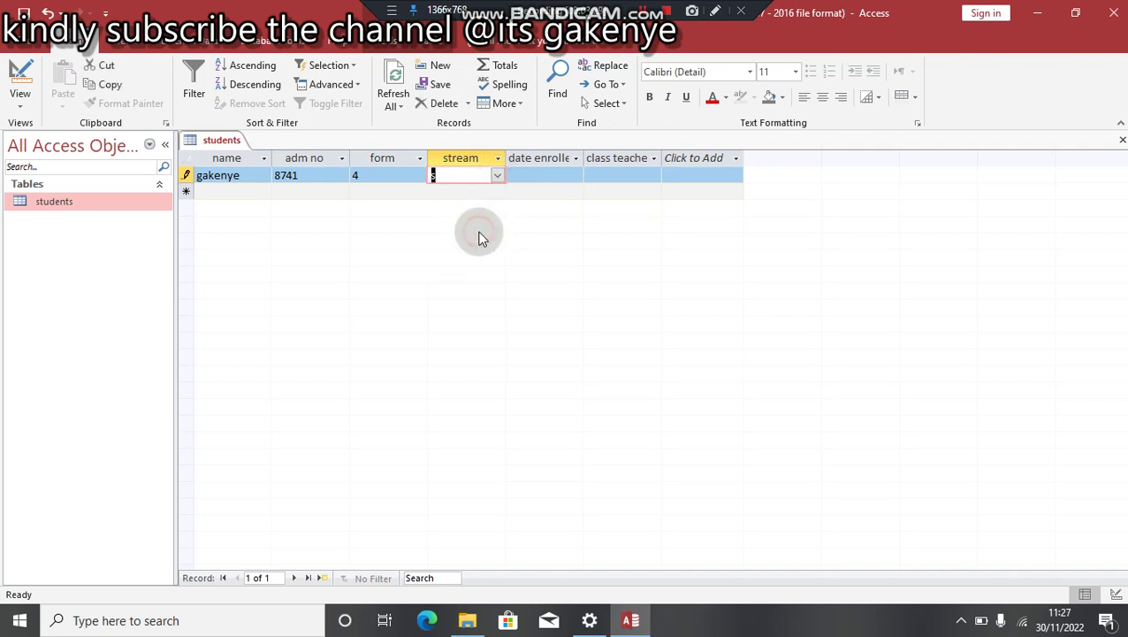
Set the enrolment date to 03/01/2022 with the calendar picker.
click(529, 175)
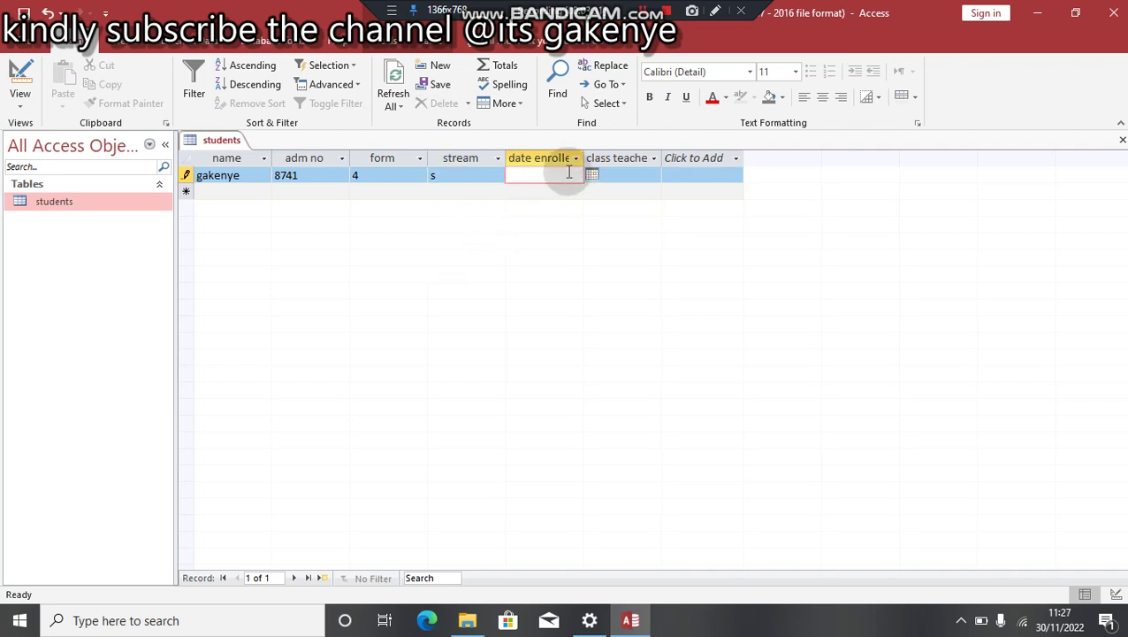
click(592, 176)
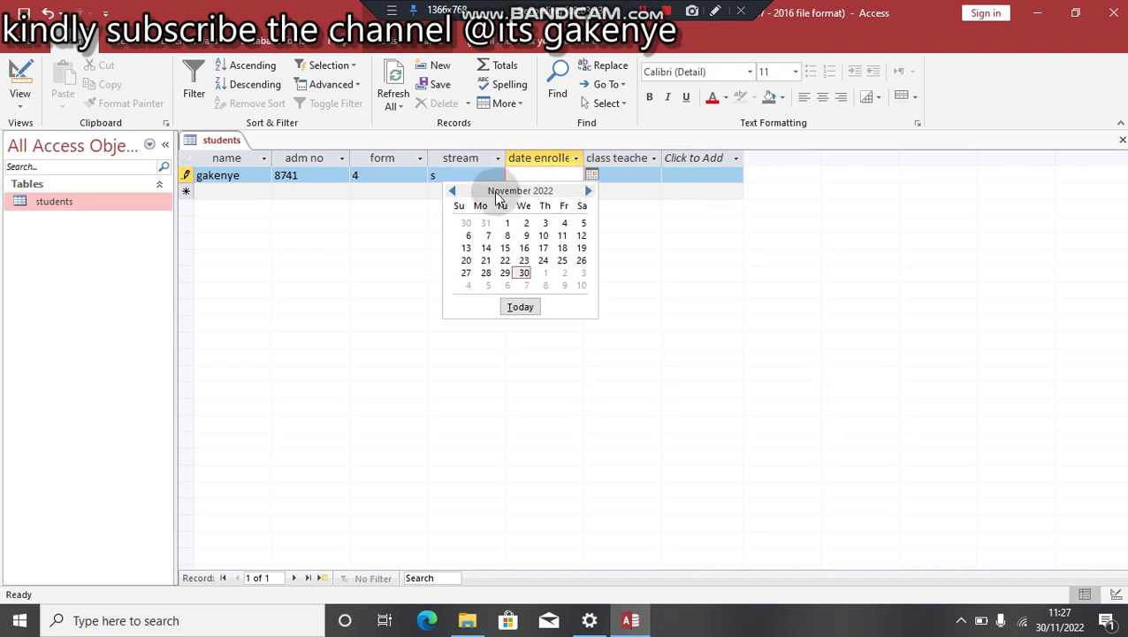
triple_click(454, 194)
triple_click(454, 194)
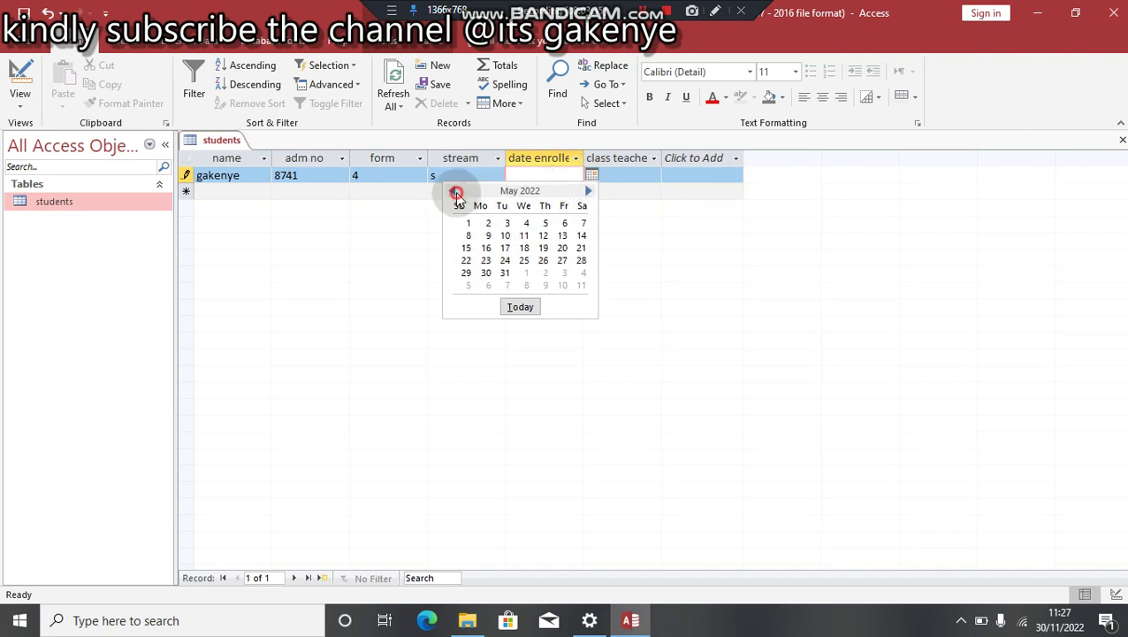
triple_click(454, 193)
click(453, 194)
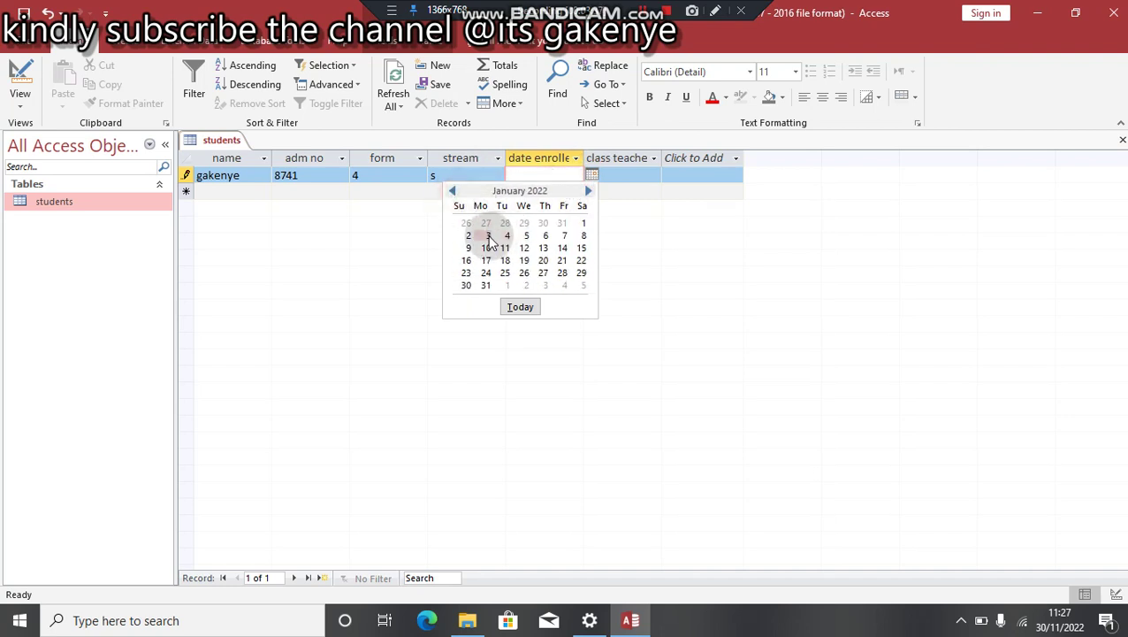
click(488, 235)
click(631, 175)
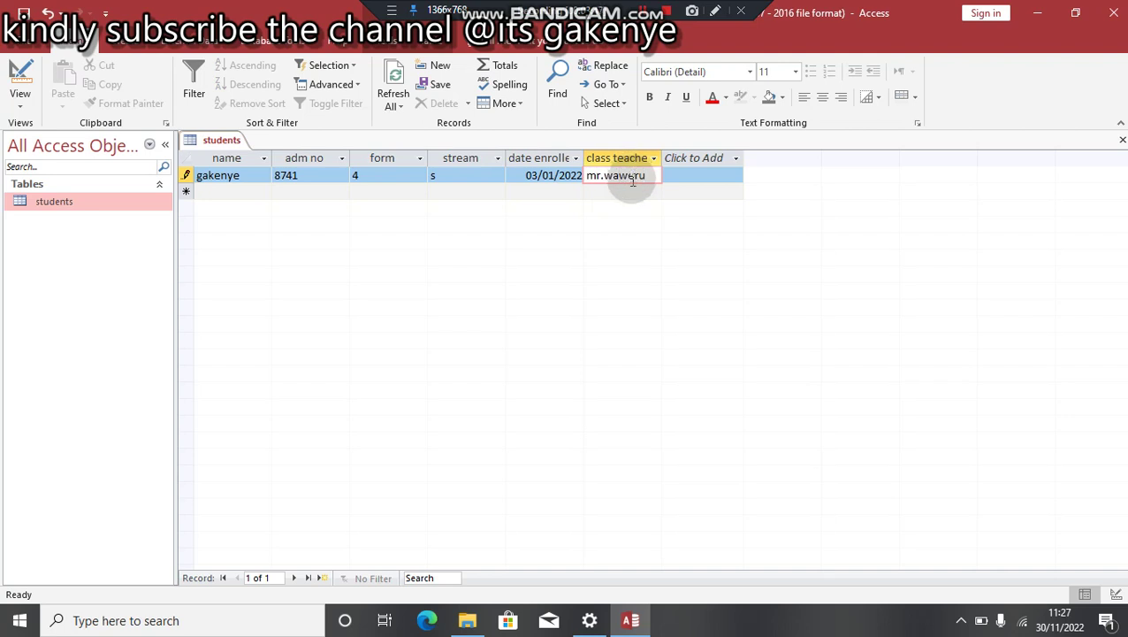
Save the first student record and build an automatic form from the students table.
click(683, 298)
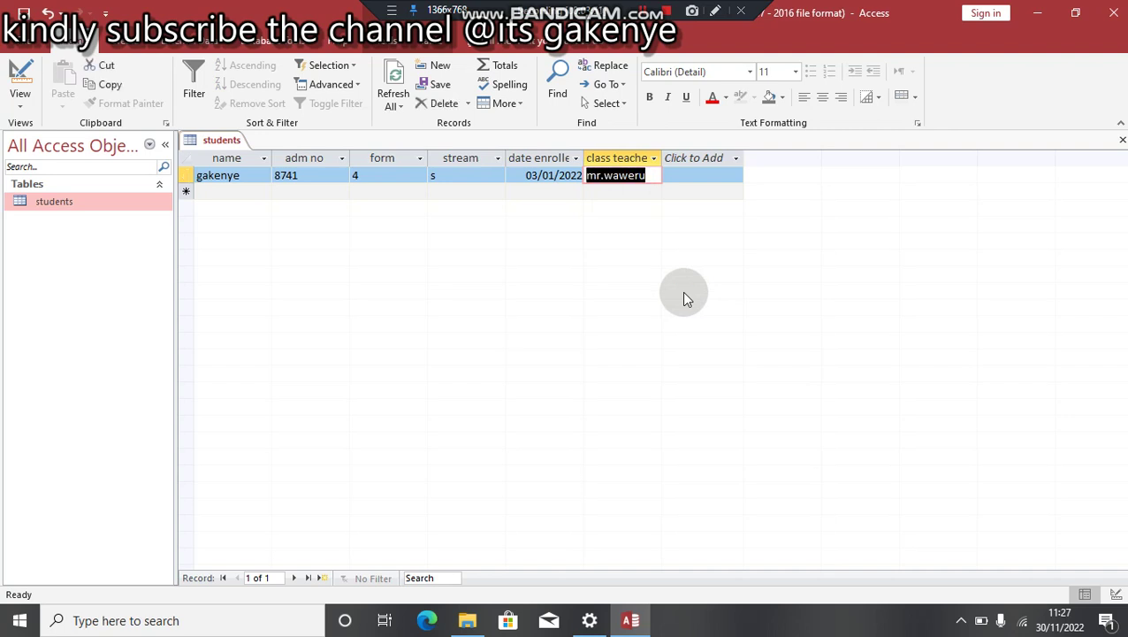
click(324, 273)
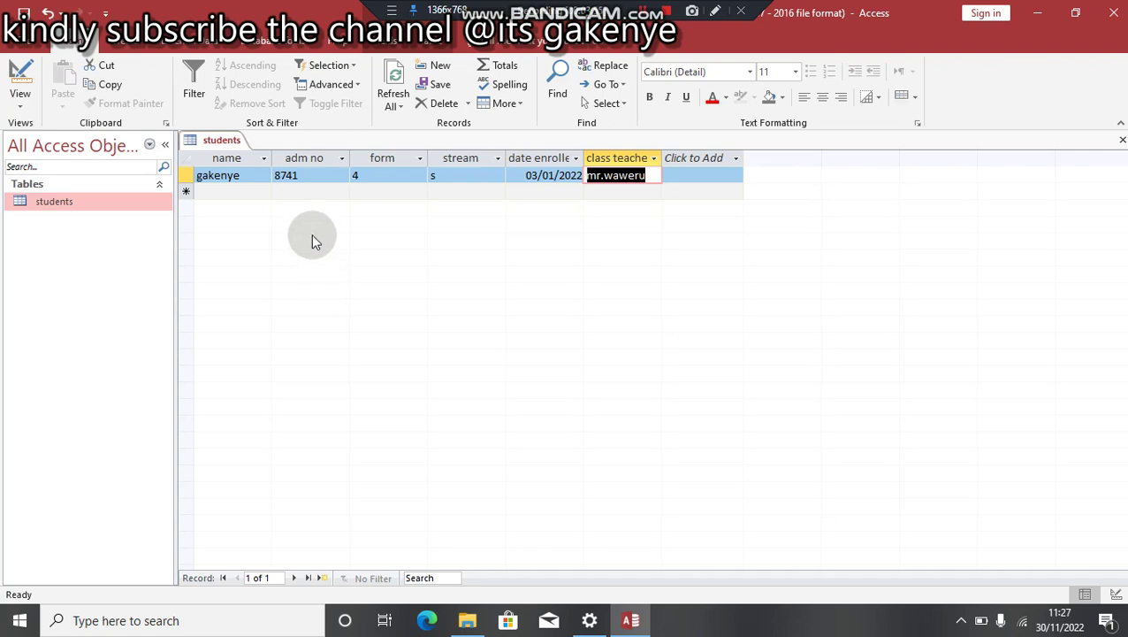
click(128, 44)
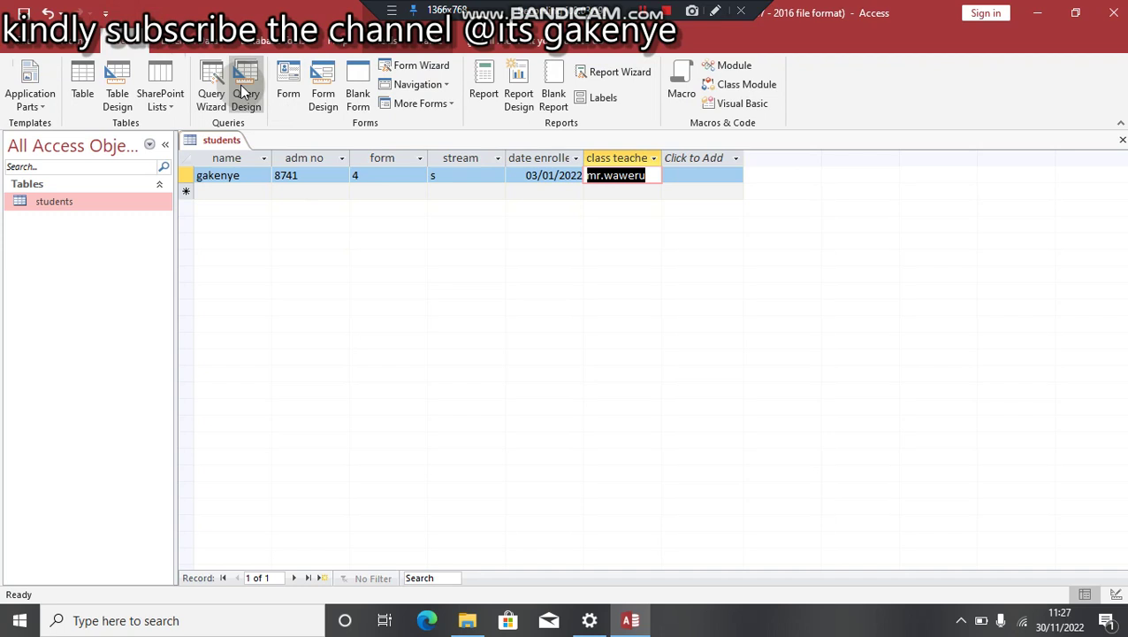
click(284, 100)
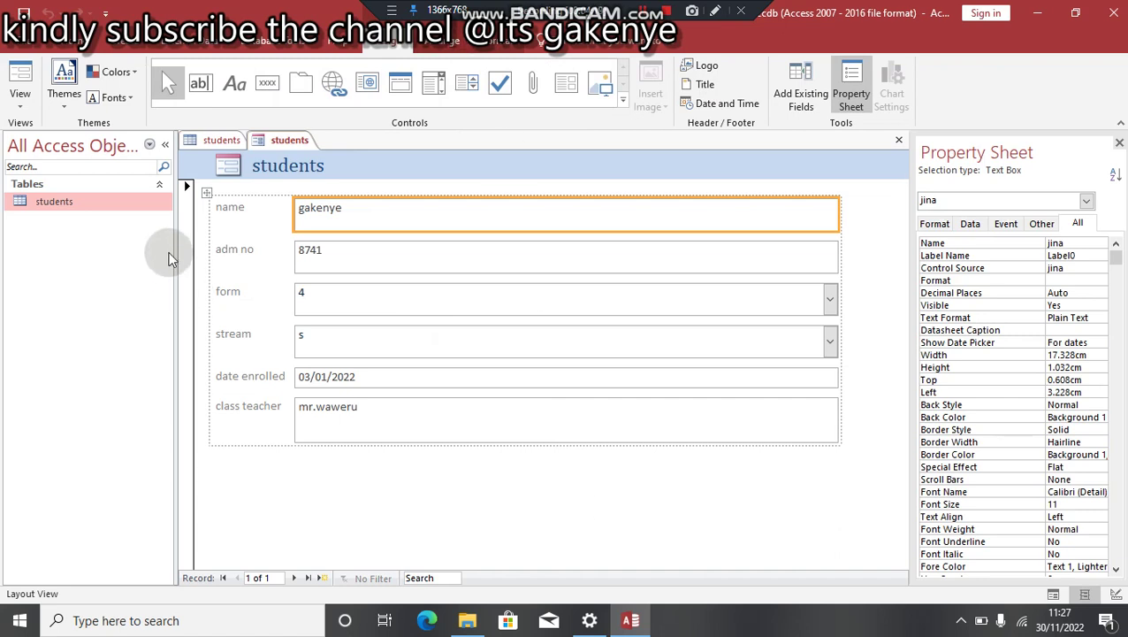
In Design View, format the six field labels as yellow Monotype Corsiva text on black.
click(19, 96)
click(66, 207)
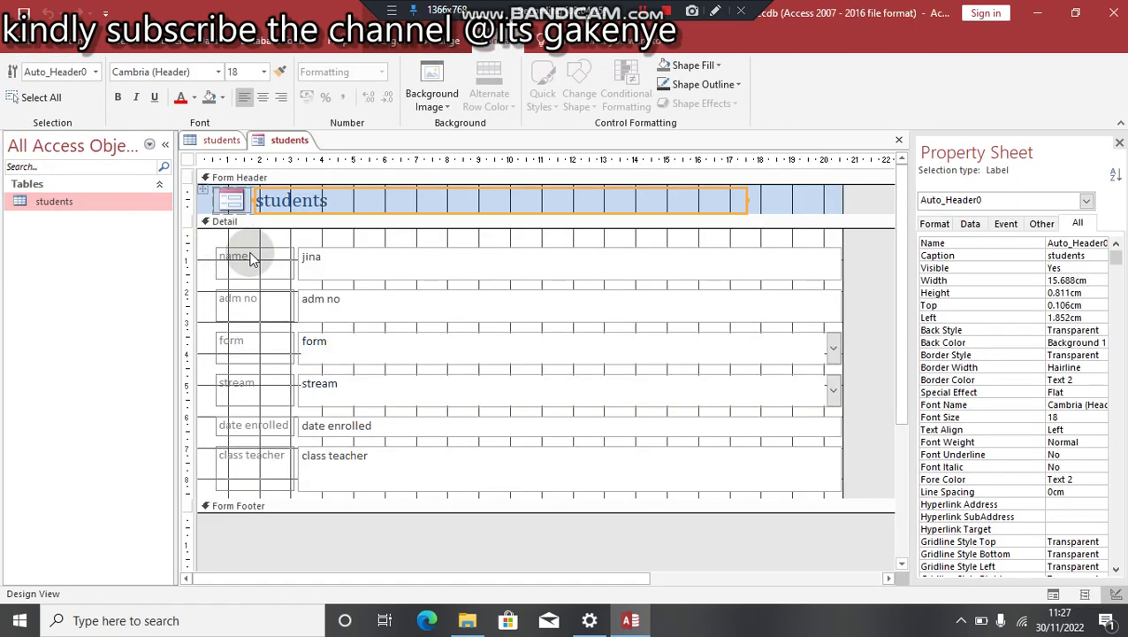
click(252, 230)
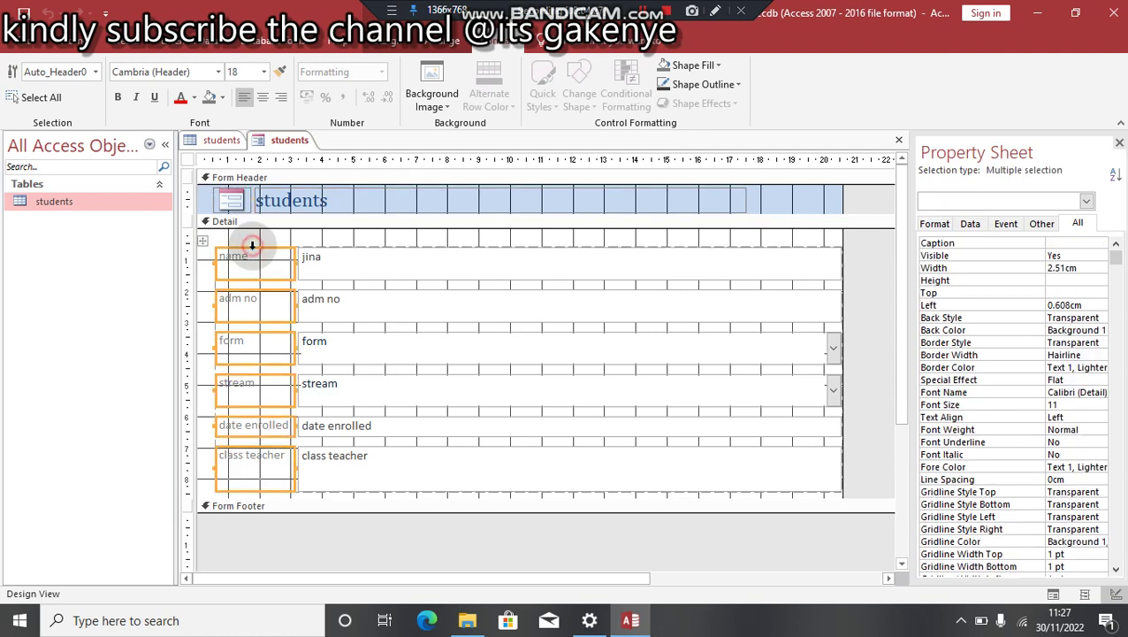
click(186, 72)
text(Mono)
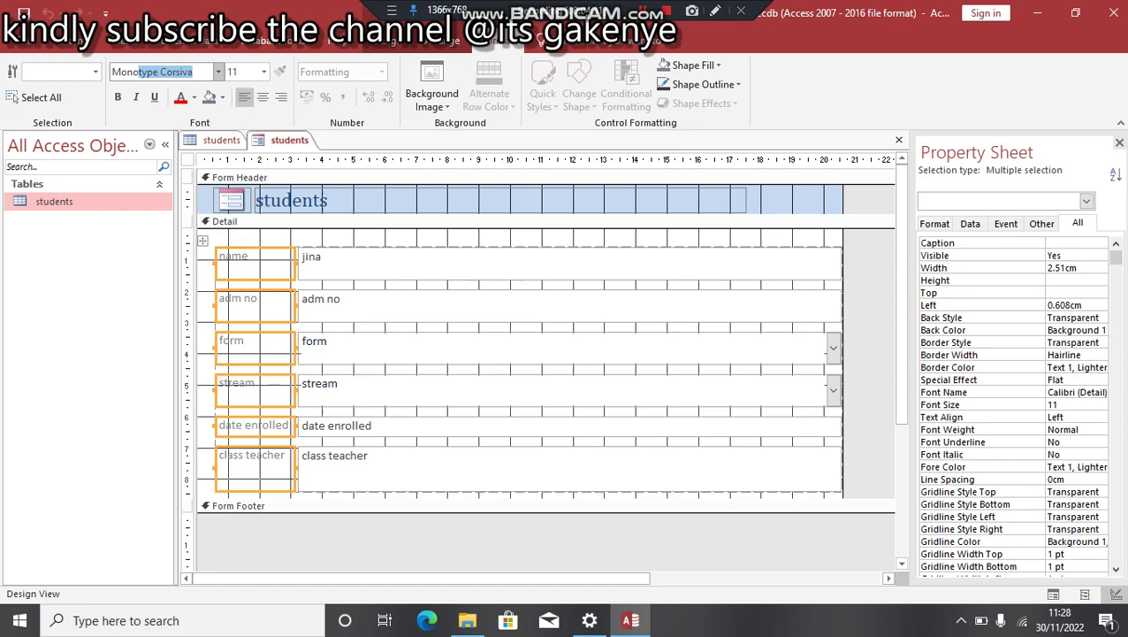
key(Return)
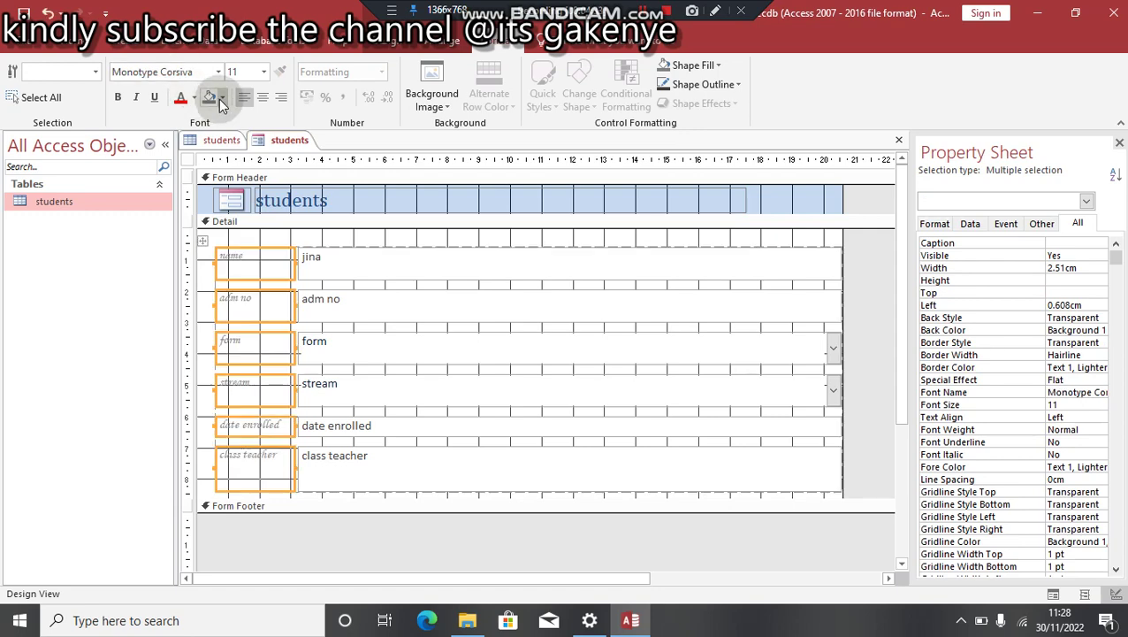
click(222, 101)
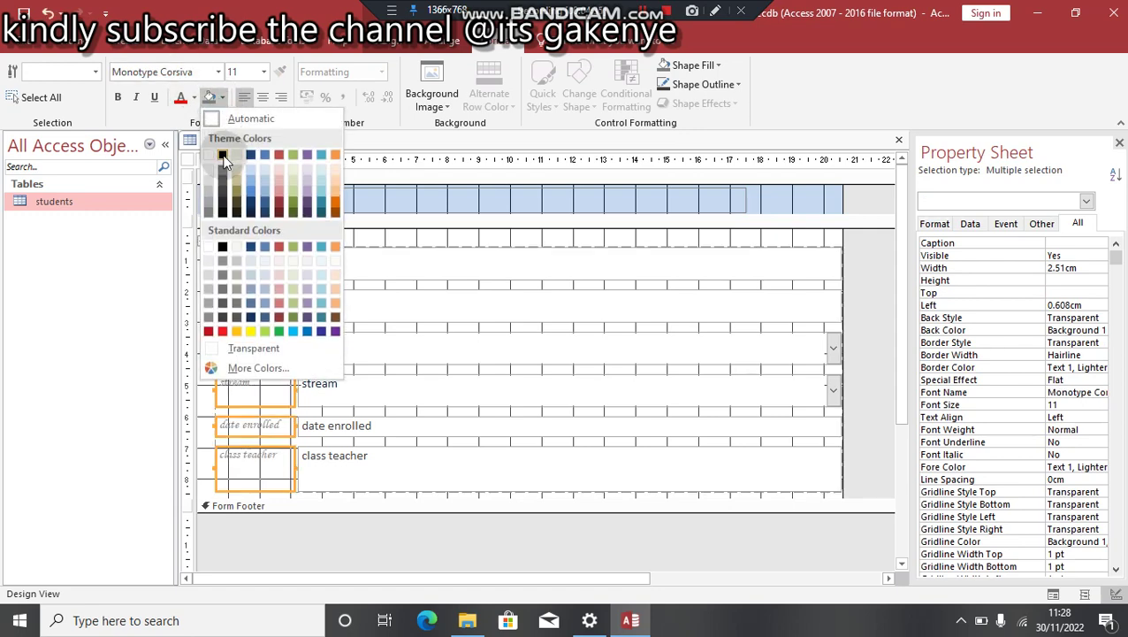
click(223, 155)
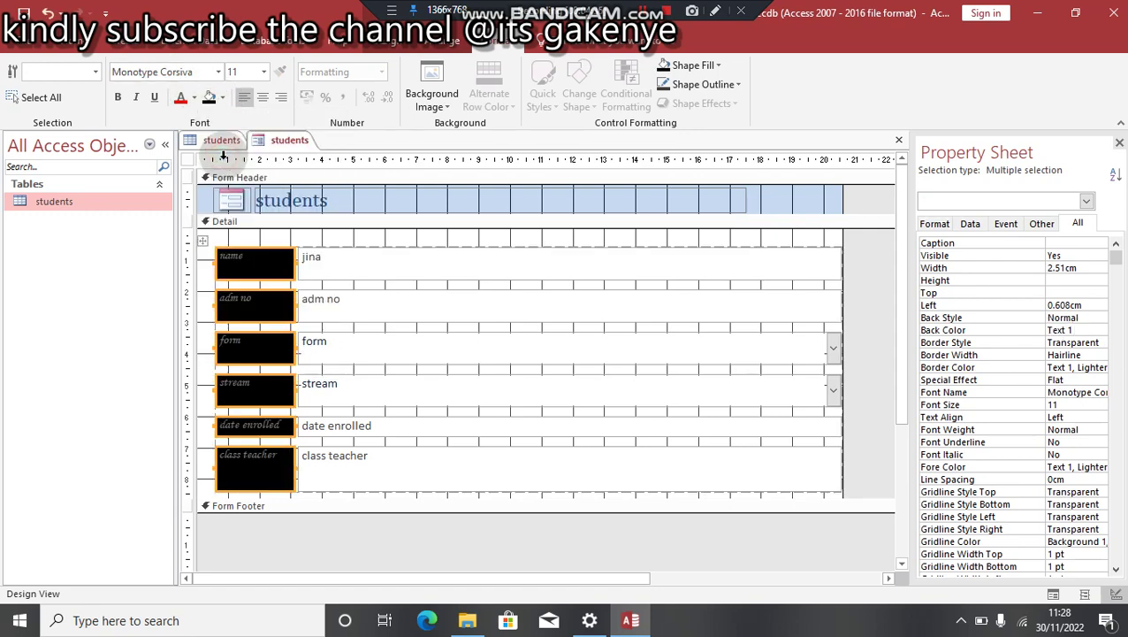
click(194, 99)
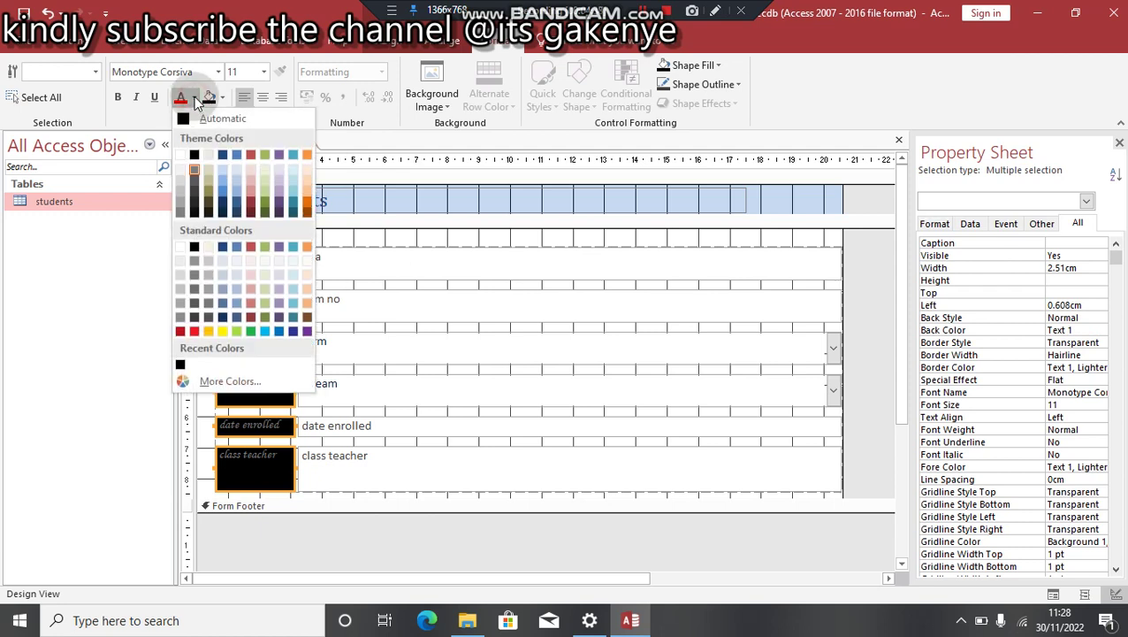
click(221, 330)
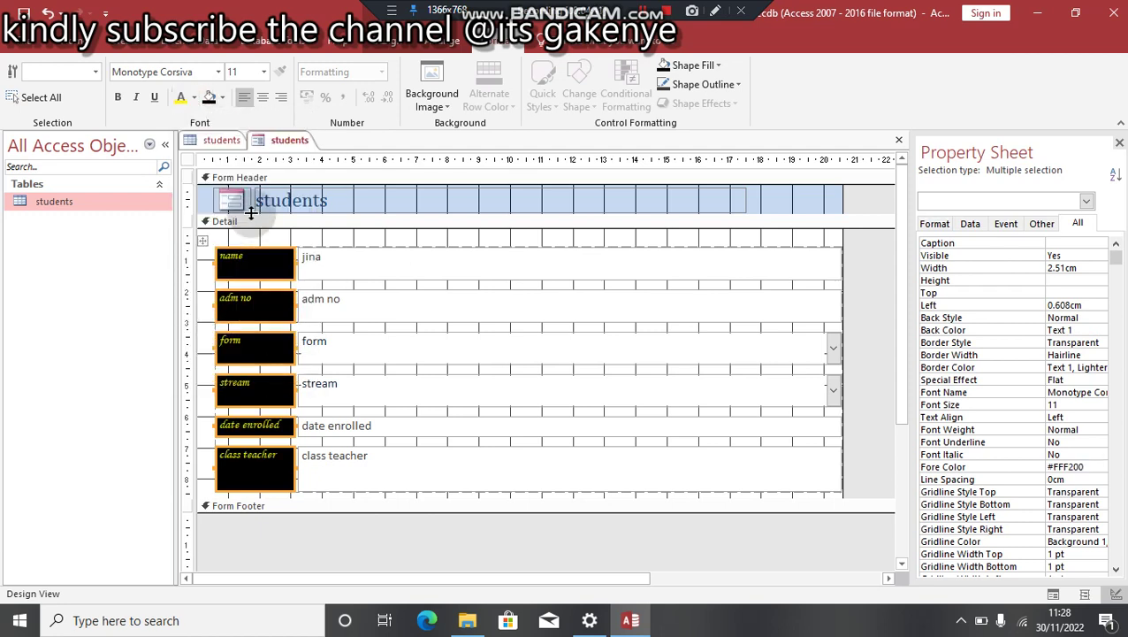
Give the six field text boxes a red fill with white text.
click(364, 241)
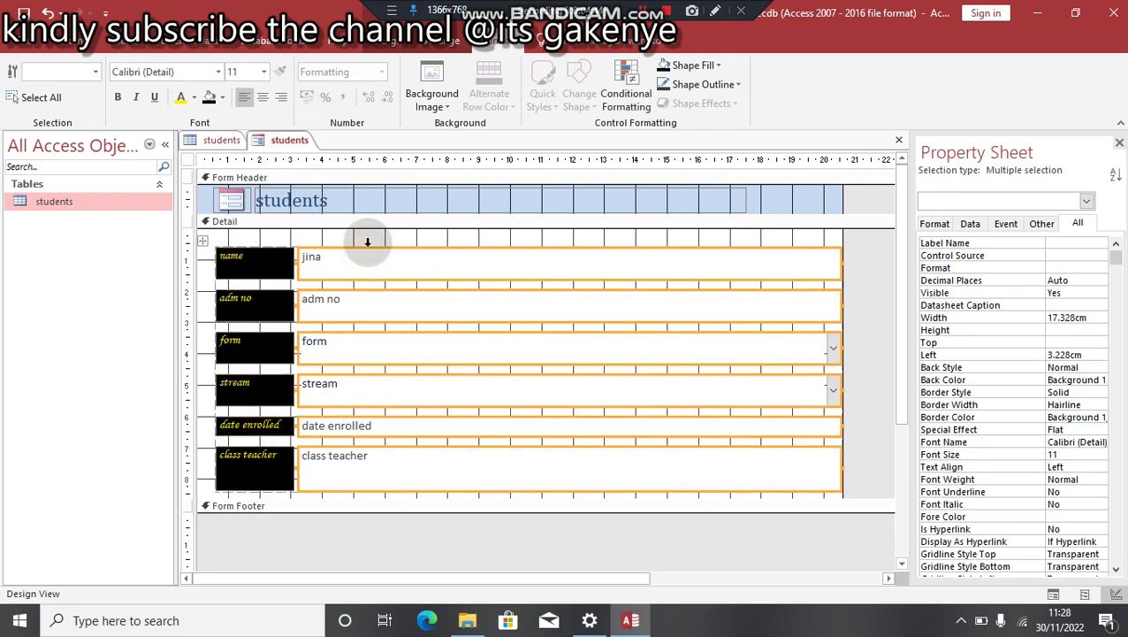
click(221, 99)
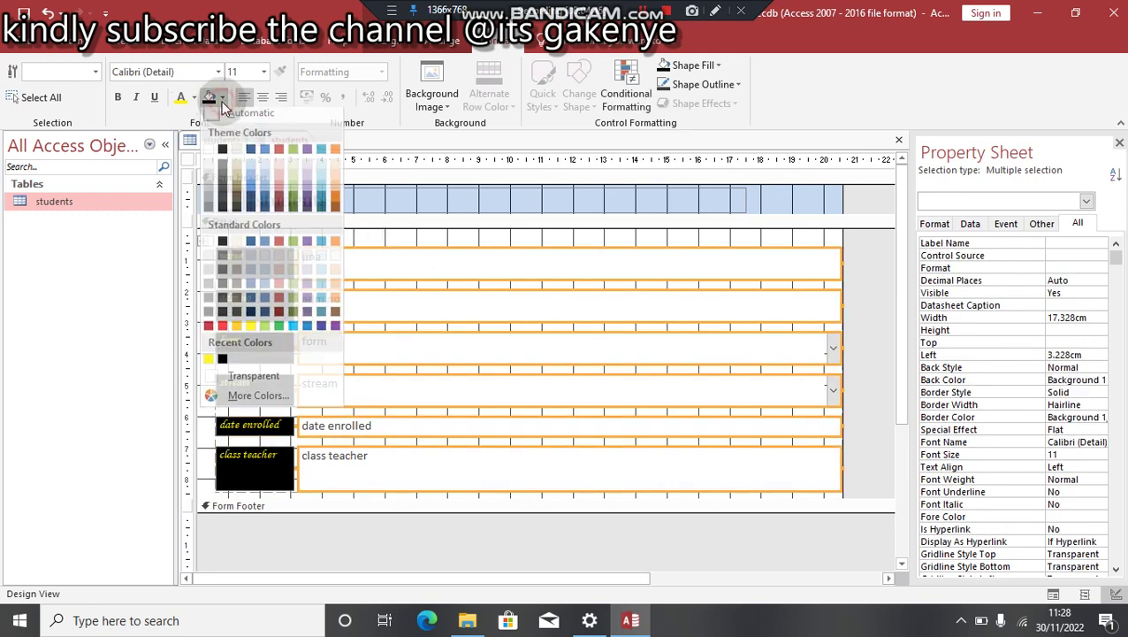
click(278, 155)
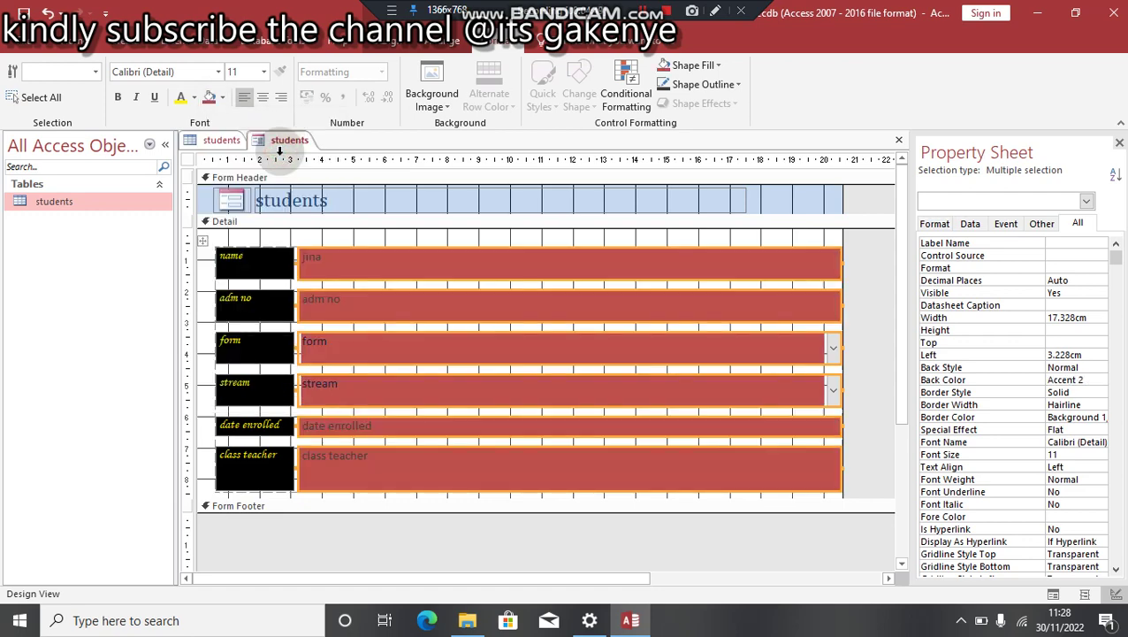
click(196, 99)
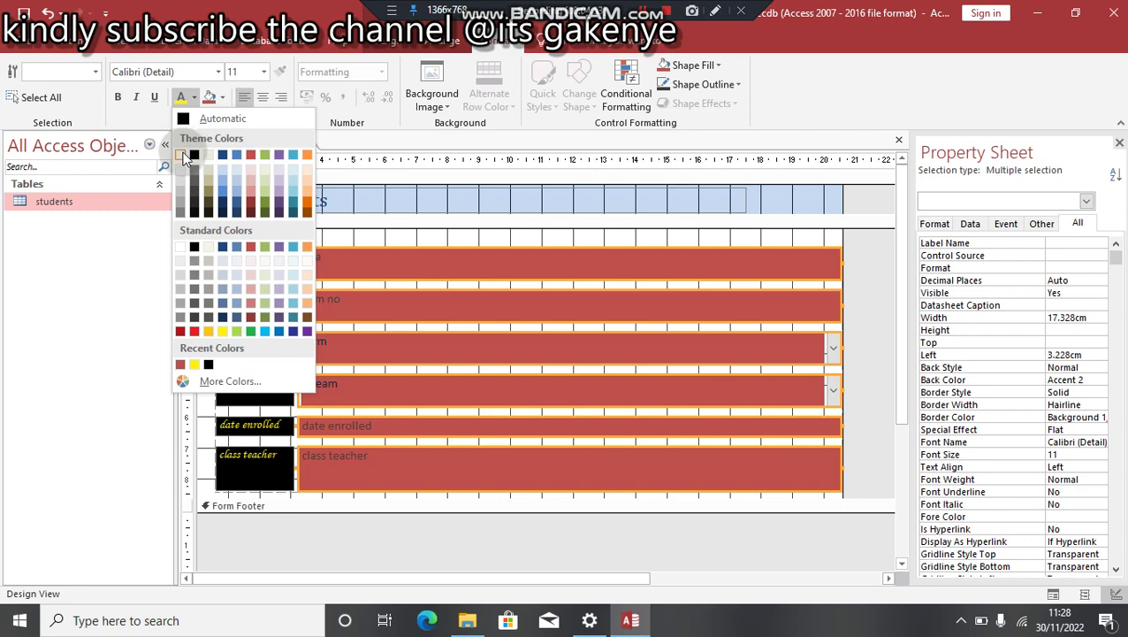
click(183, 155)
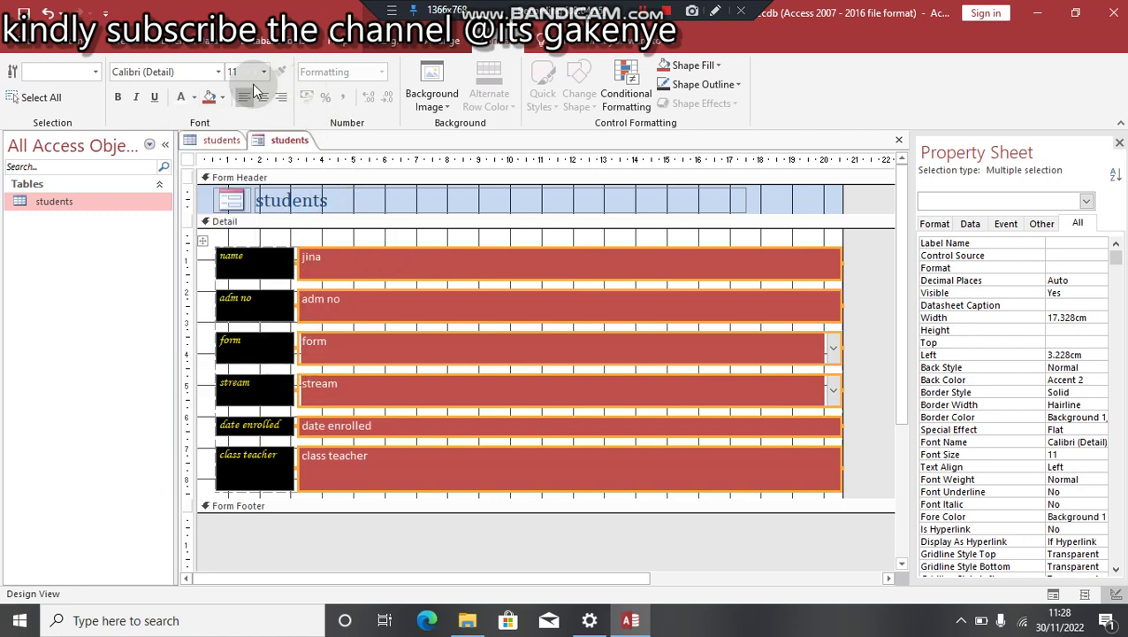
Set the text boxes' font to OCR A Extended.
click(203, 70)
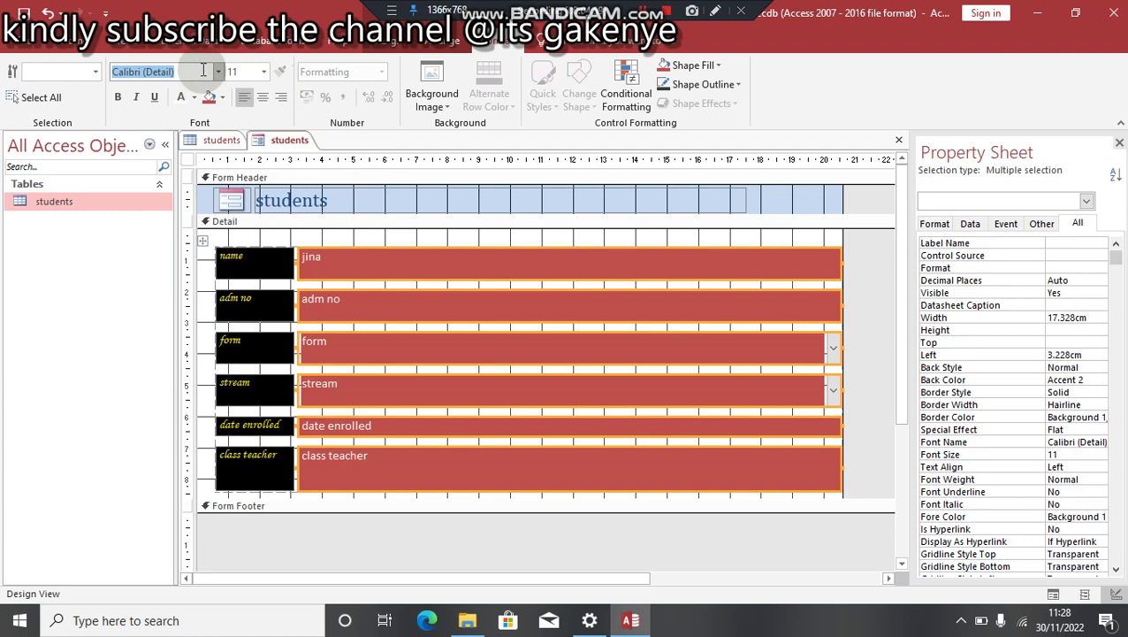
text(OC)
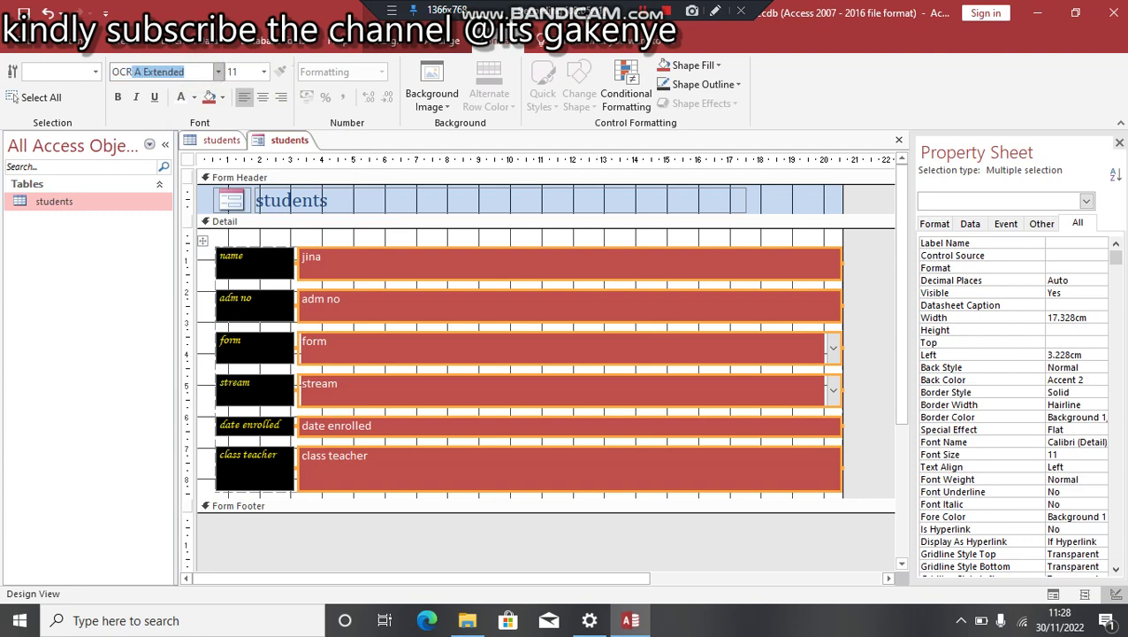
text(R)
key(Return)
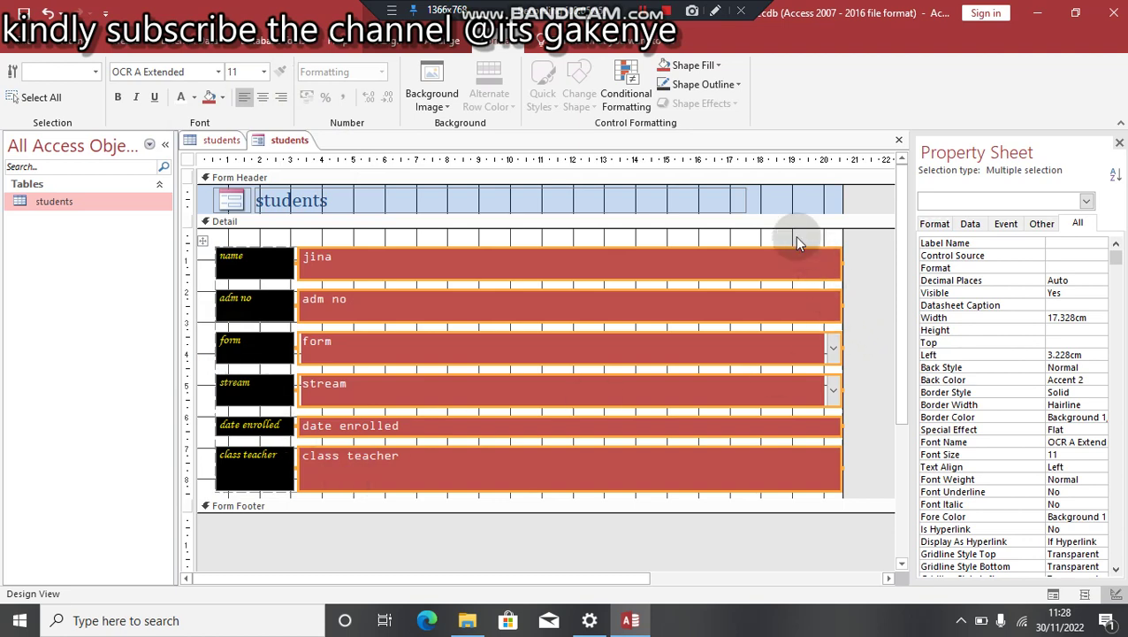
Replace the header title text with STUDENT DETAILS.
click(634, 196)
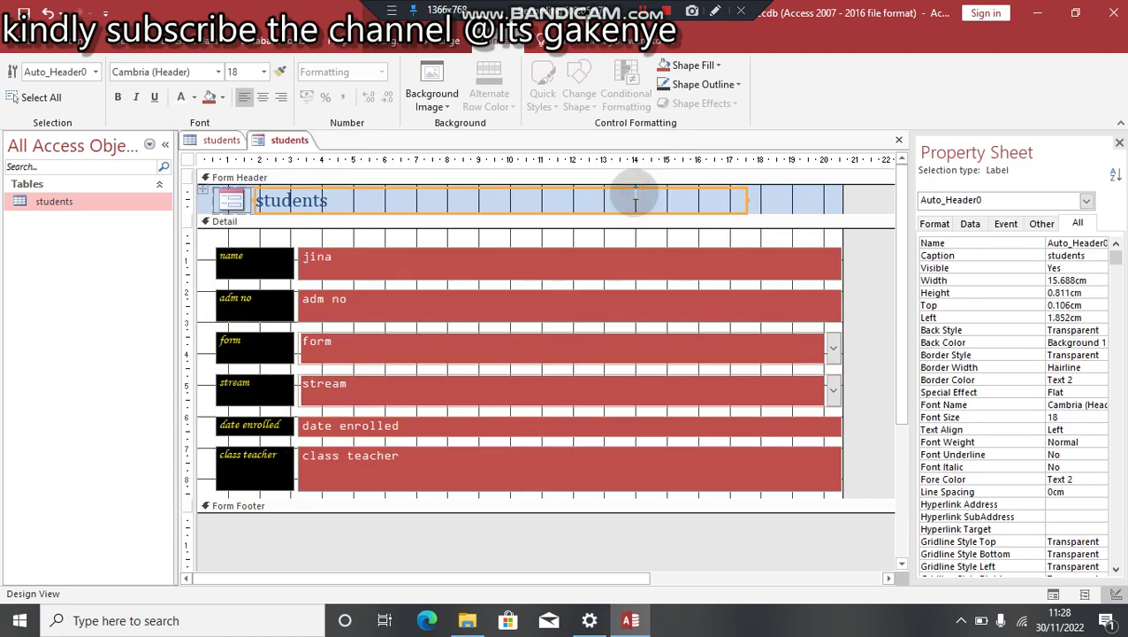
click(635, 197)
key(BackSpace)
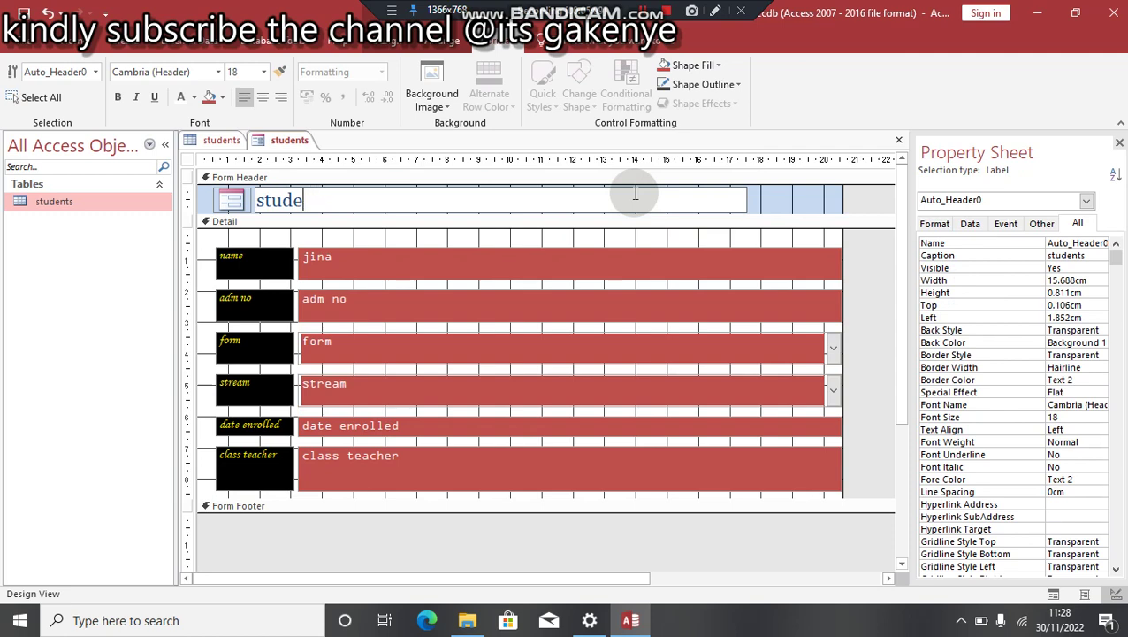
key(BackSpace)
key(BackSpace)
key(BackSpace)
key(BackSpace)
key(BackSpace)
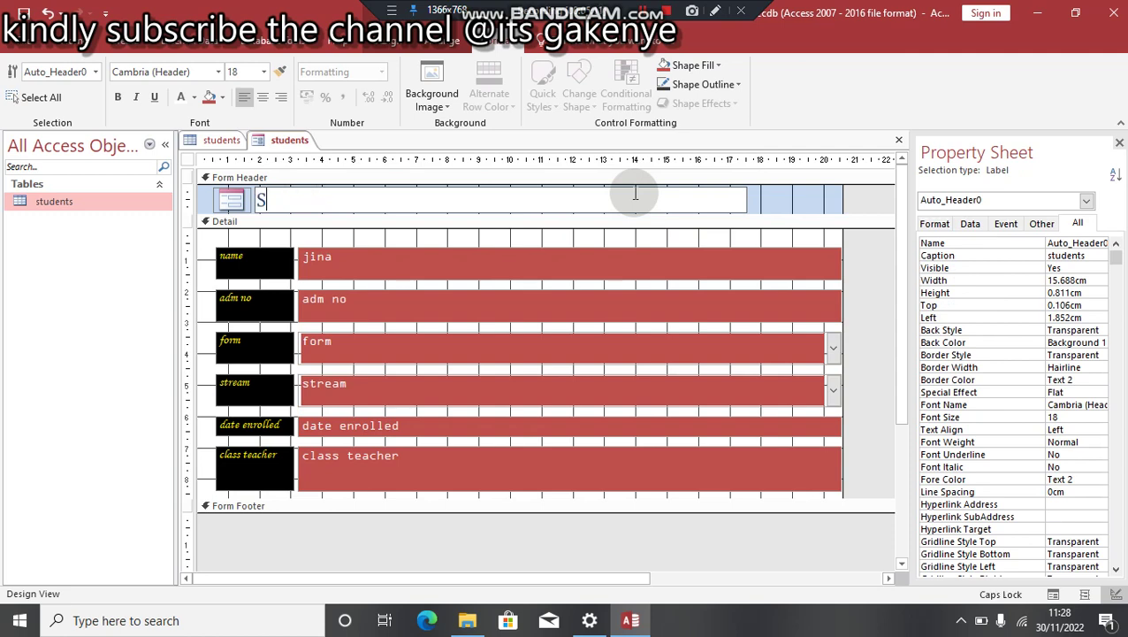
text(STUDEN)
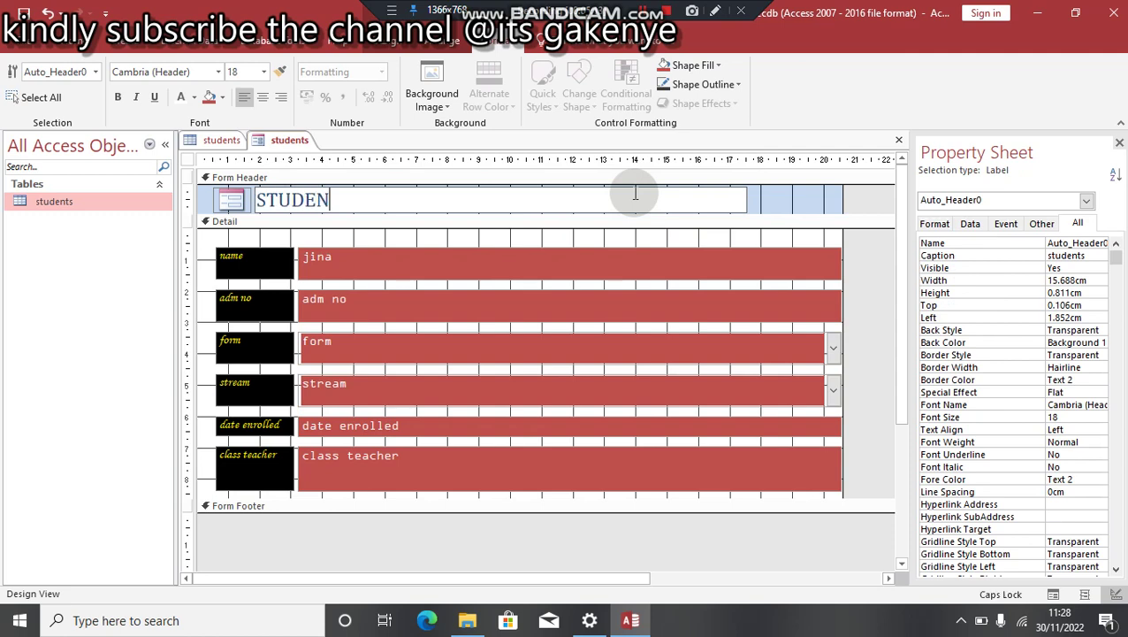
text(T DETAILS)
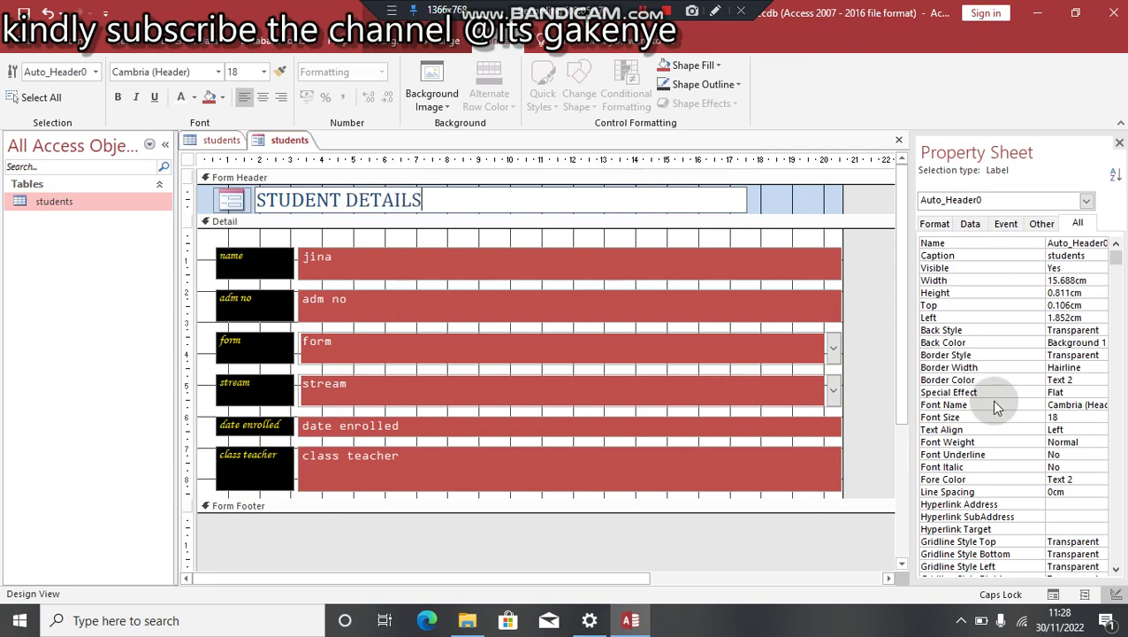
click(857, 334)
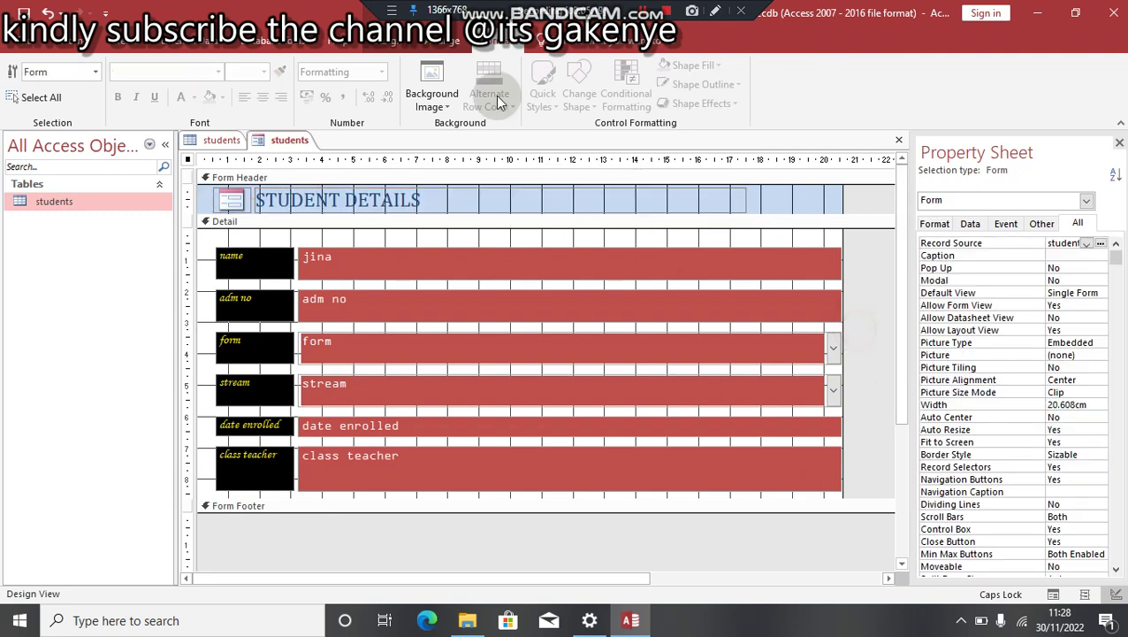
Set the header title to the Algerian font and centre it.
click(454, 207)
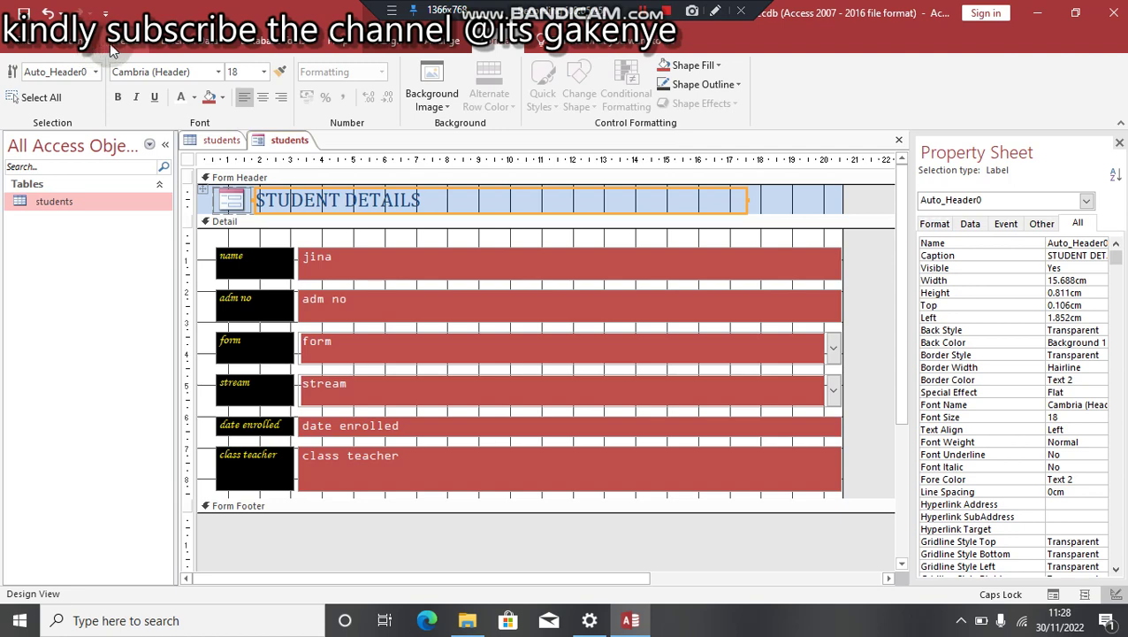
click(156, 71)
text(O)
key(Escape)
click(200, 71)
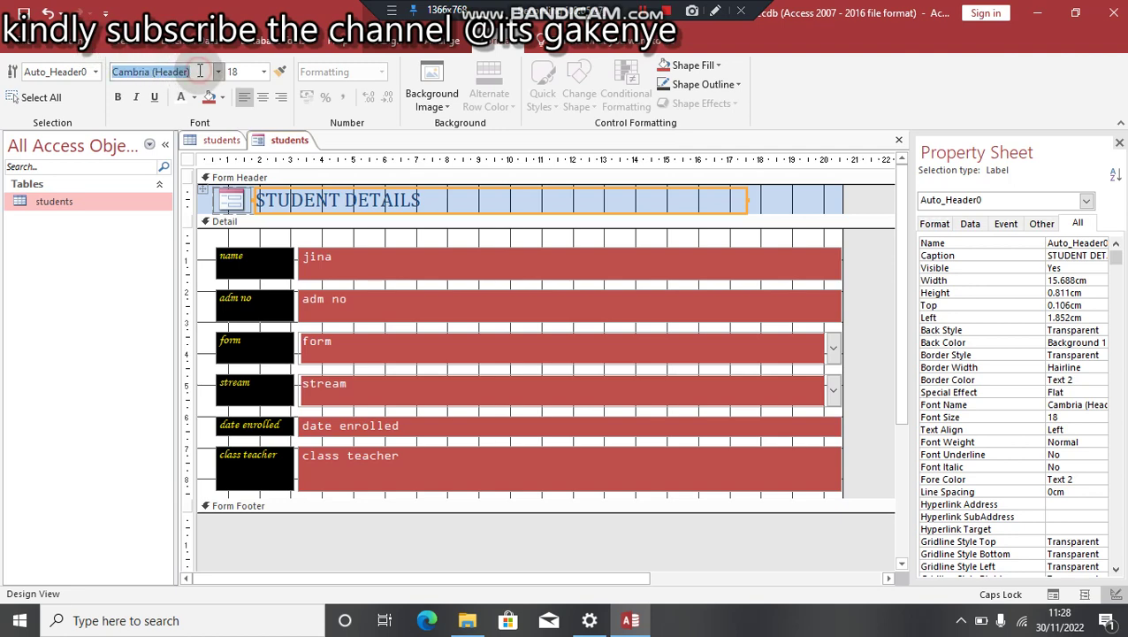
text(Algerian)
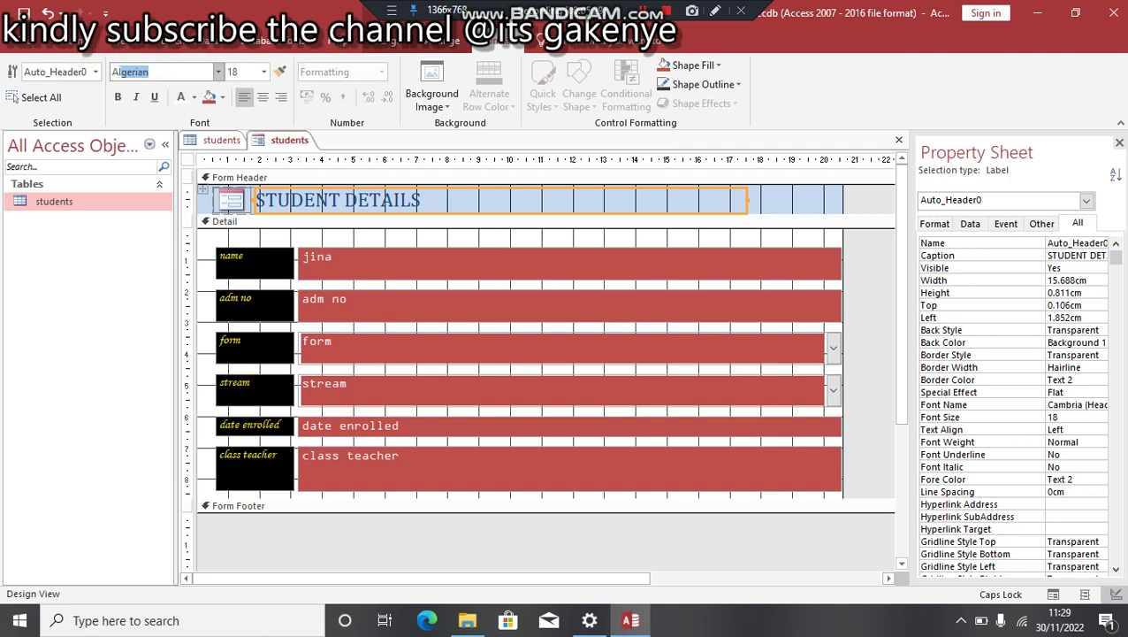
key(Return)
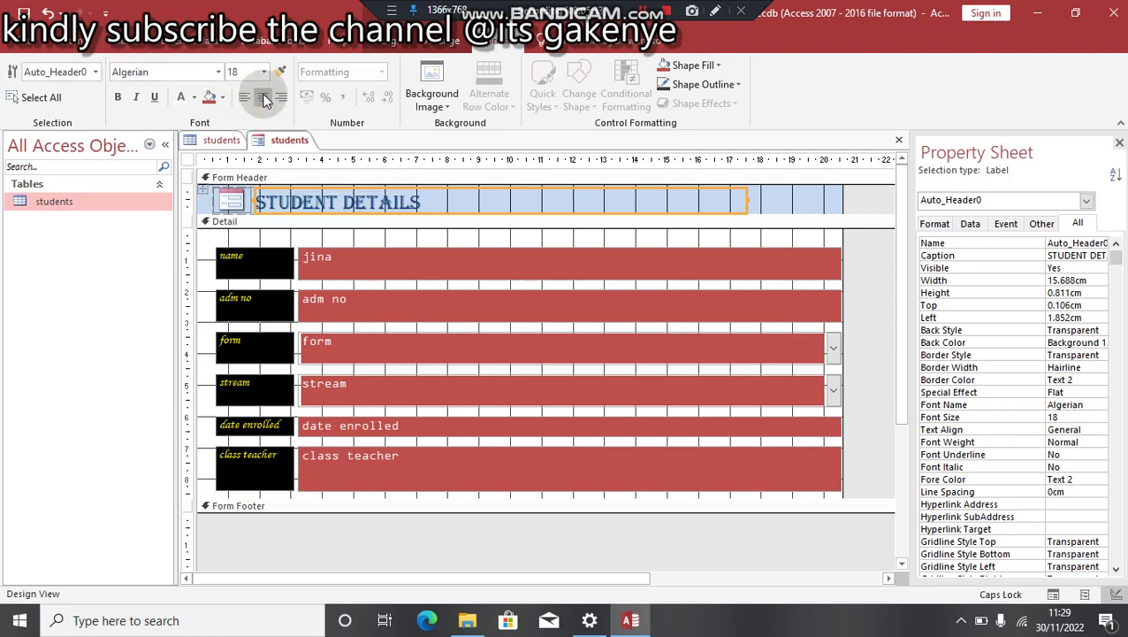
click(264, 98)
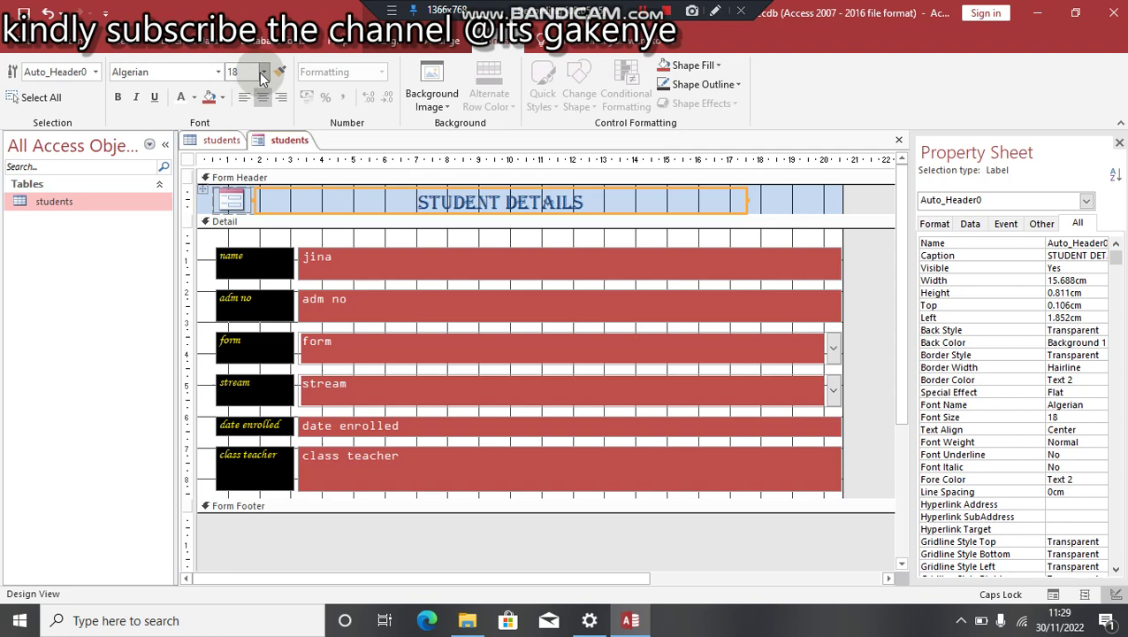
Give the header title black text on a dark purple background.
click(223, 99)
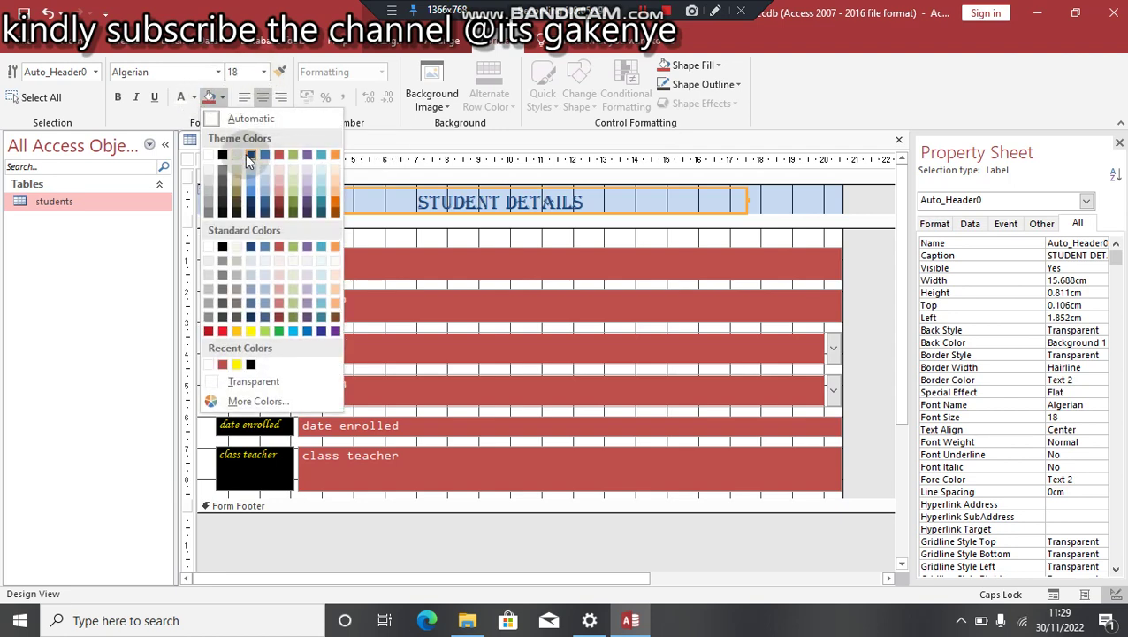
click(322, 179)
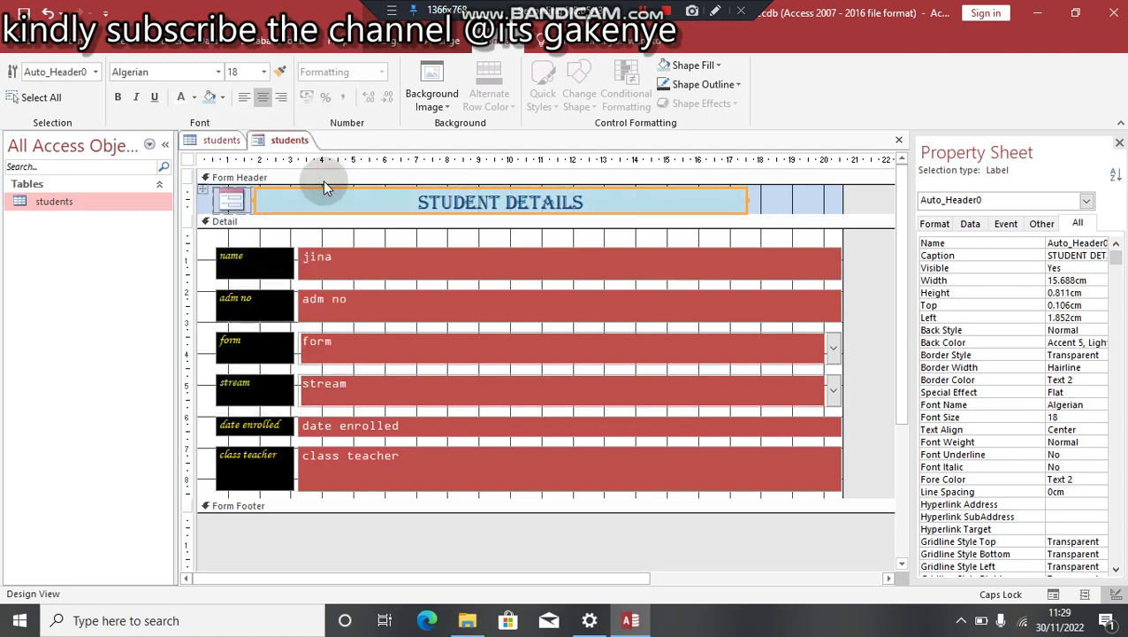
click(194, 97)
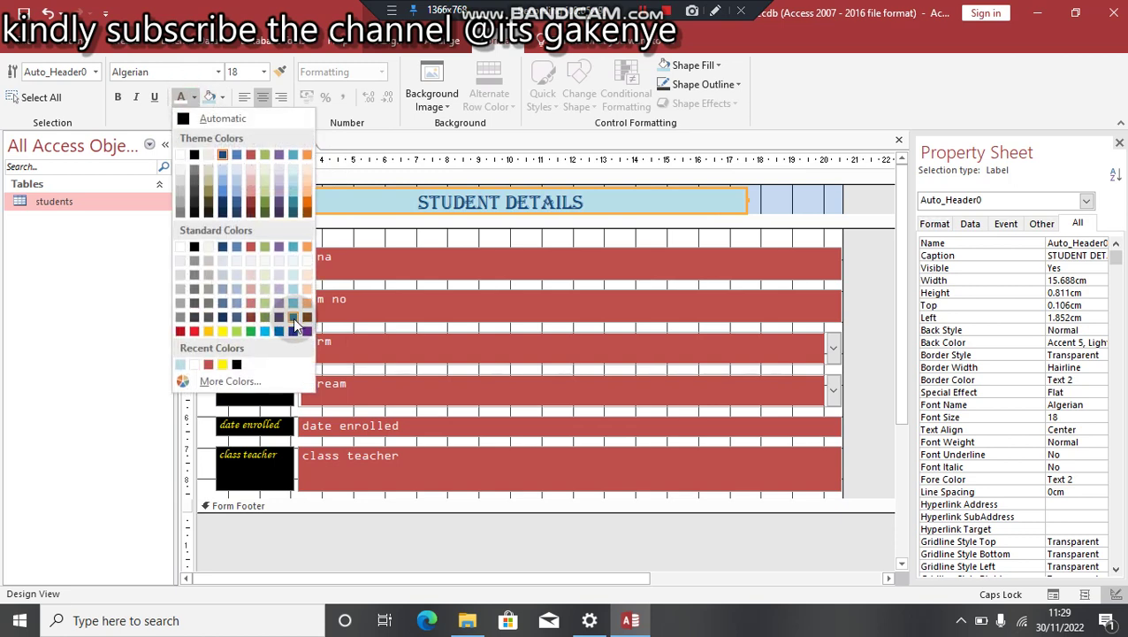
click(241, 363)
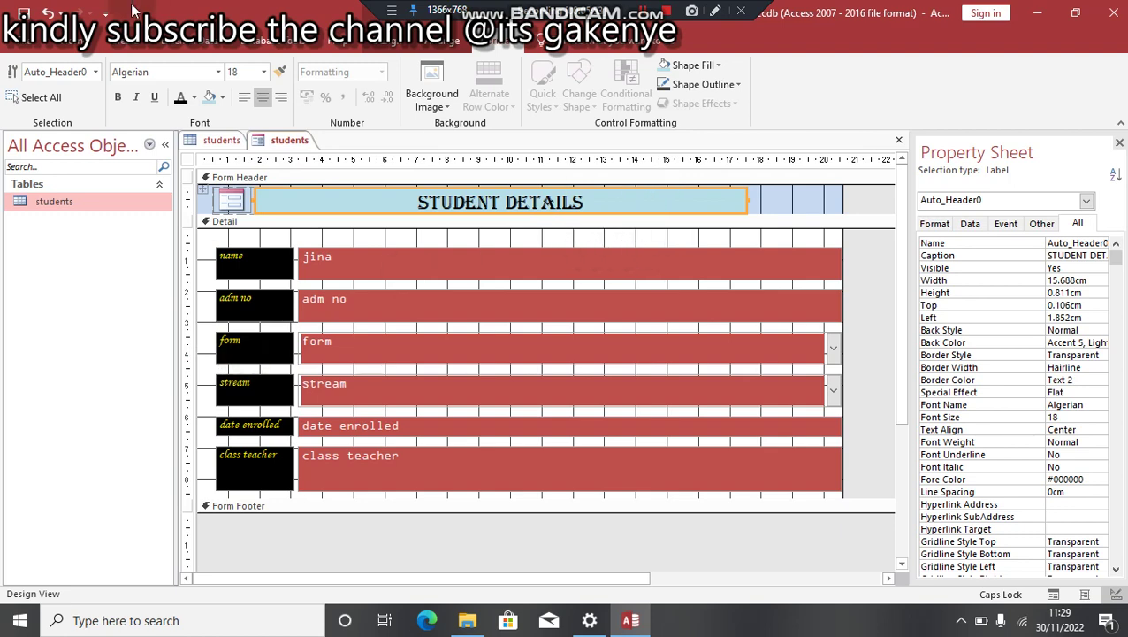
click(223, 100)
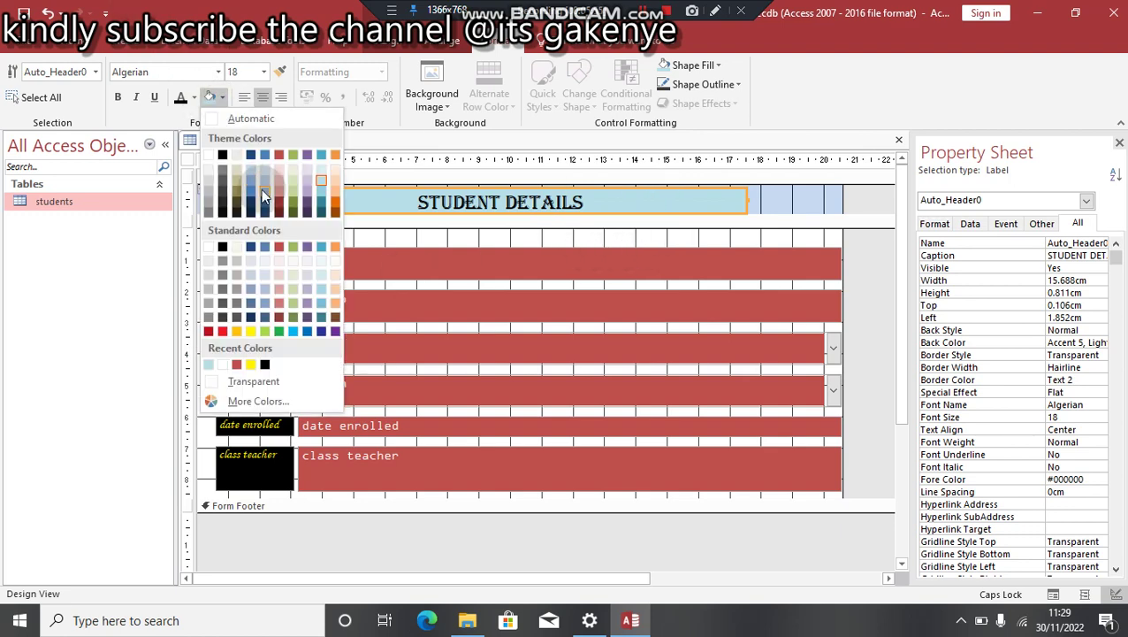
click(308, 206)
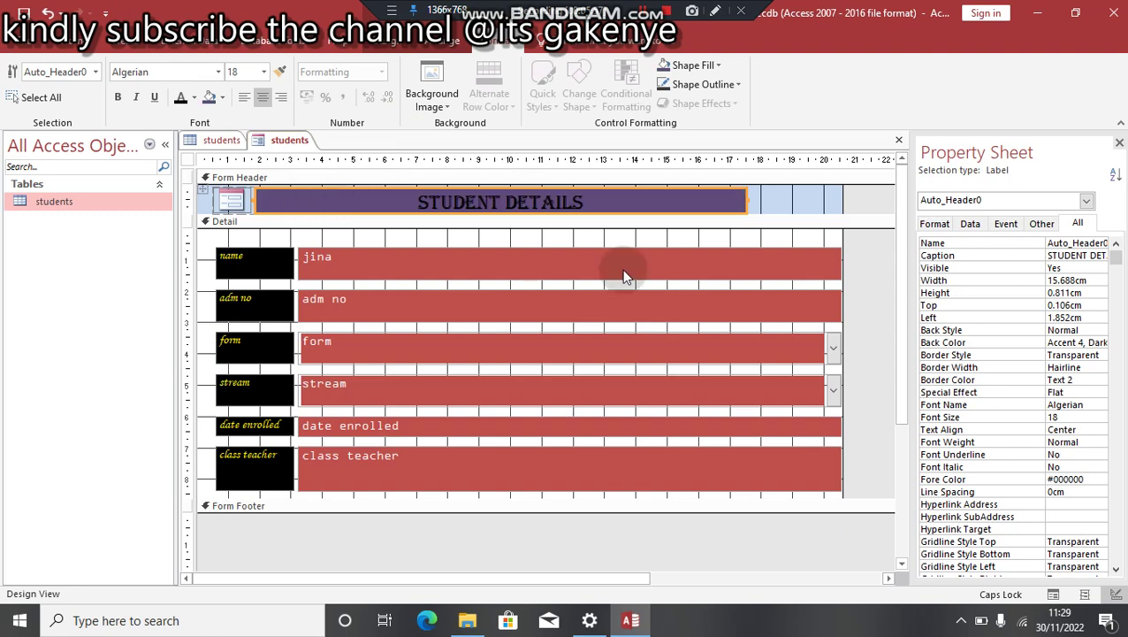
click(891, 301)
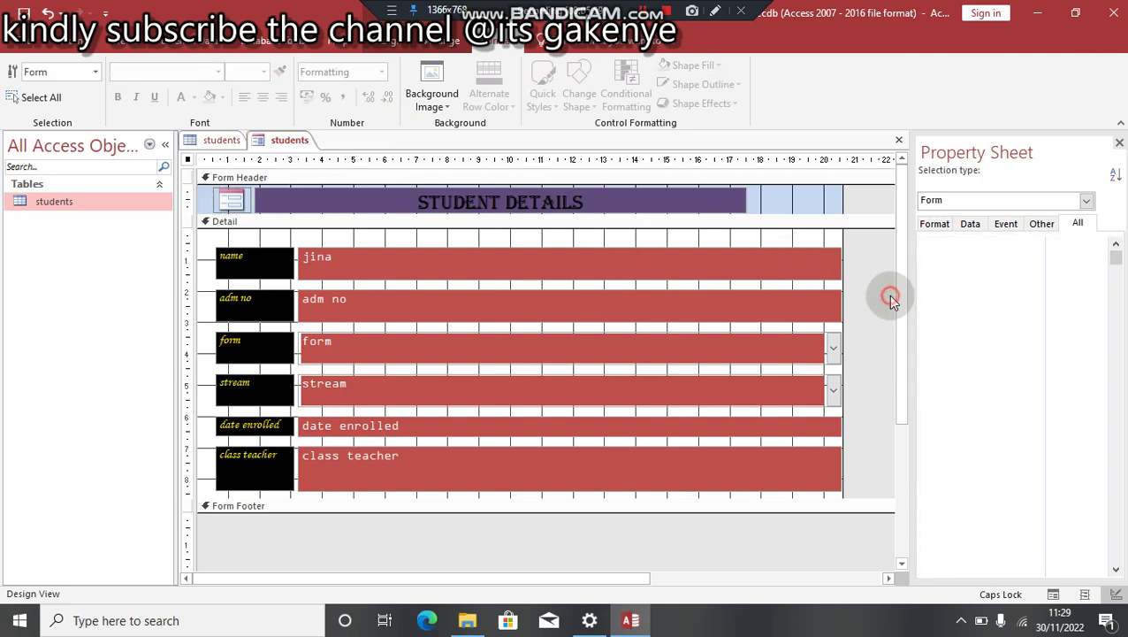
Select the whole Form in the Property Sheet and start its Picture property builder.
click(753, 244)
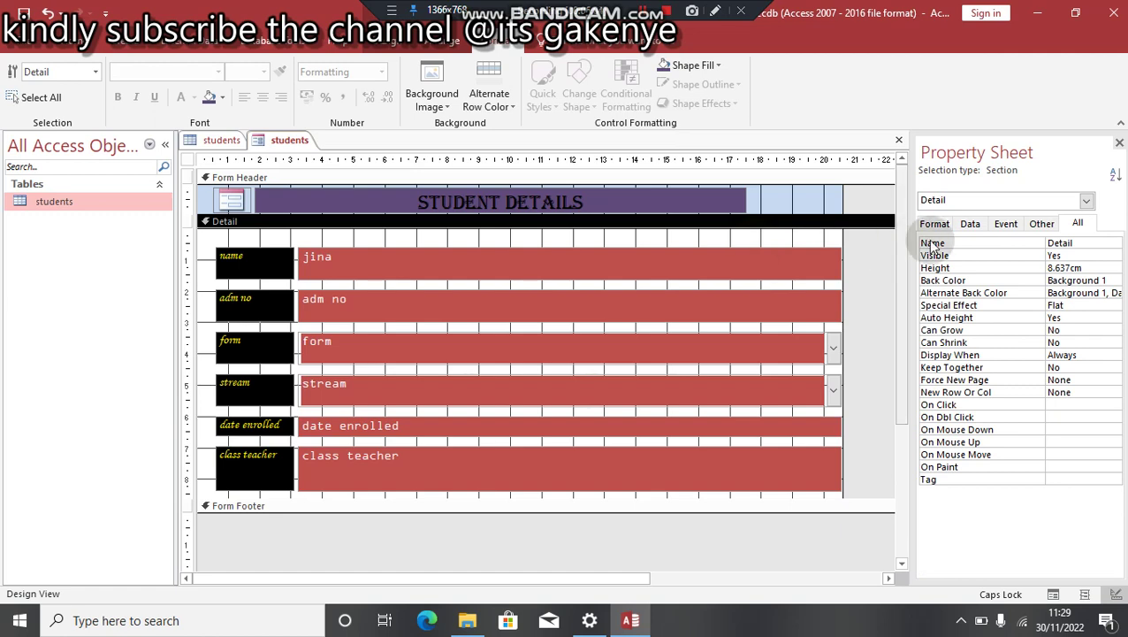
click(1087, 202)
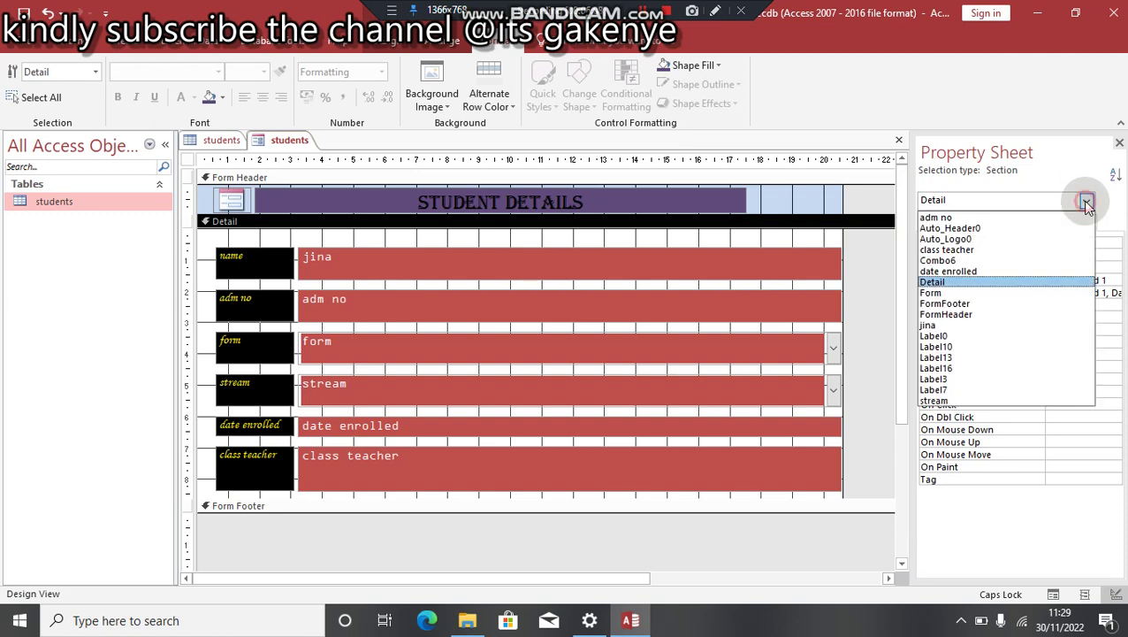
click(949, 294)
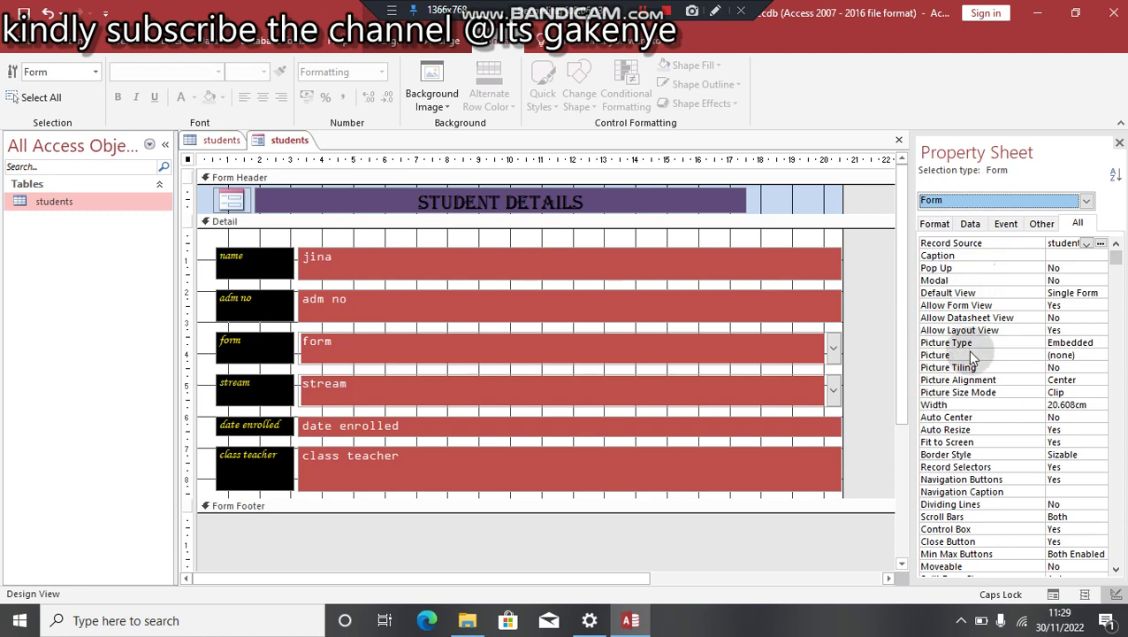
click(1090, 350)
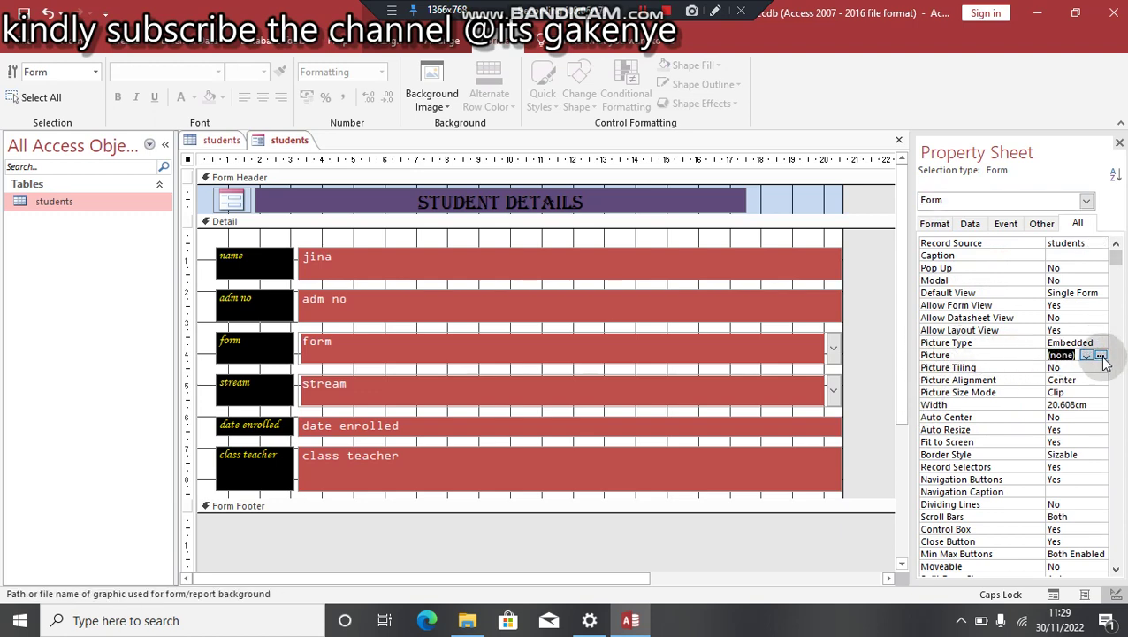
click(1101, 356)
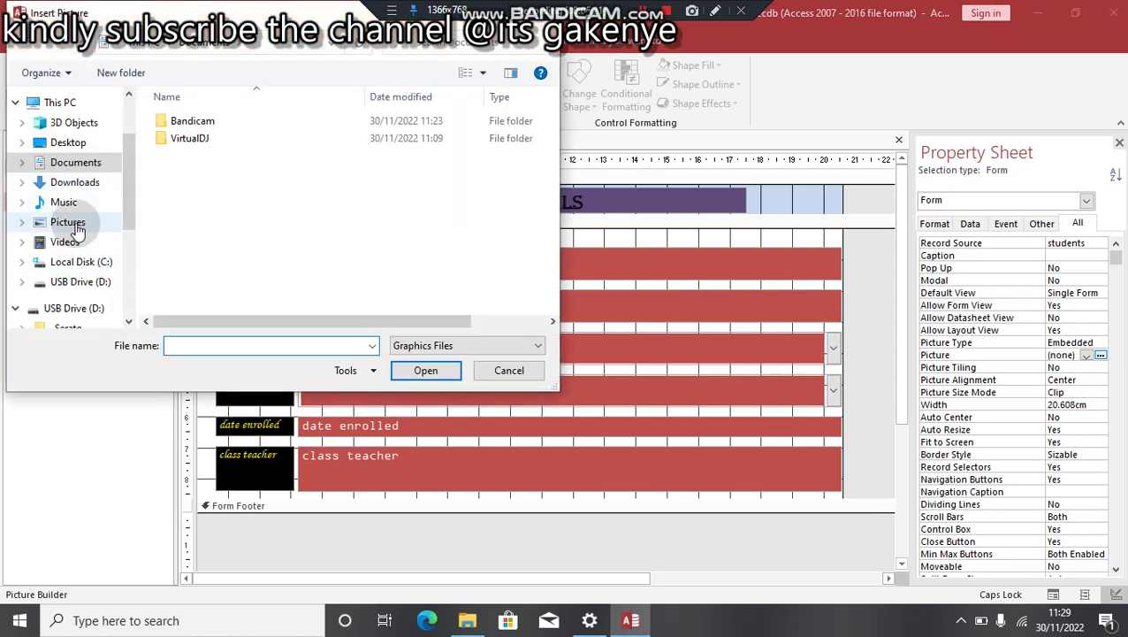
Choose the 'download' image from Downloads, using All Files, as the background picture.
click(71, 222)
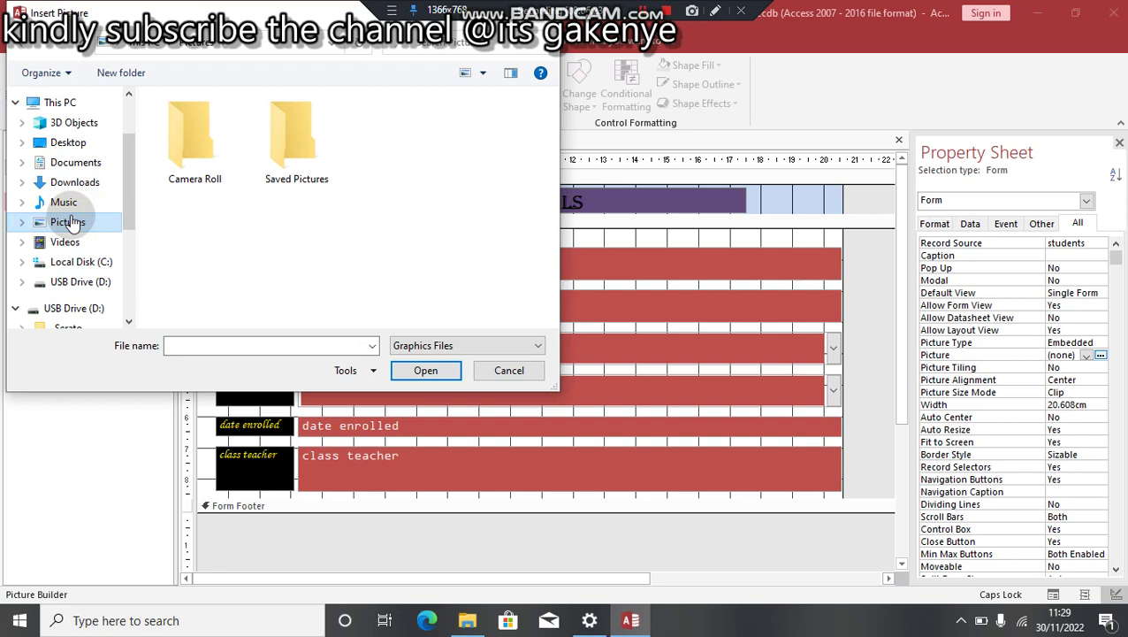
double_click(97, 223)
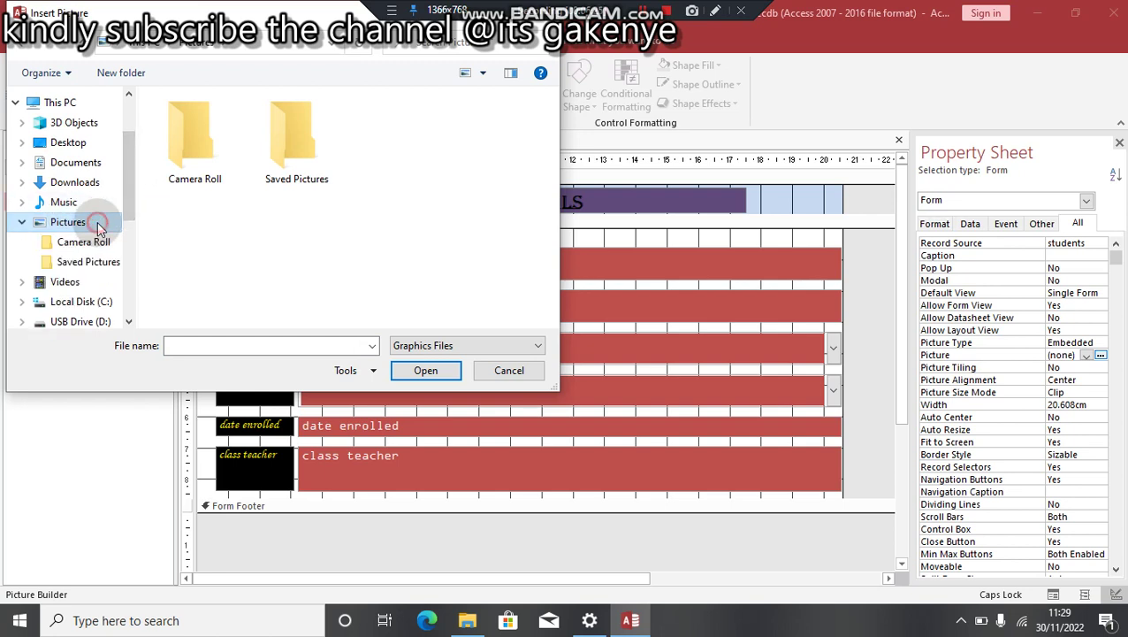
click(89, 183)
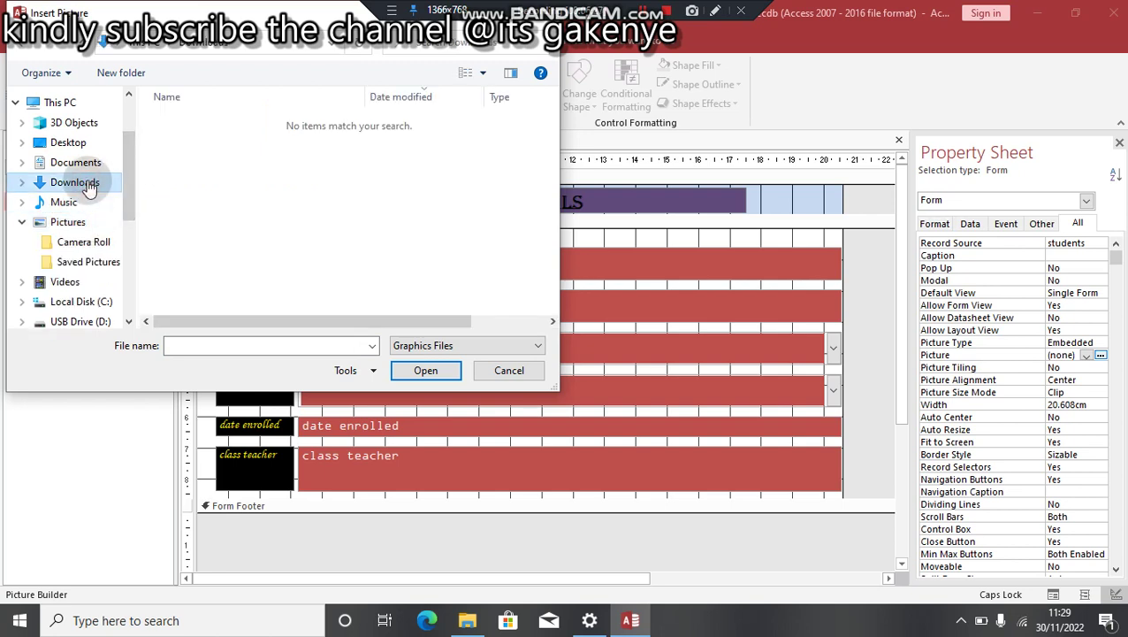
click(538, 346)
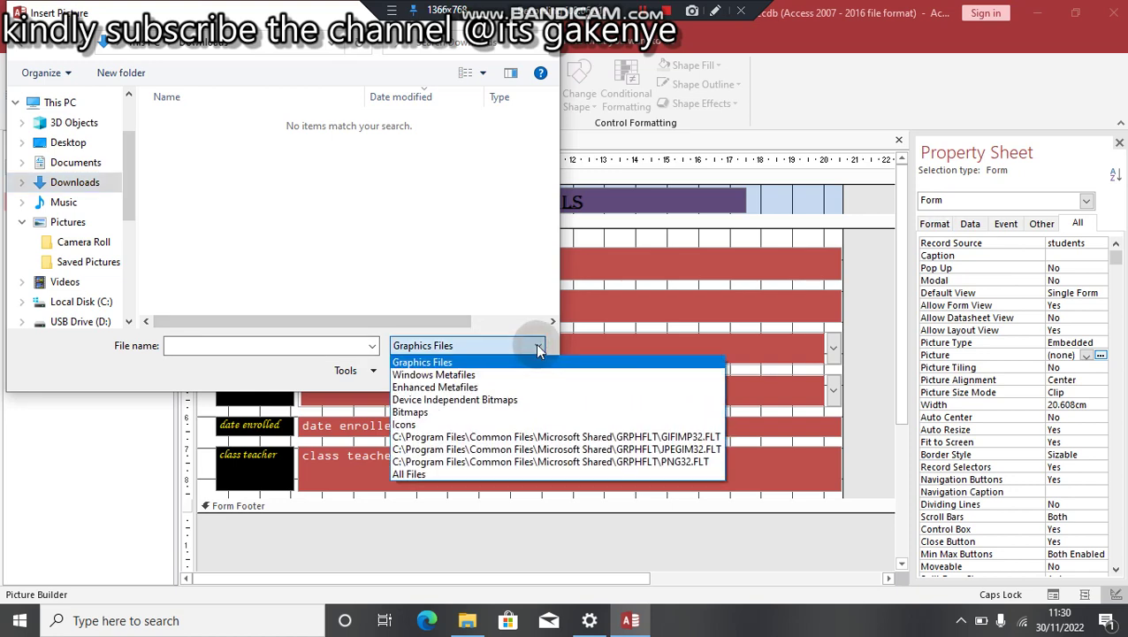
click(414, 475)
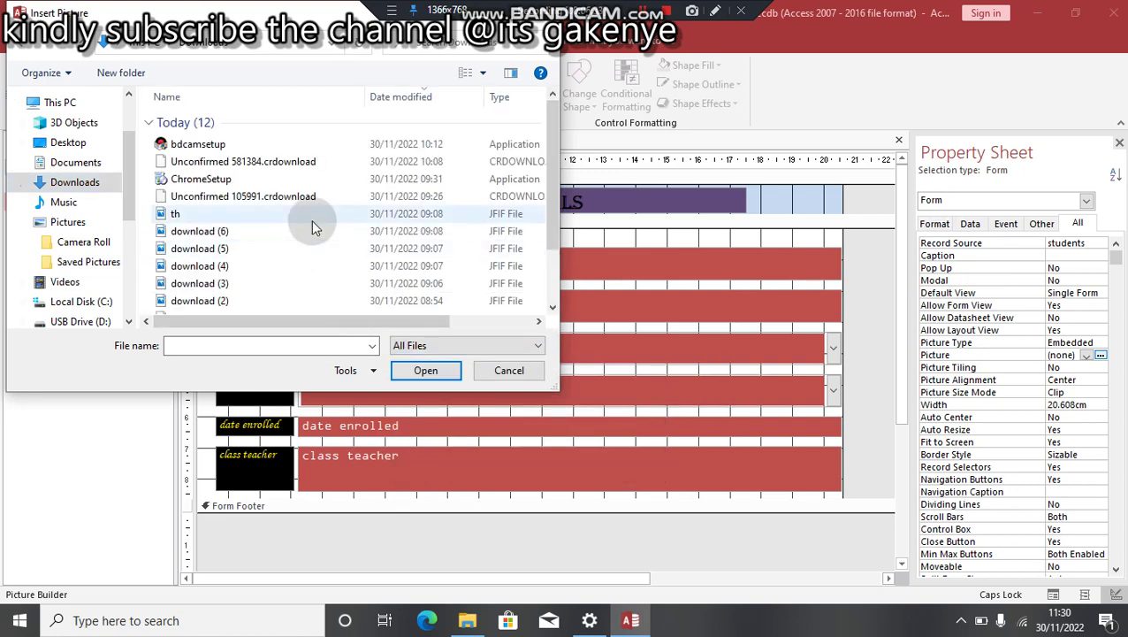
drag(555, 159, 554, 207)
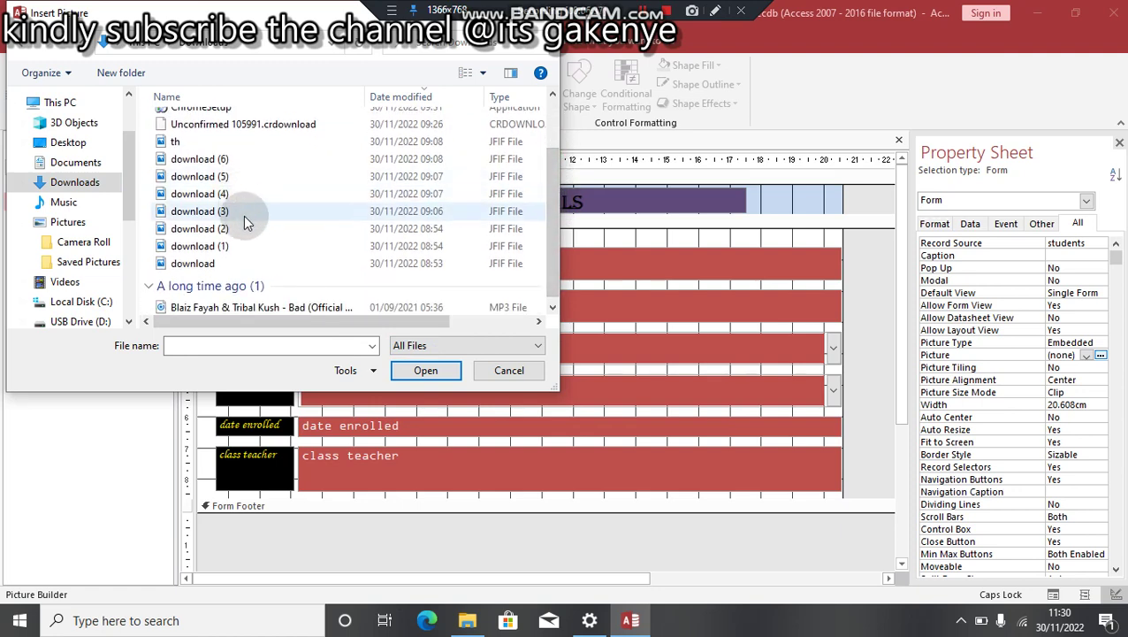
double_click(270, 263)
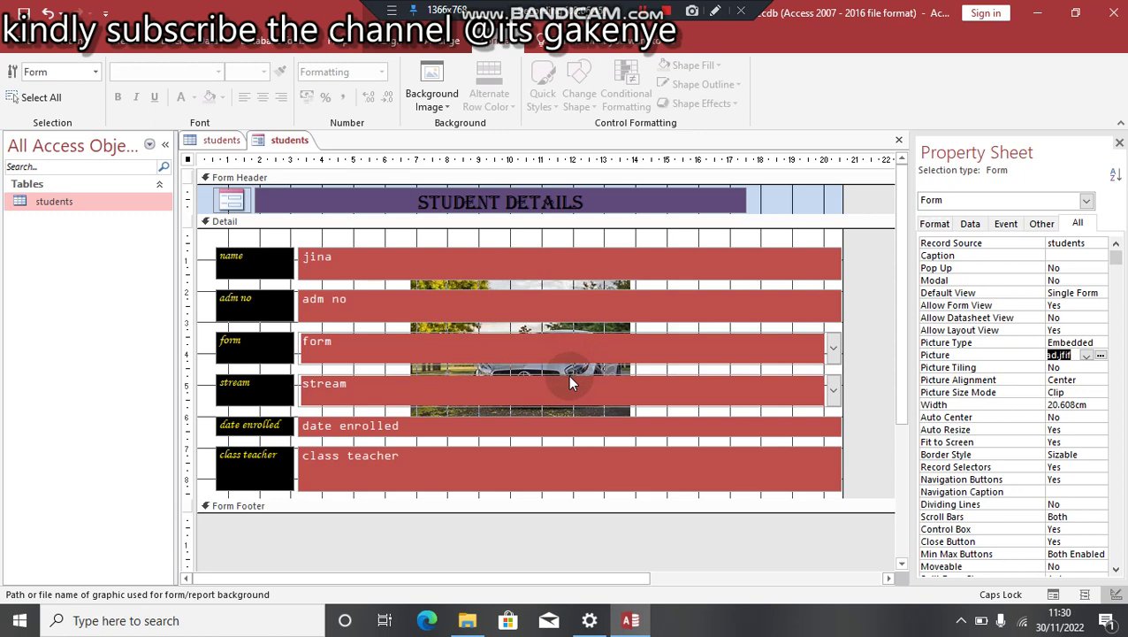
Set Picture Tiling to Yes and drag the Form Footer down to enlarge the Detail section.
click(1095, 367)
click(1102, 370)
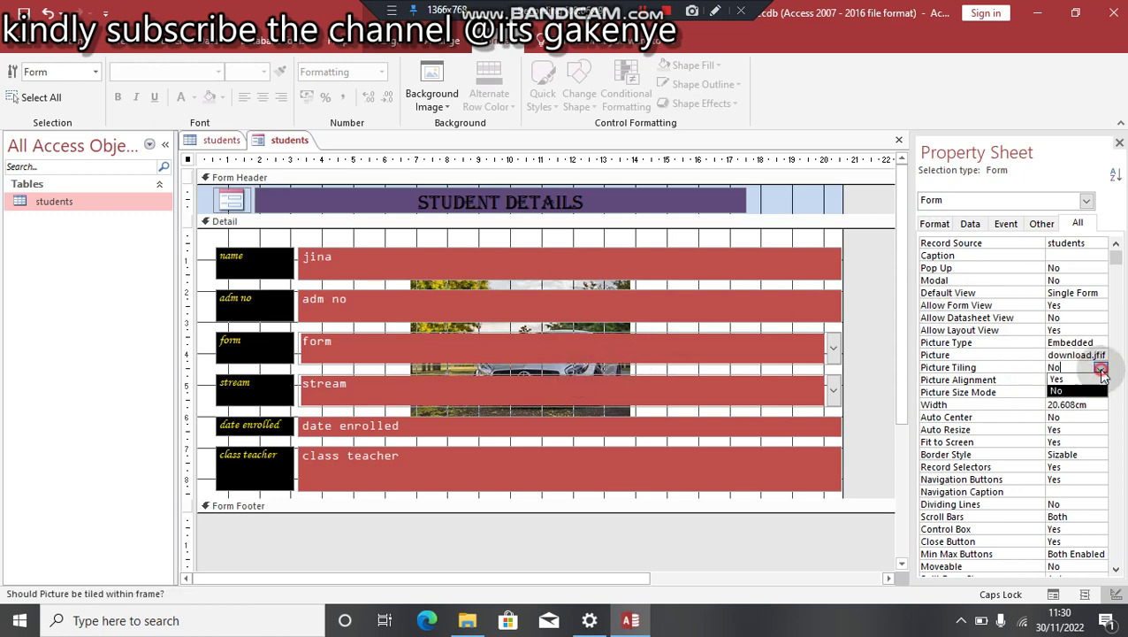
click(1090, 384)
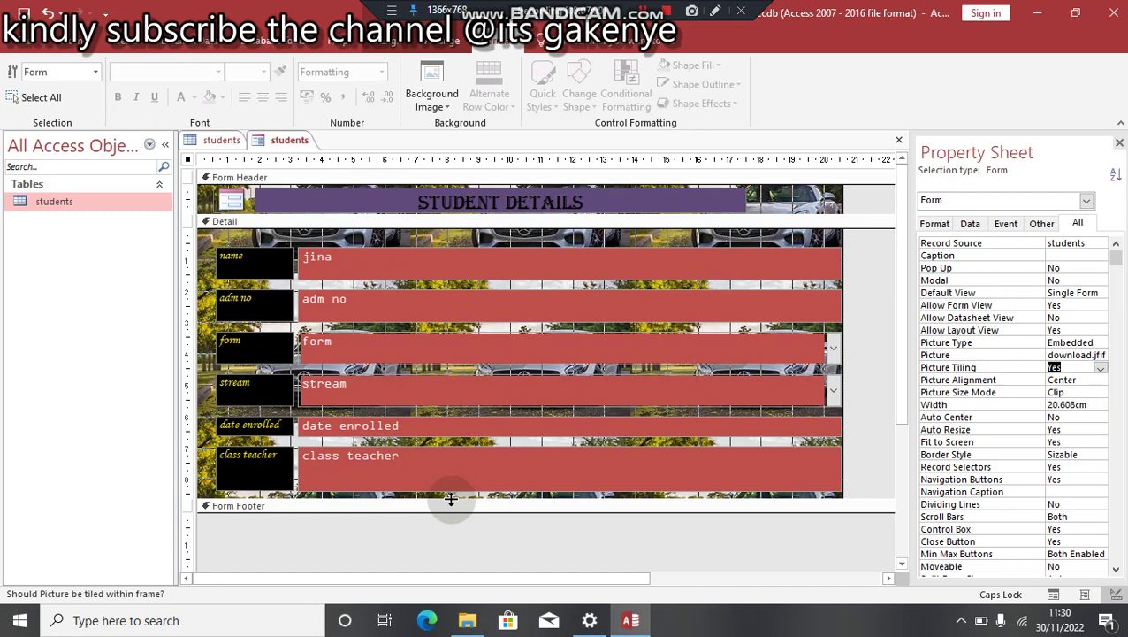
drag(450, 499, 451, 551)
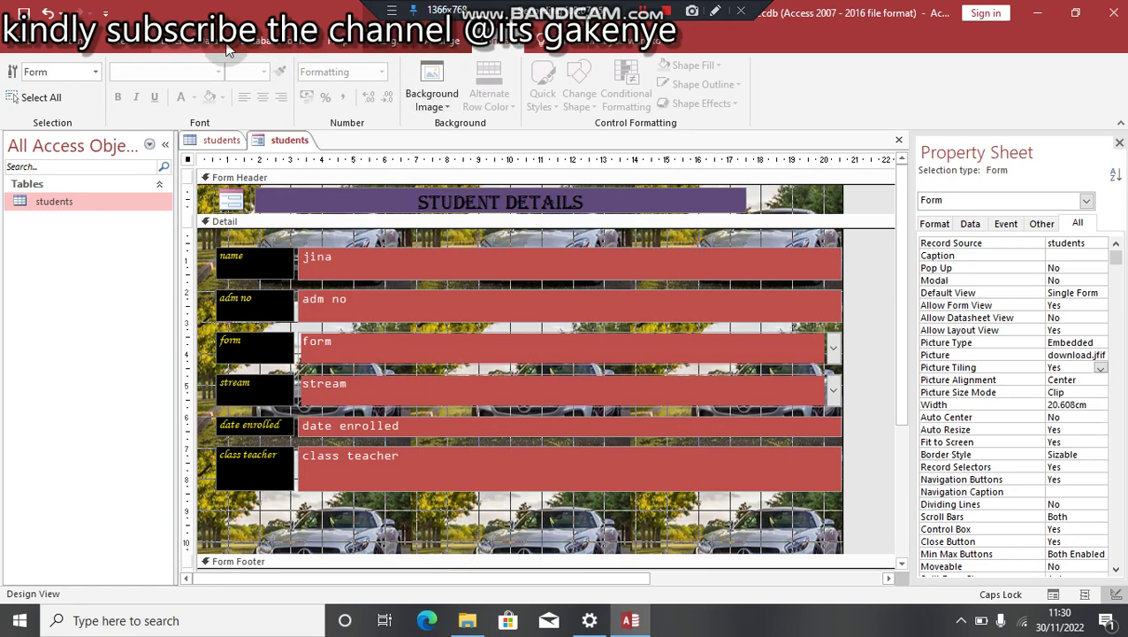
Draw an Add Record button below the class teacher field using the Add New Record action.
click(372, 47)
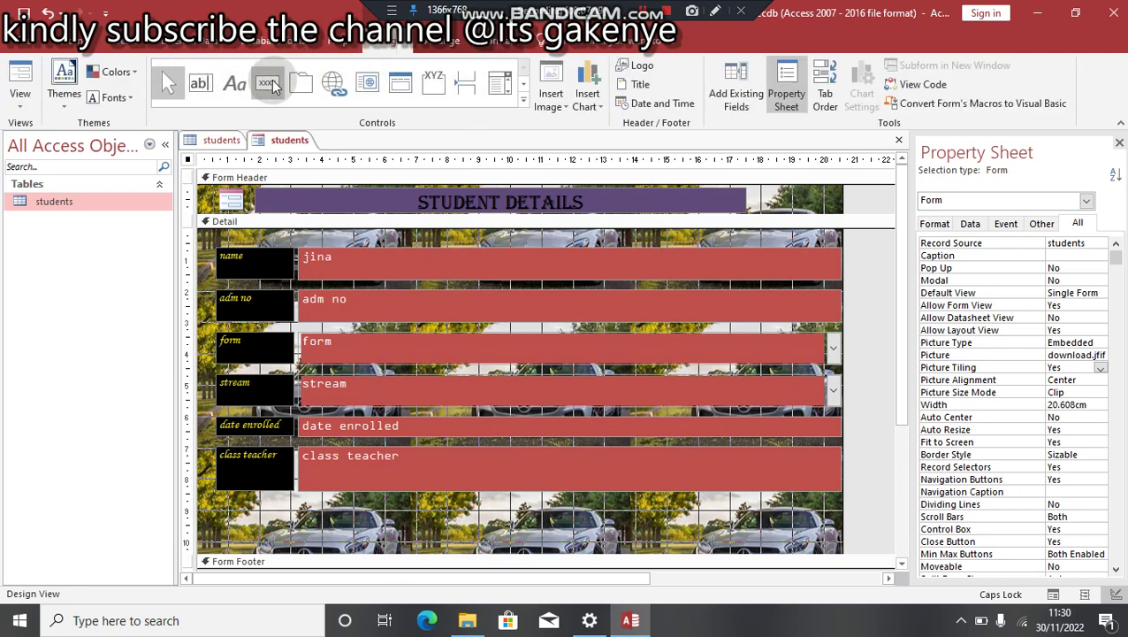
click(270, 82)
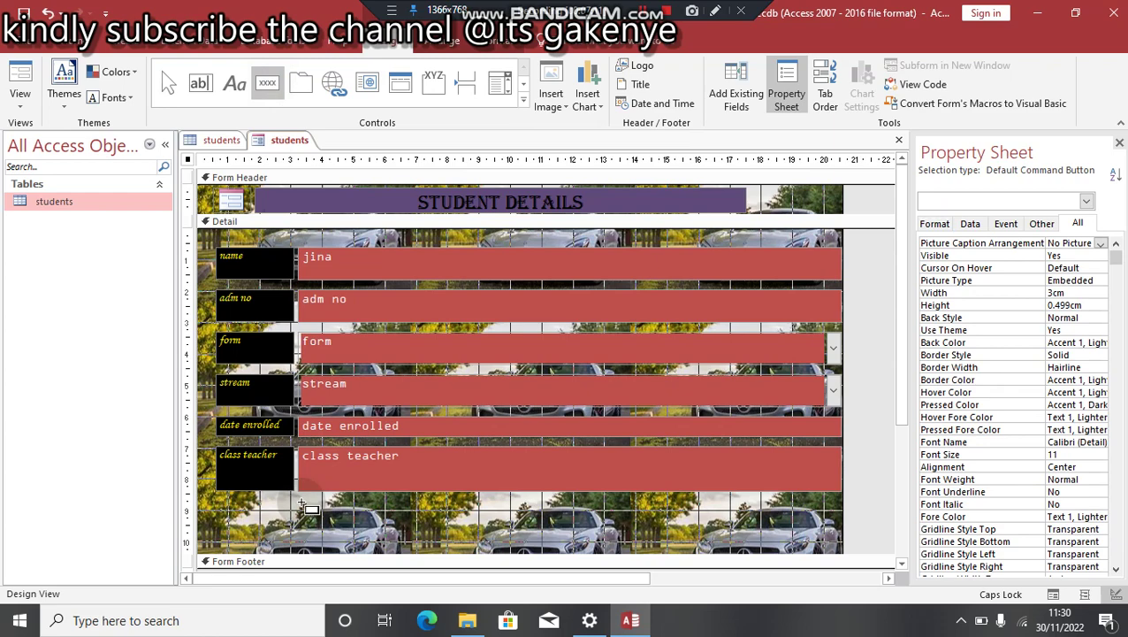
drag(220, 511, 306, 530)
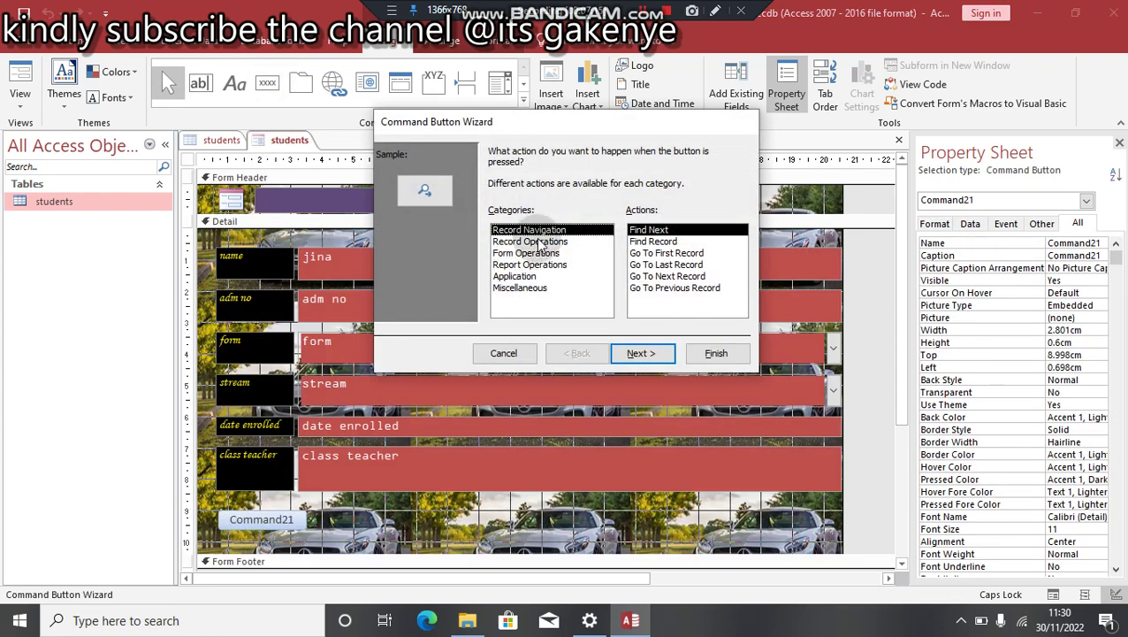
click(539, 243)
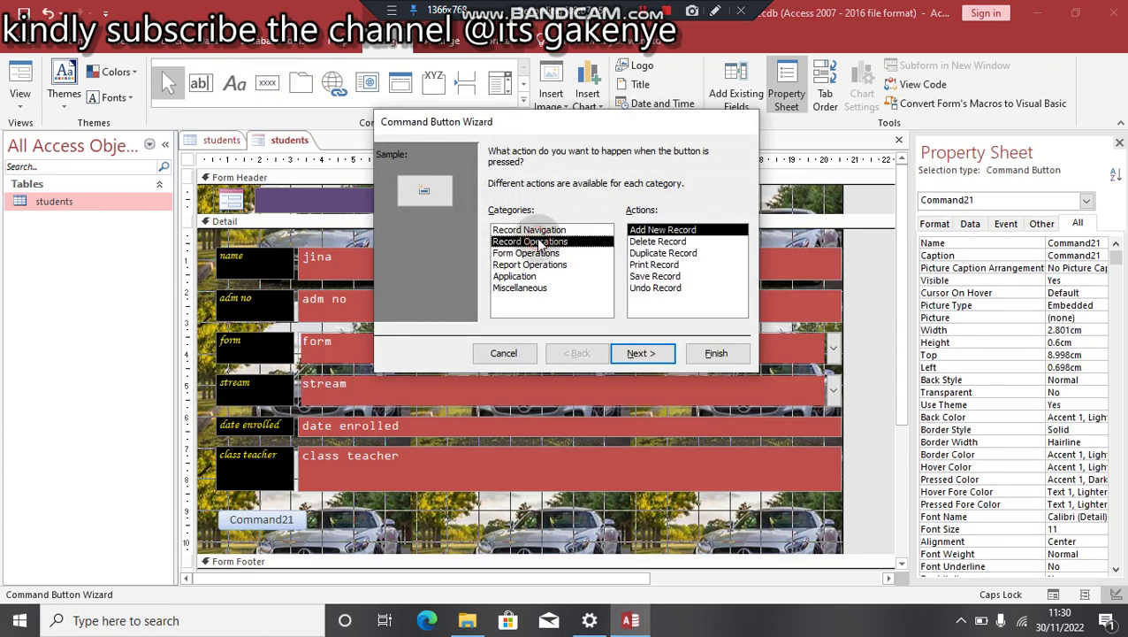
double_click(663, 231)
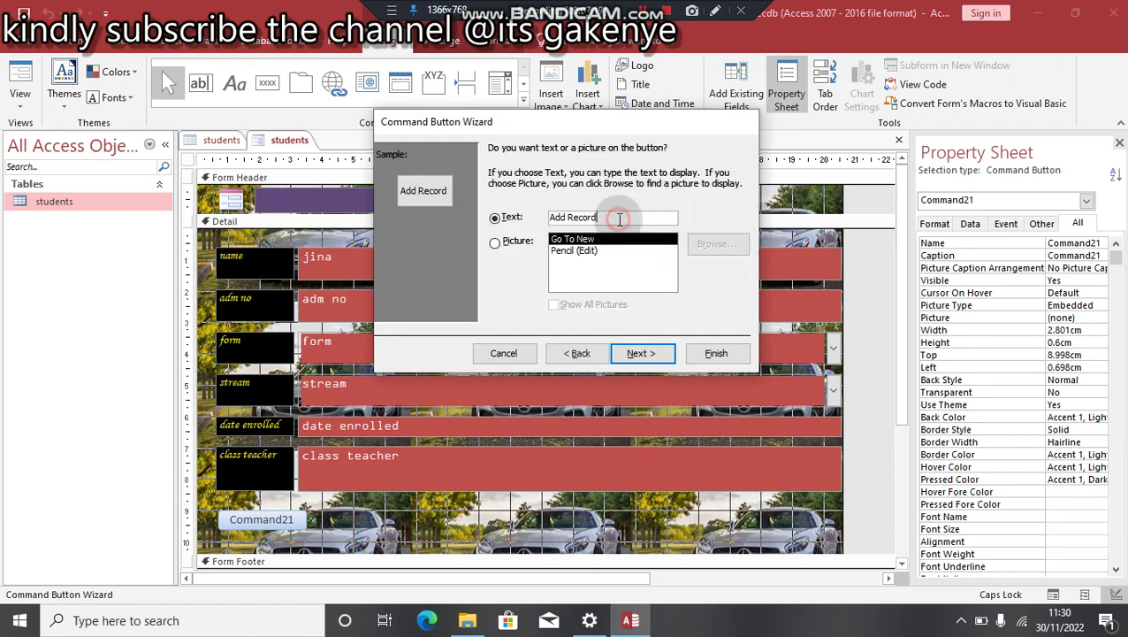
click(716, 352)
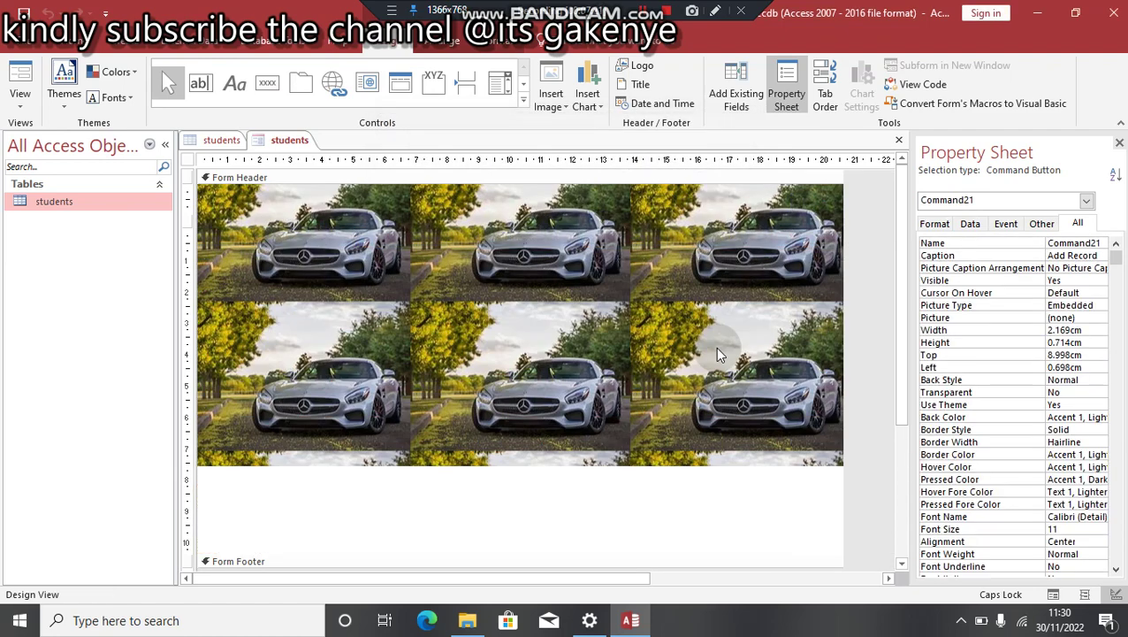
Draw a Save Record button beside it with a Save Record text caption.
click(268, 83)
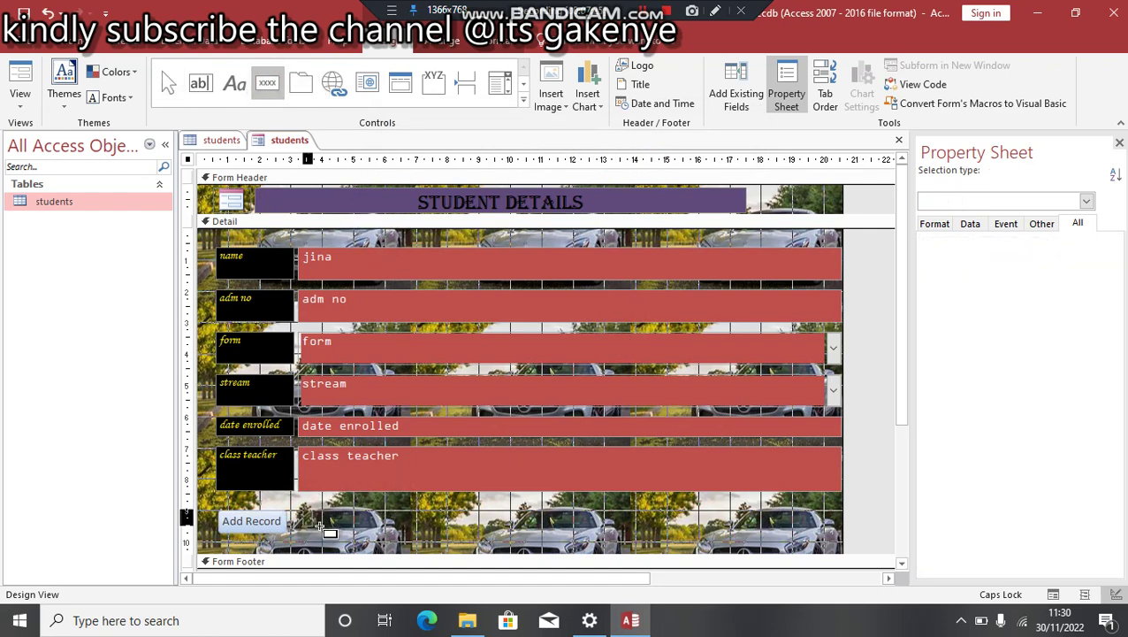
drag(307, 517, 394, 528)
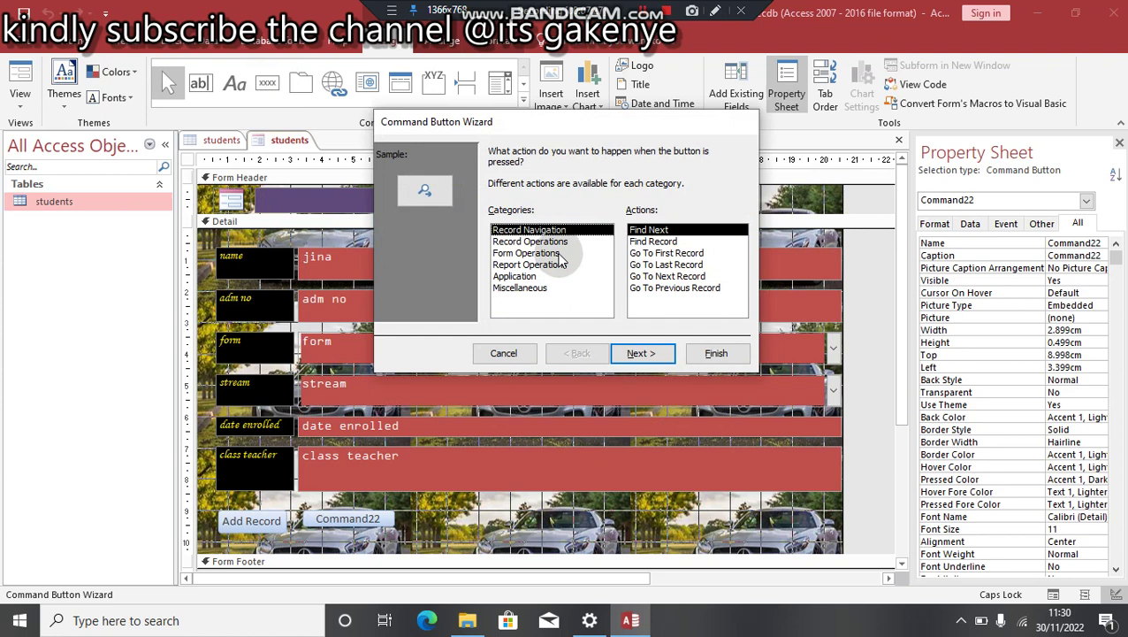
click(531, 241)
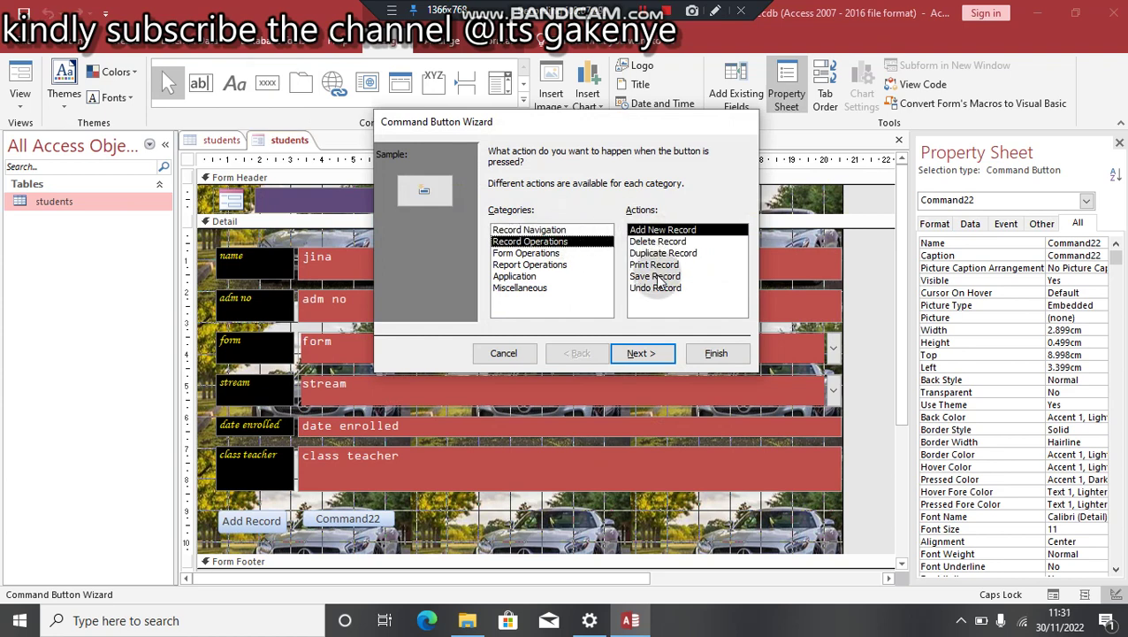
click(557, 232)
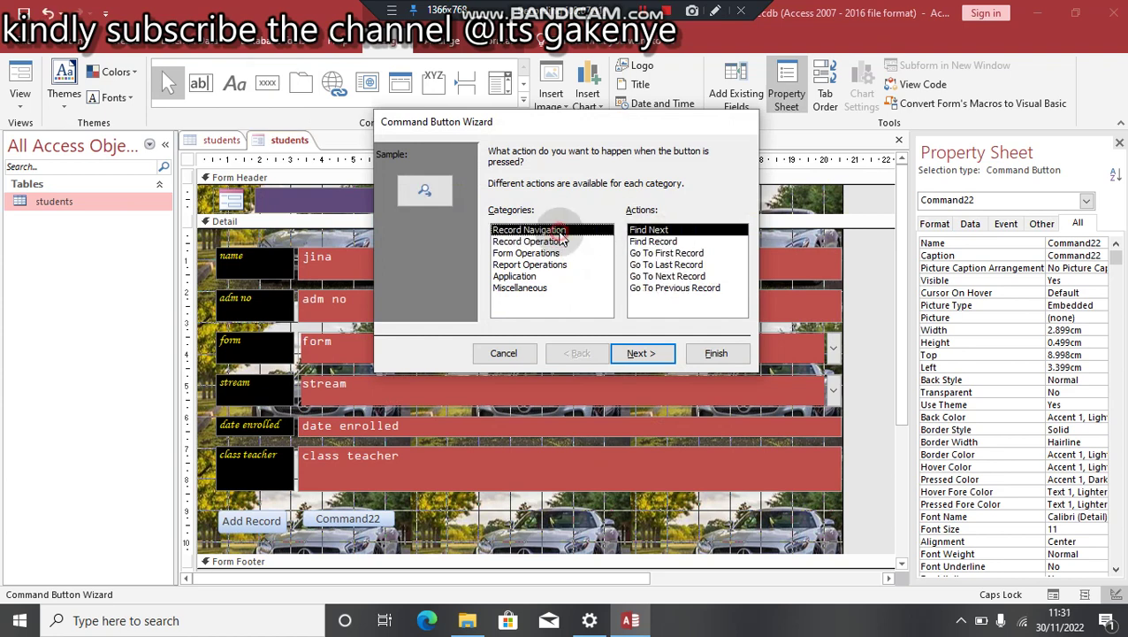
click(552, 241)
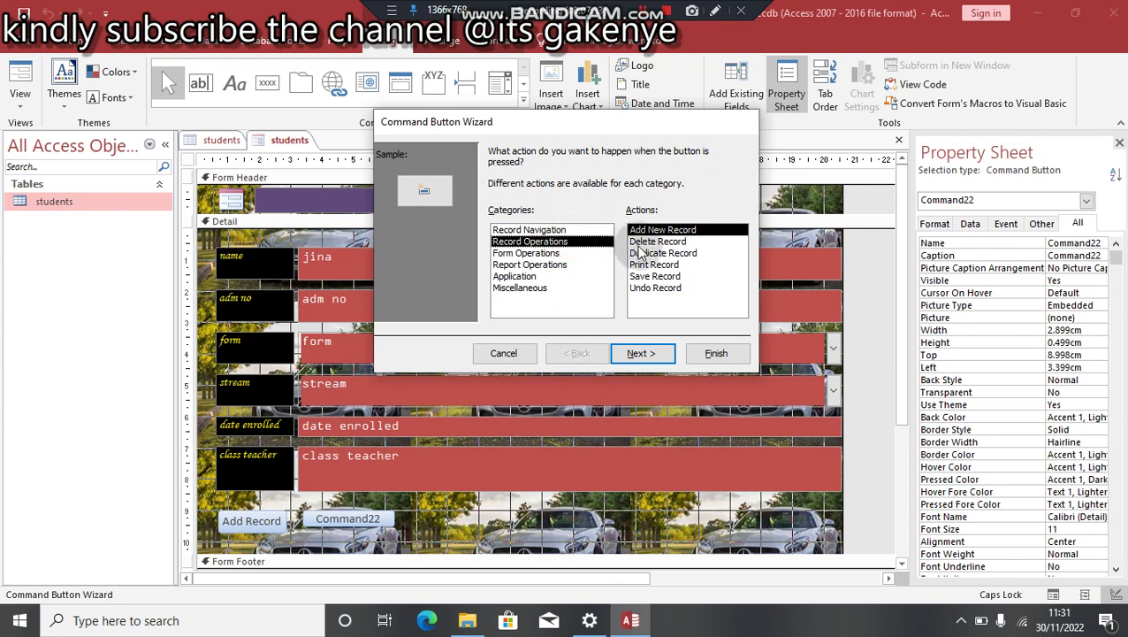
double_click(655, 277)
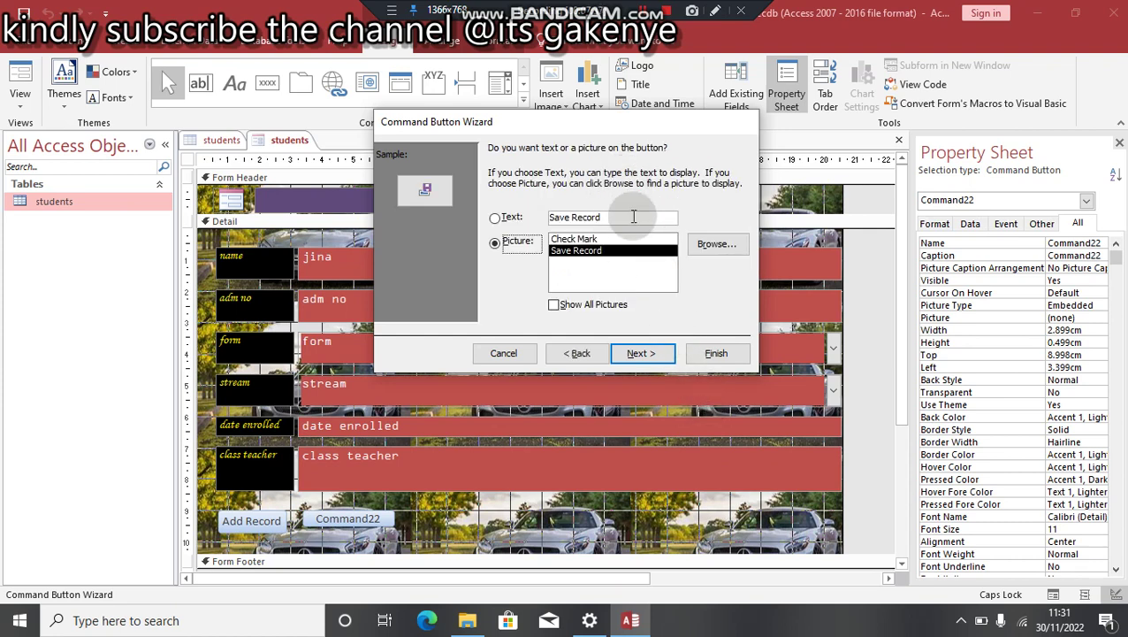
click(634, 216)
click(718, 352)
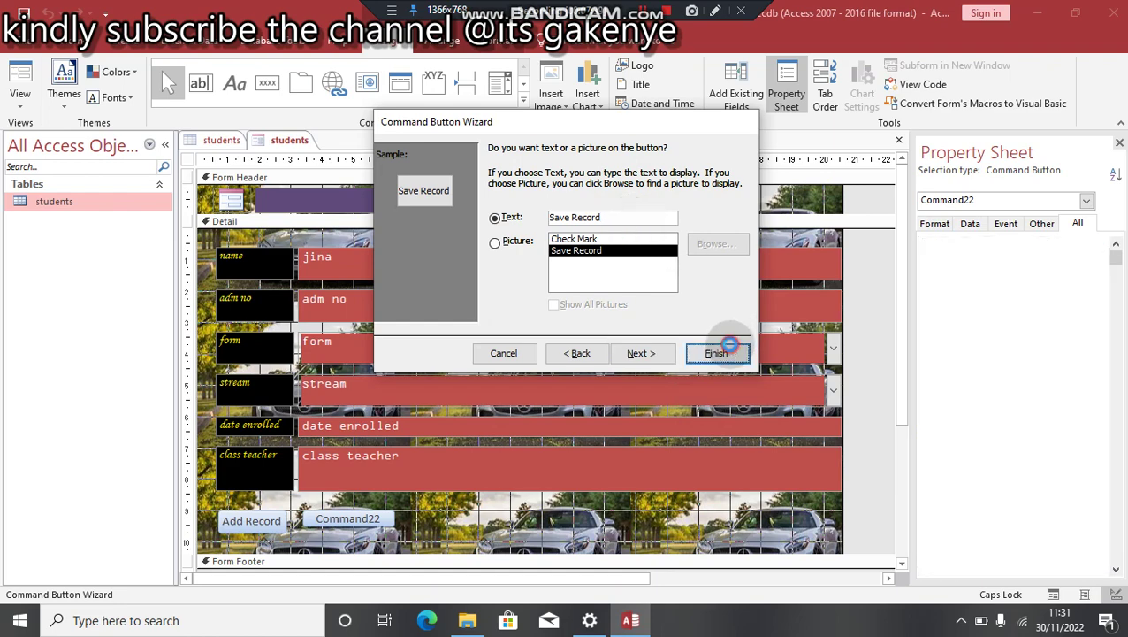
Add a Delete Record button with a text caption, then select all three buttons.
click(267, 83)
drag(398, 512, 513, 535)
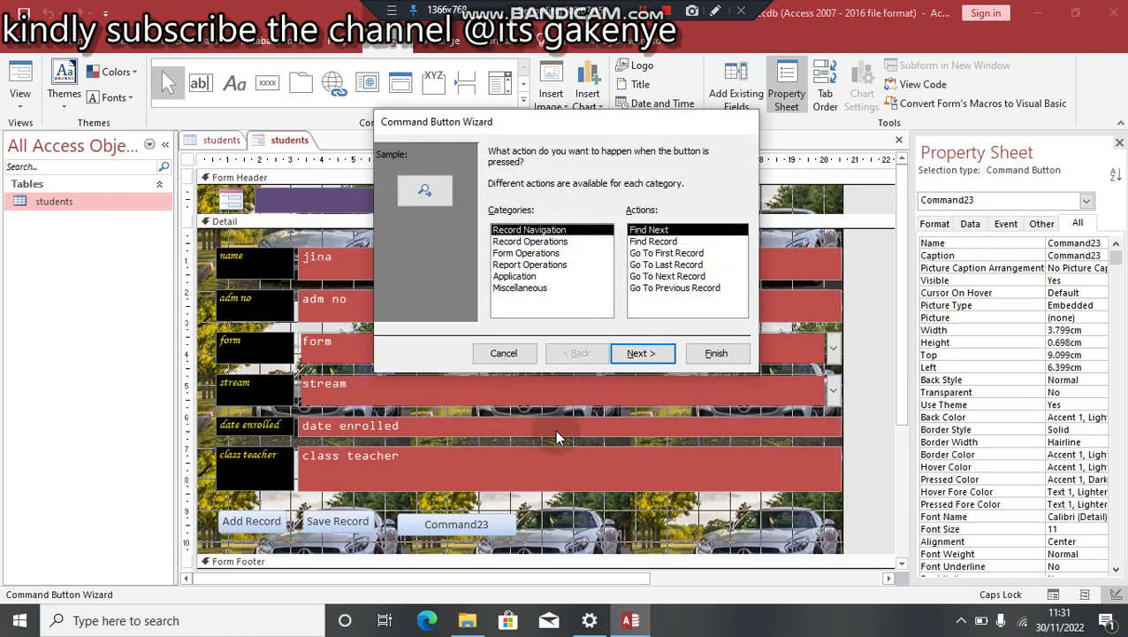
click(531, 242)
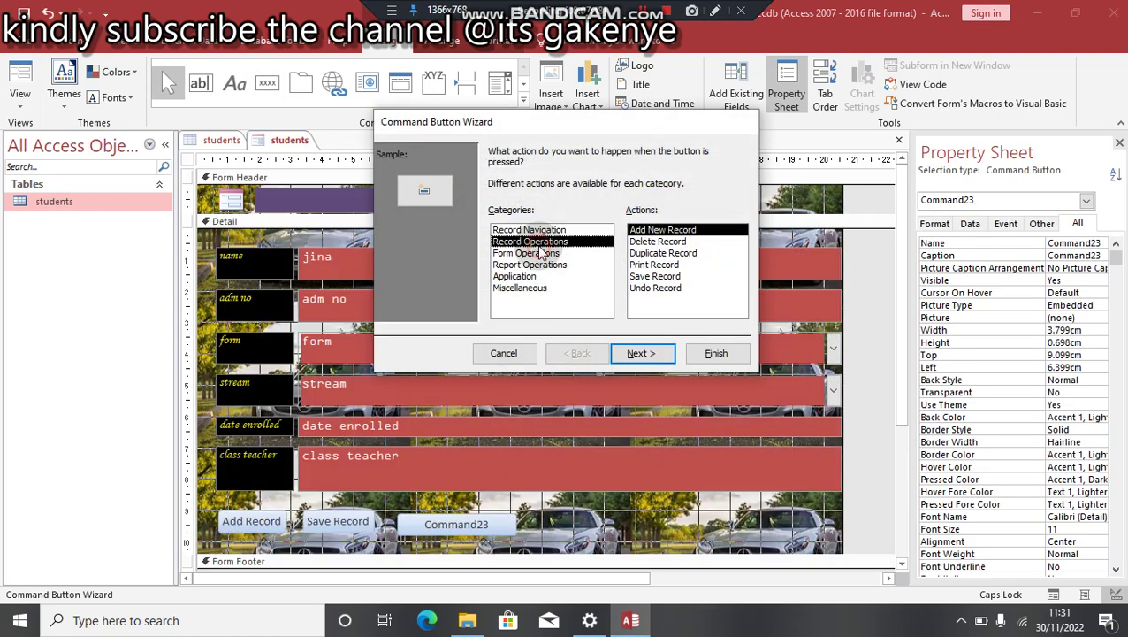
click(651, 241)
double_click(650, 241)
click(636, 218)
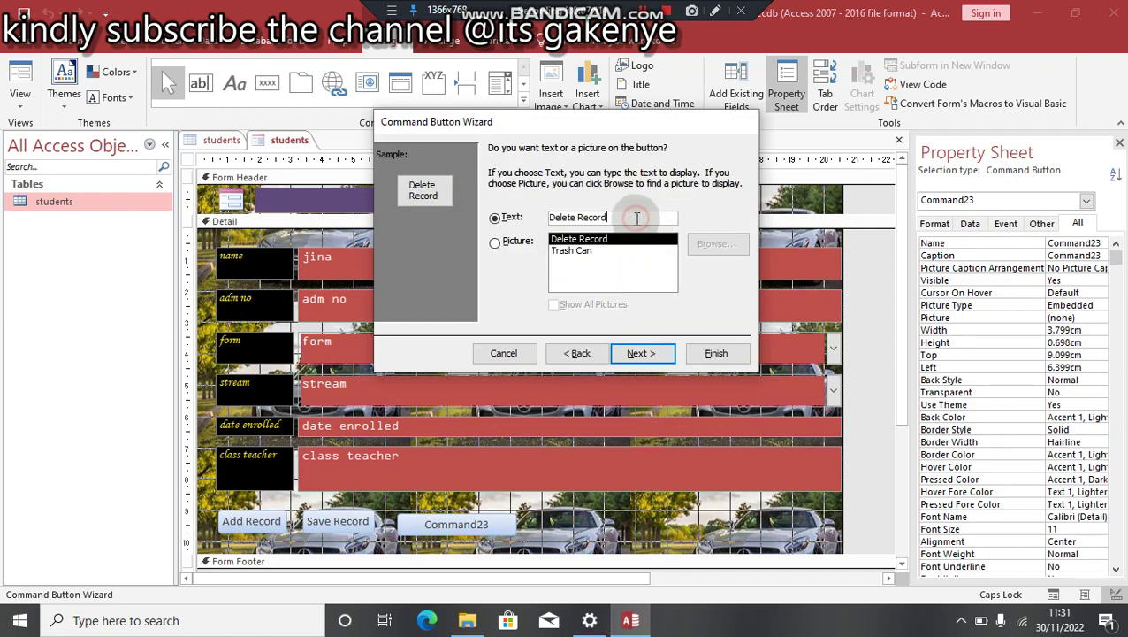
click(716, 353)
click(500, 501)
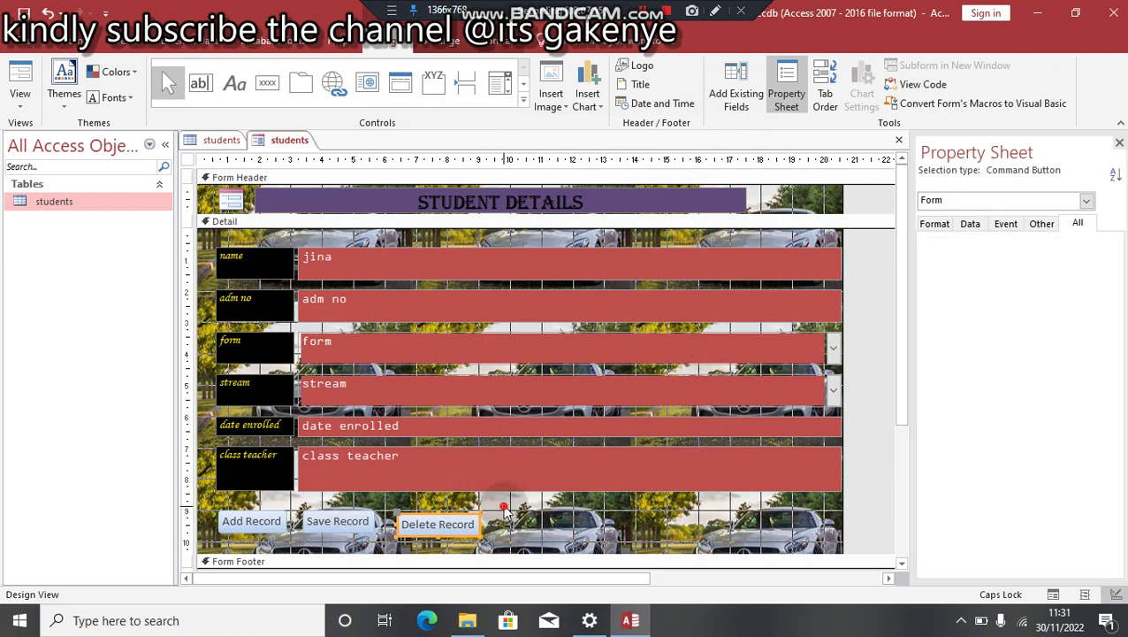
drag(337, 540, 256, 541)
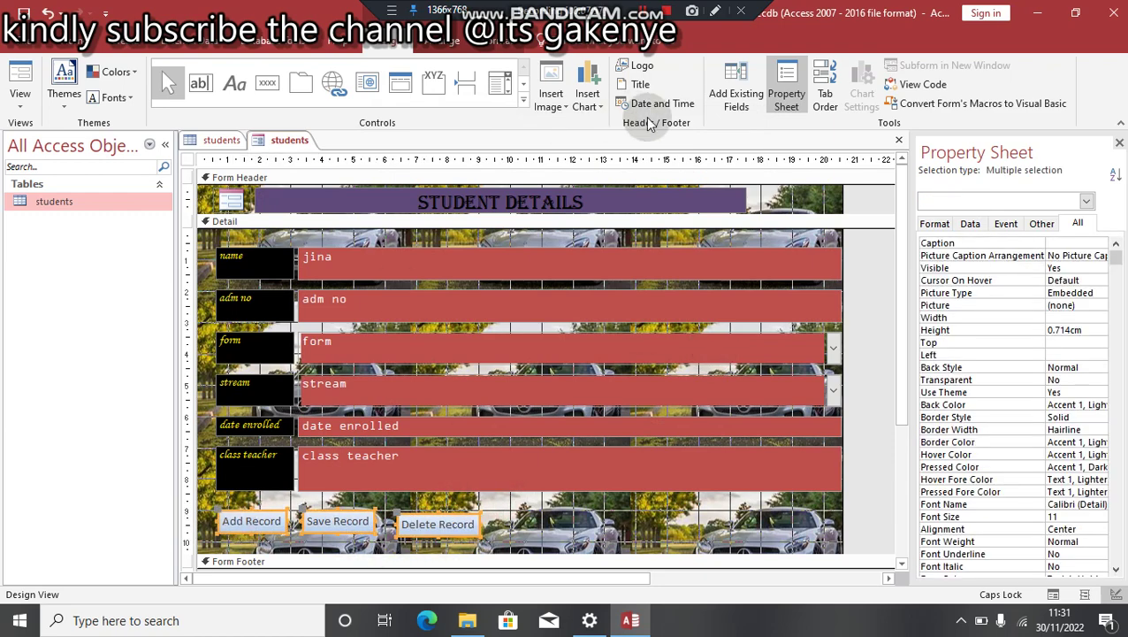
Make the three record buttons oval with a light green #74F88D fill and bold black captions.
click(489, 45)
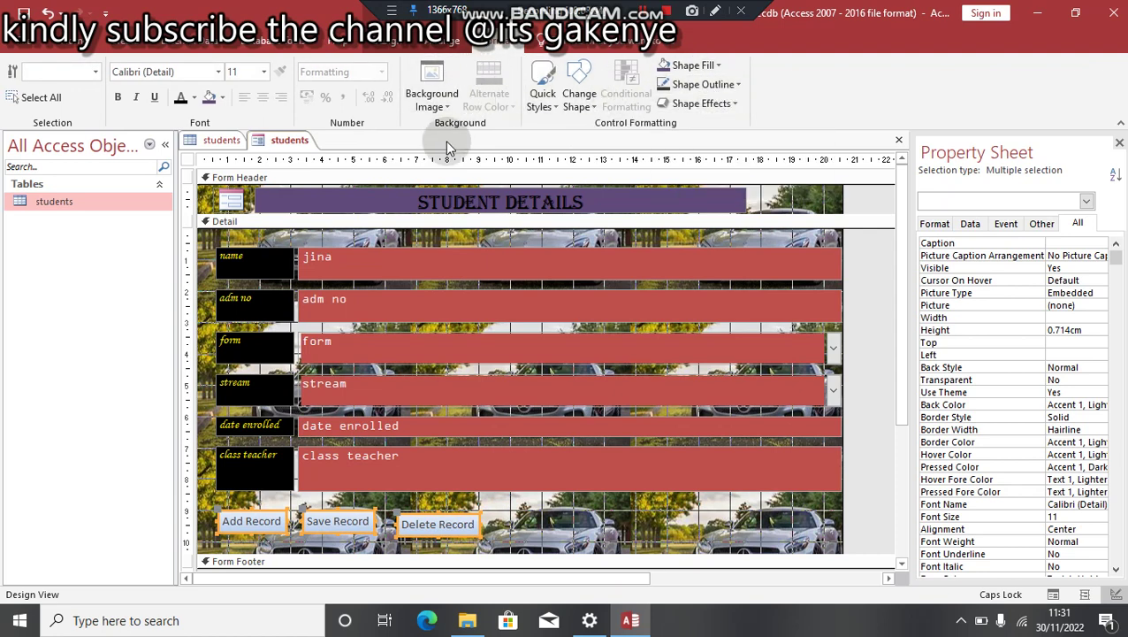
click(579, 99)
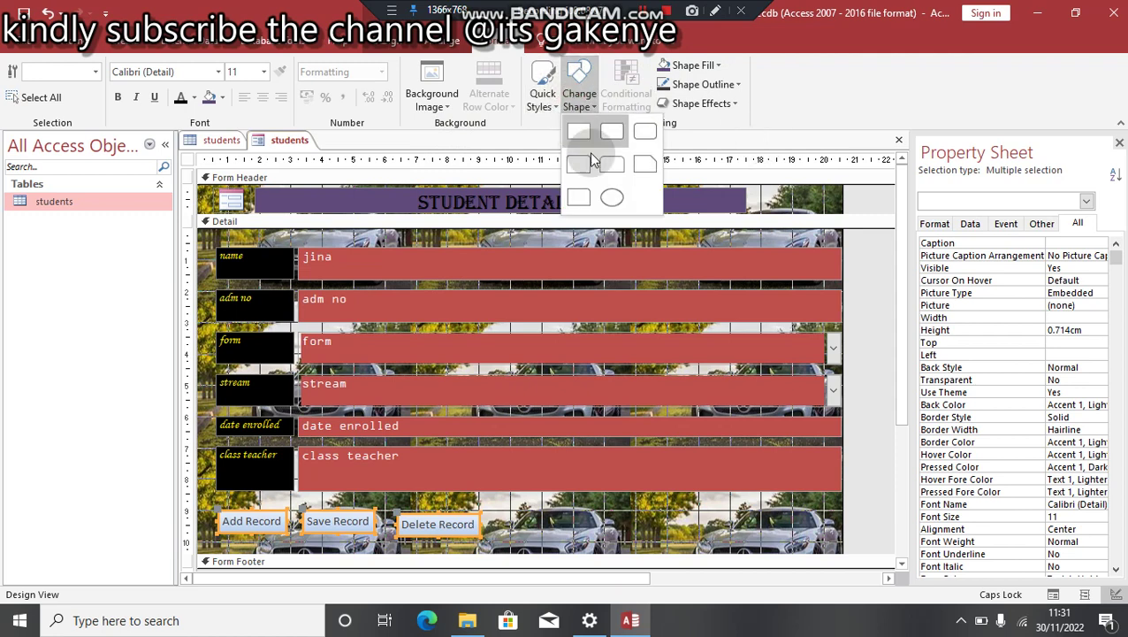
click(616, 199)
click(208, 104)
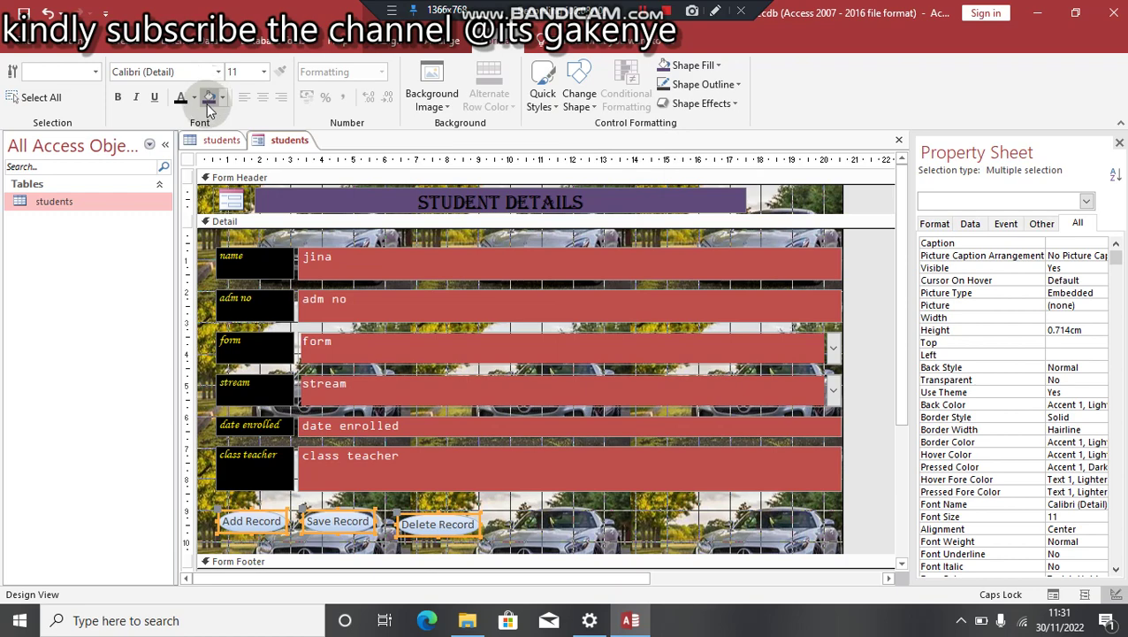
click(222, 99)
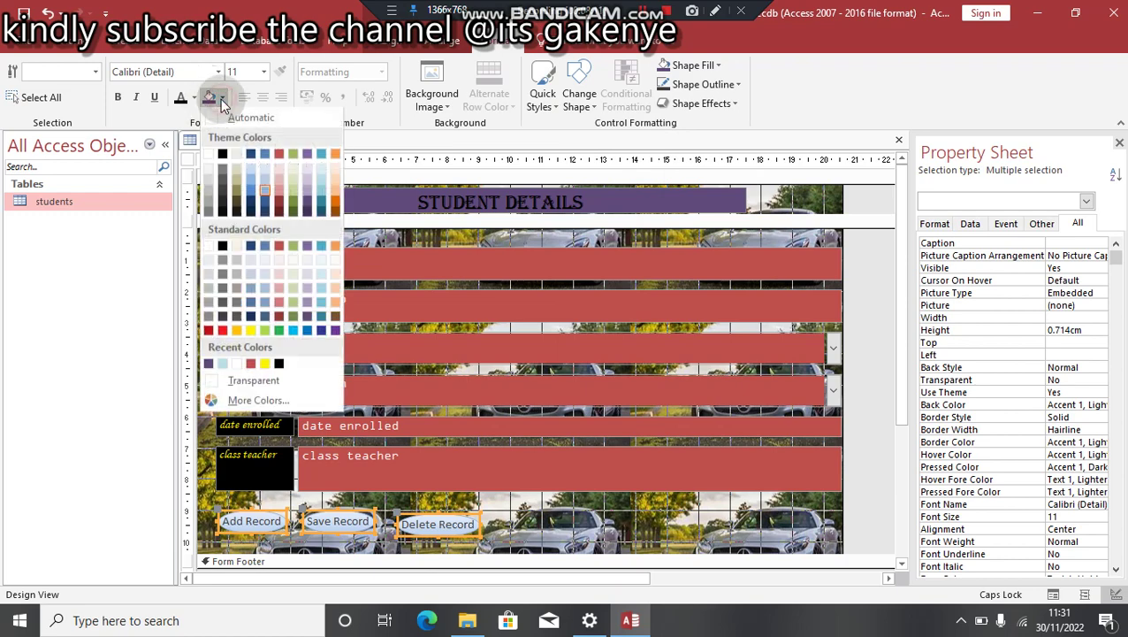
click(267, 399)
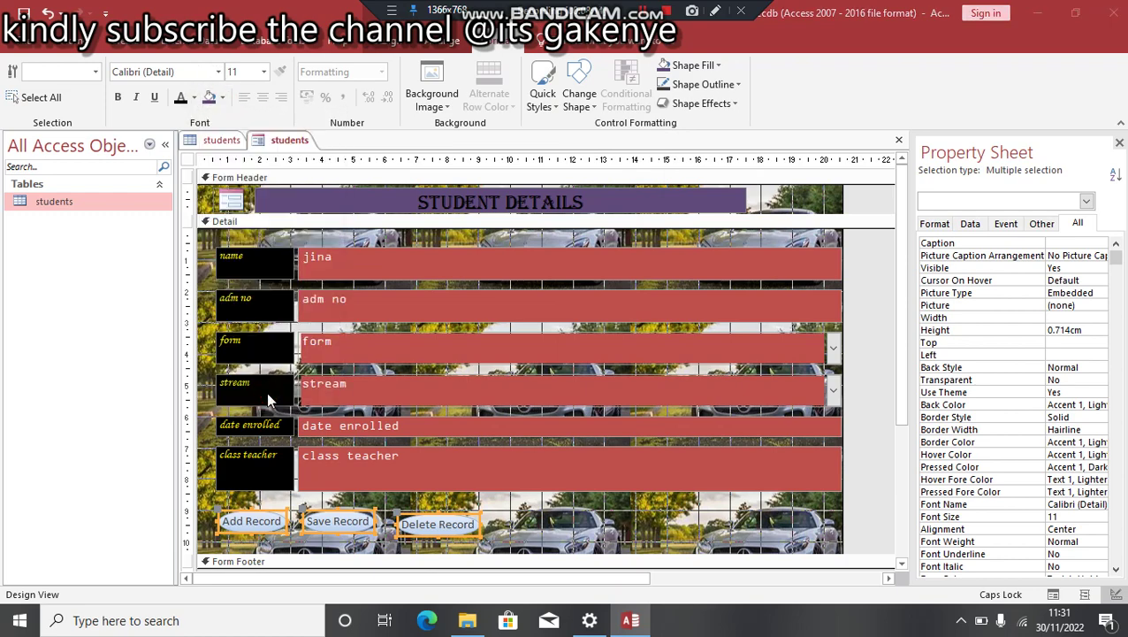
click(499, 231)
key(Return)
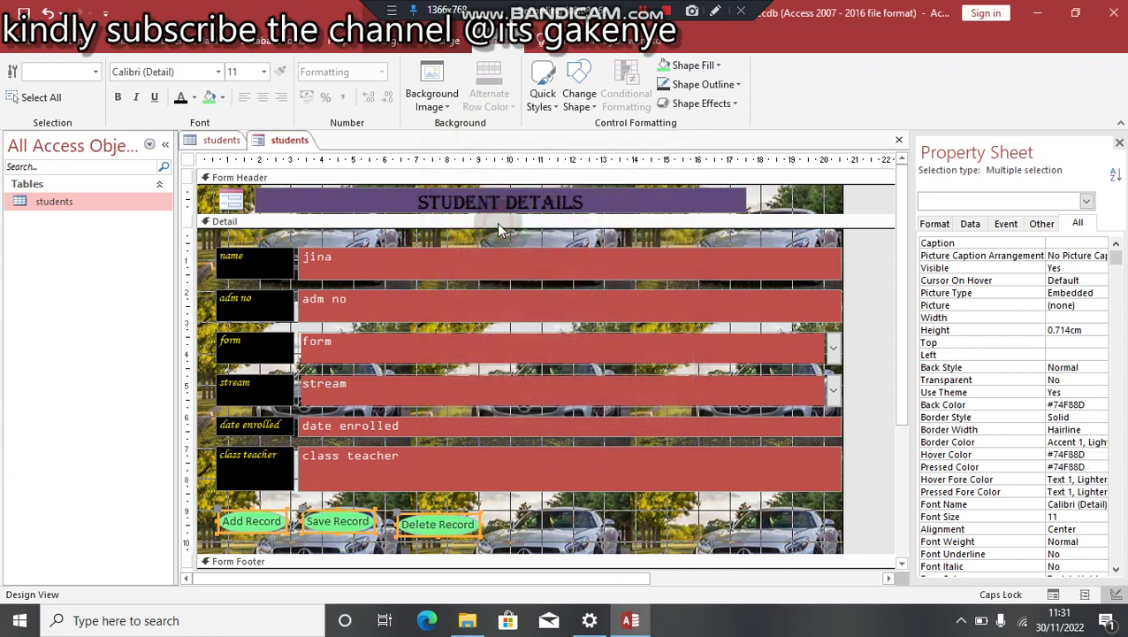
click(178, 99)
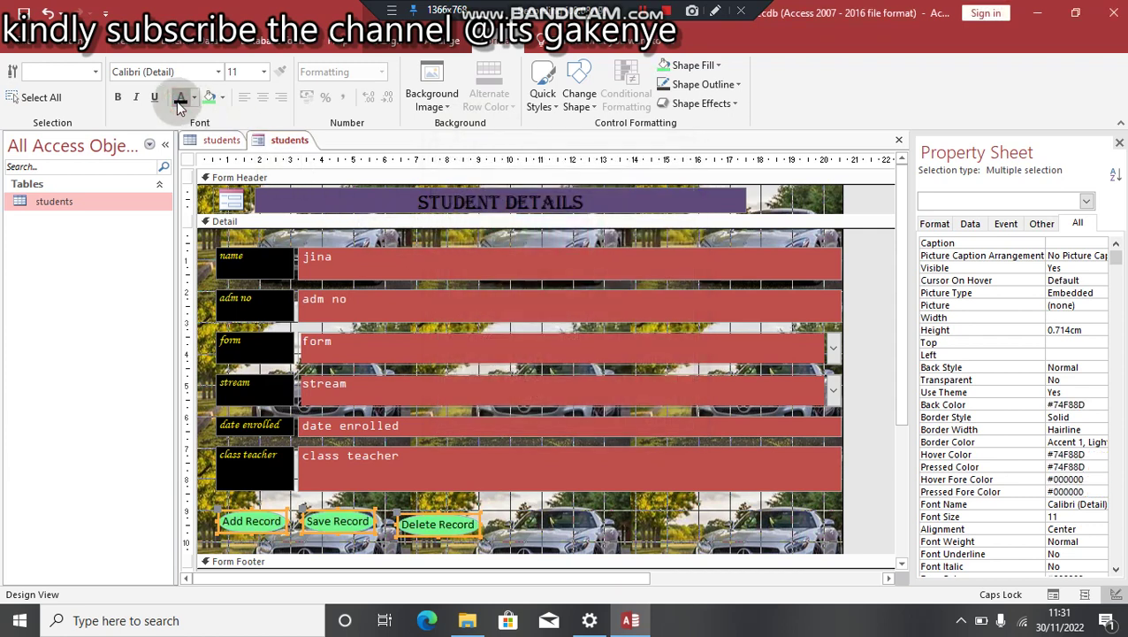
click(118, 98)
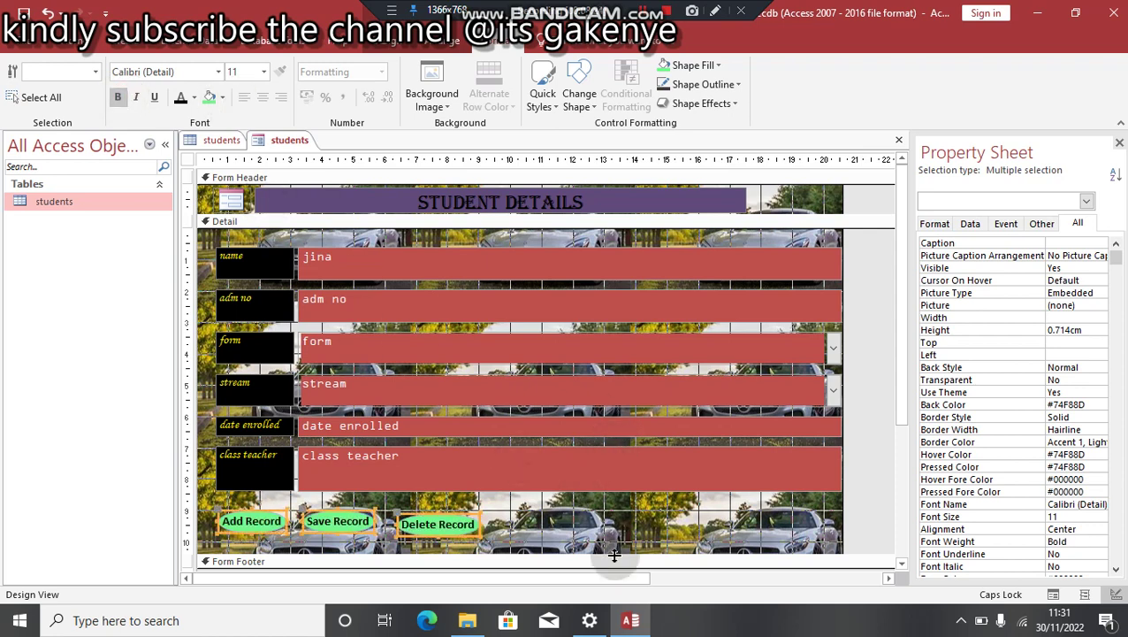
Preview the form in Form View, then return to Design View.
click(78, 42)
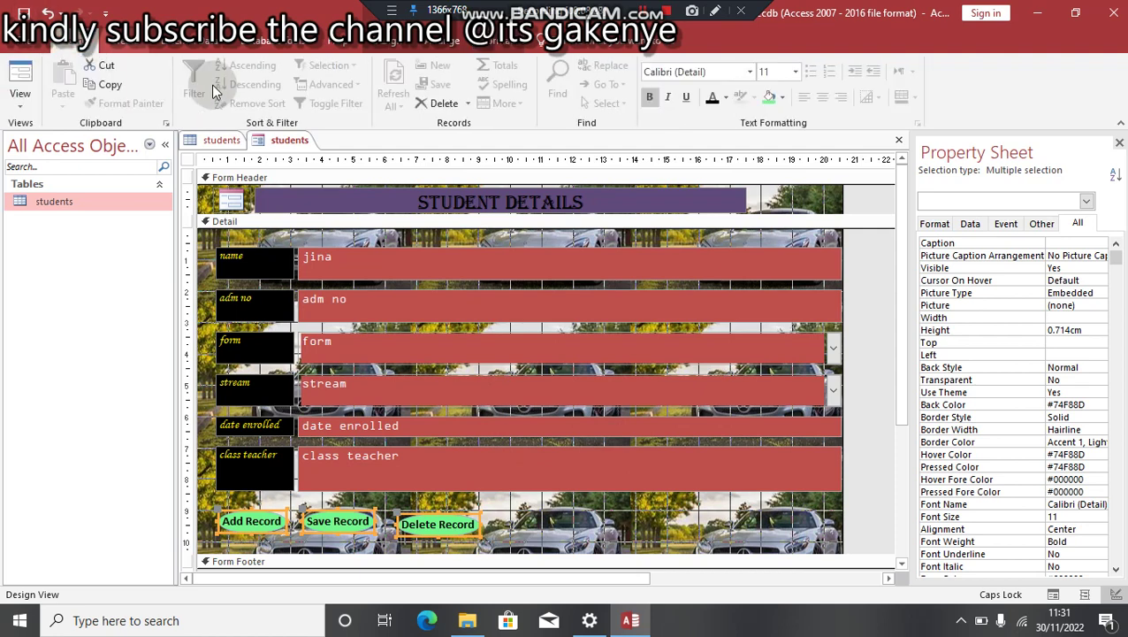
click(27, 103)
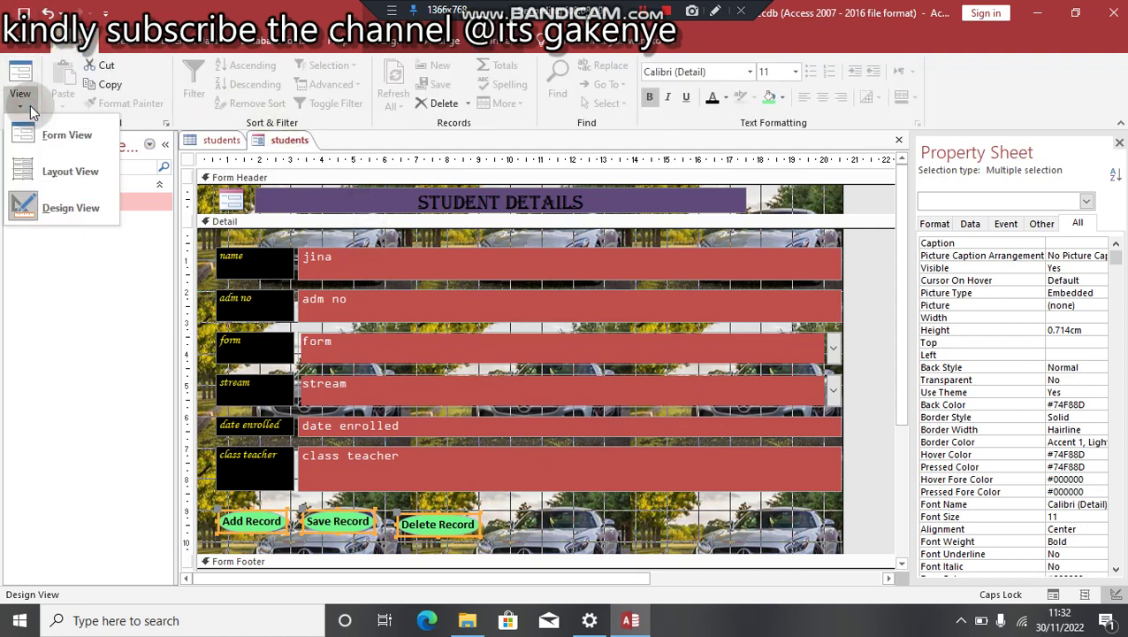
click(65, 135)
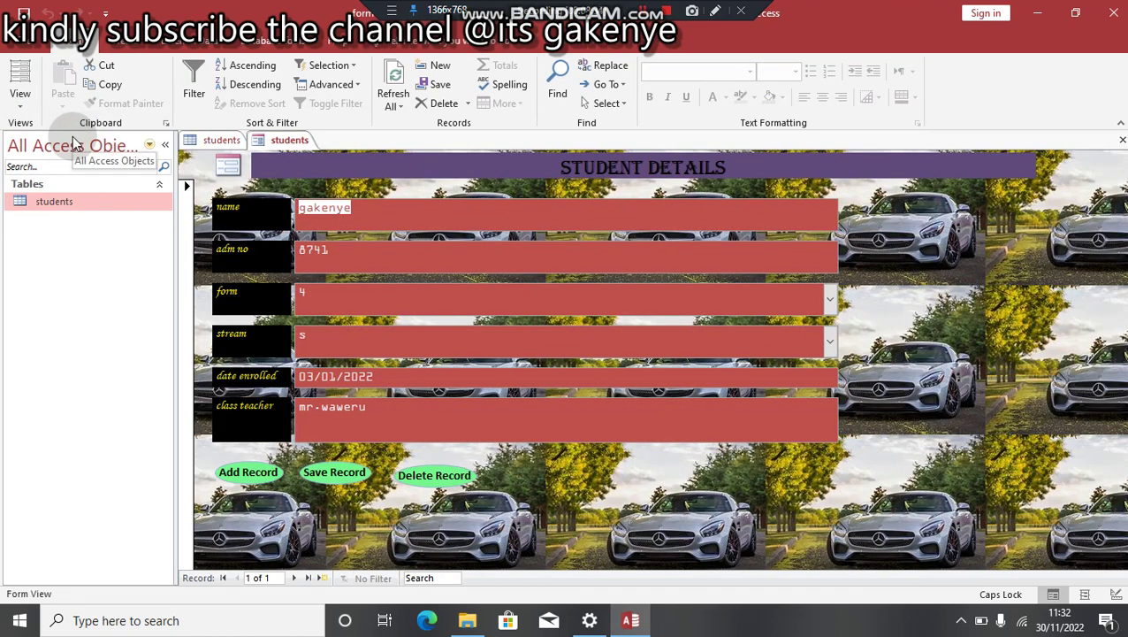
click(20, 99)
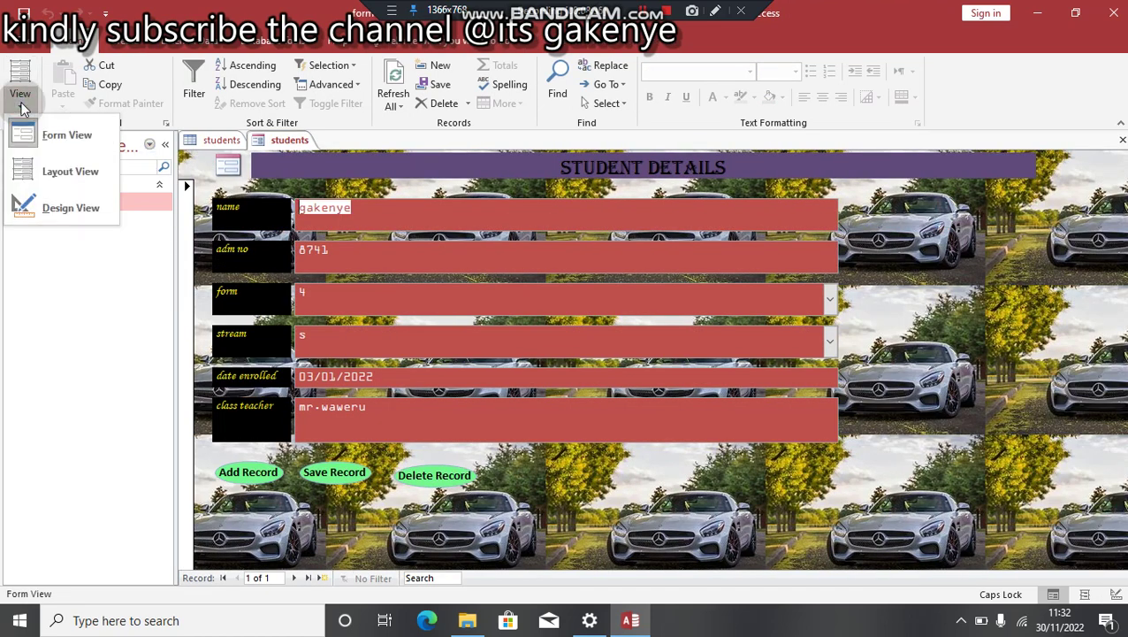
click(67, 213)
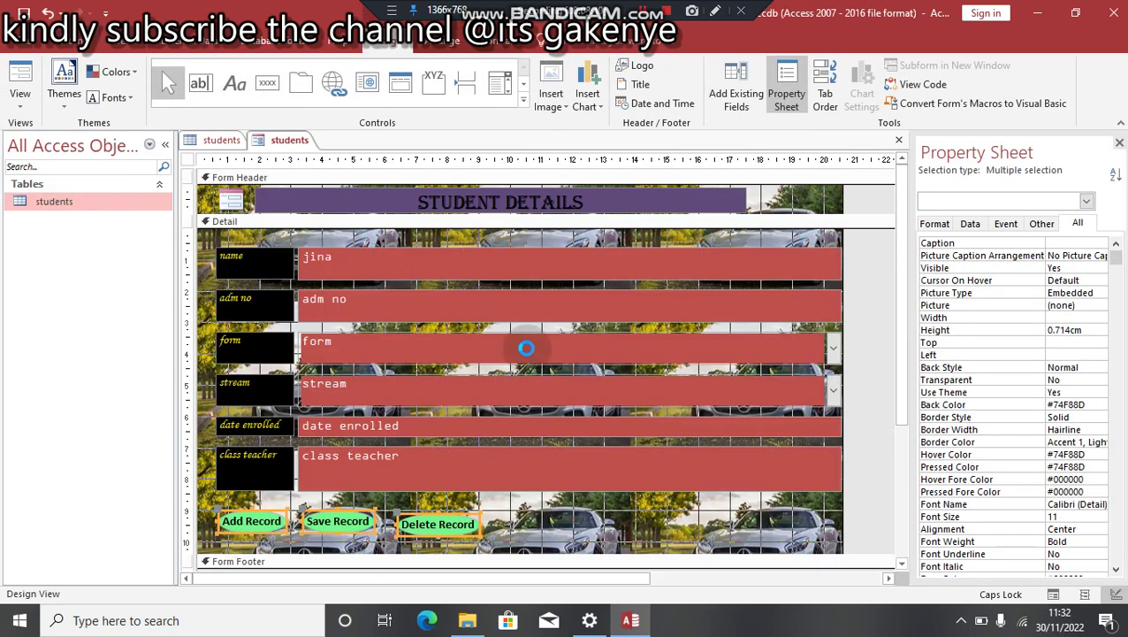
Save the form with Ctrl+S under the name 'students FORM'.
key(ctrl+s)
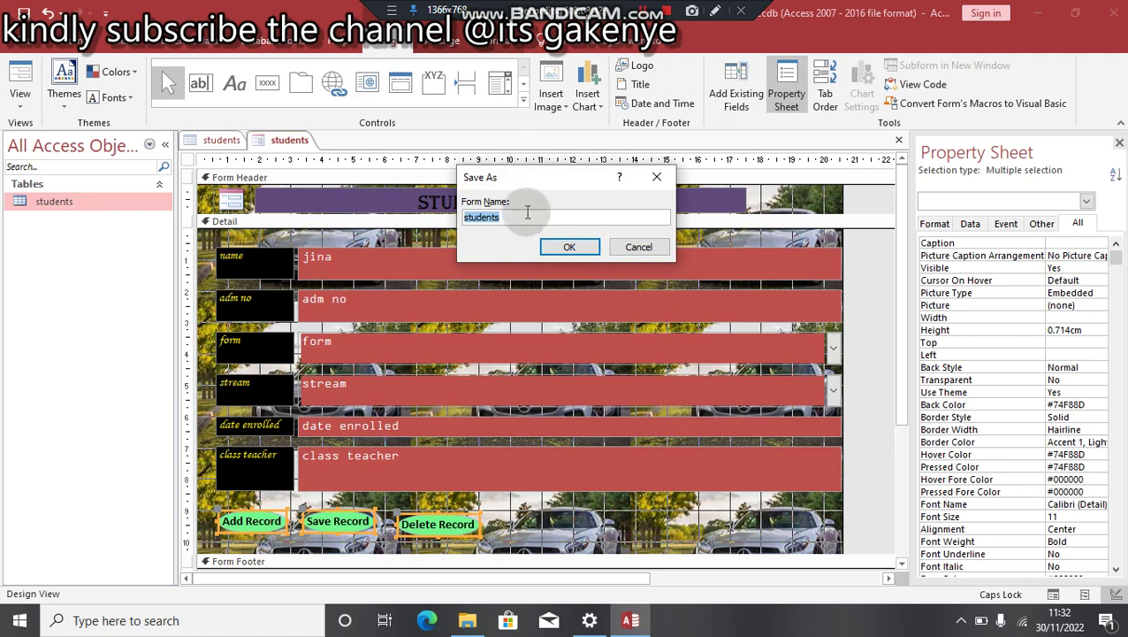
click(524, 220)
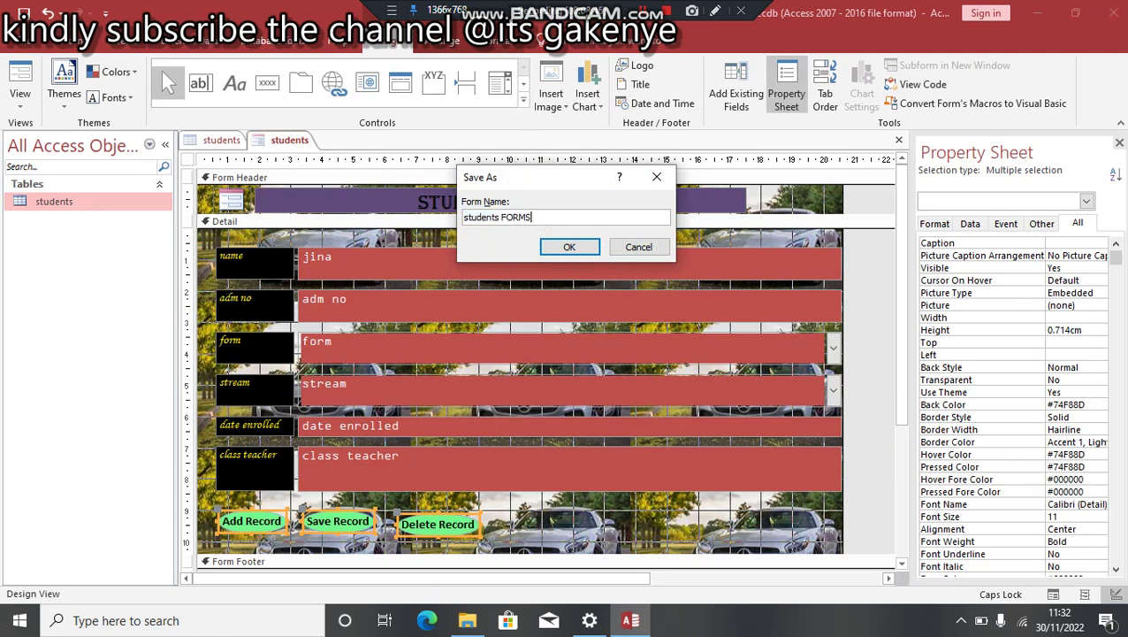
text(FORM)
key(Return)
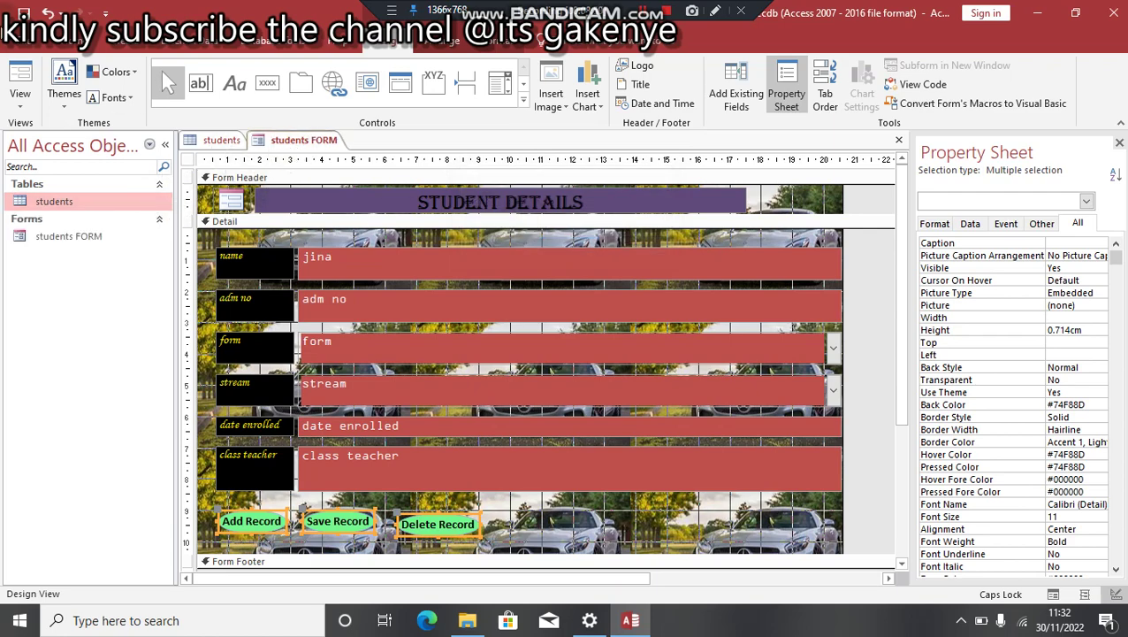
In Form View, add a new student record with form 3, stream w, enrolled 07/11/2022.
click(21, 78)
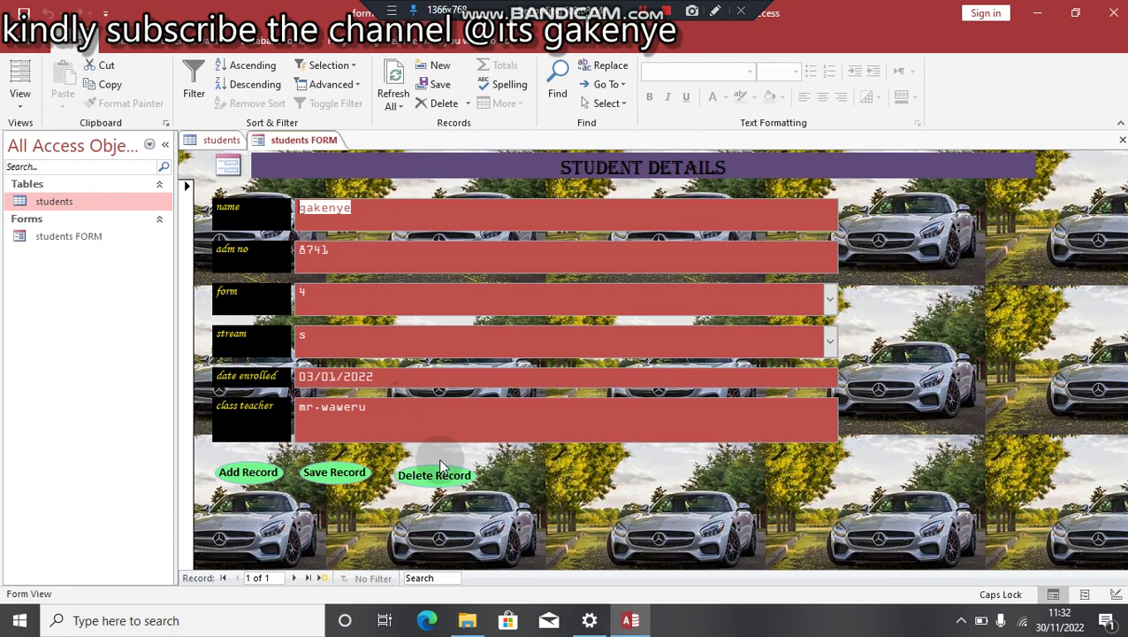
click(266, 473)
click(330, 259)
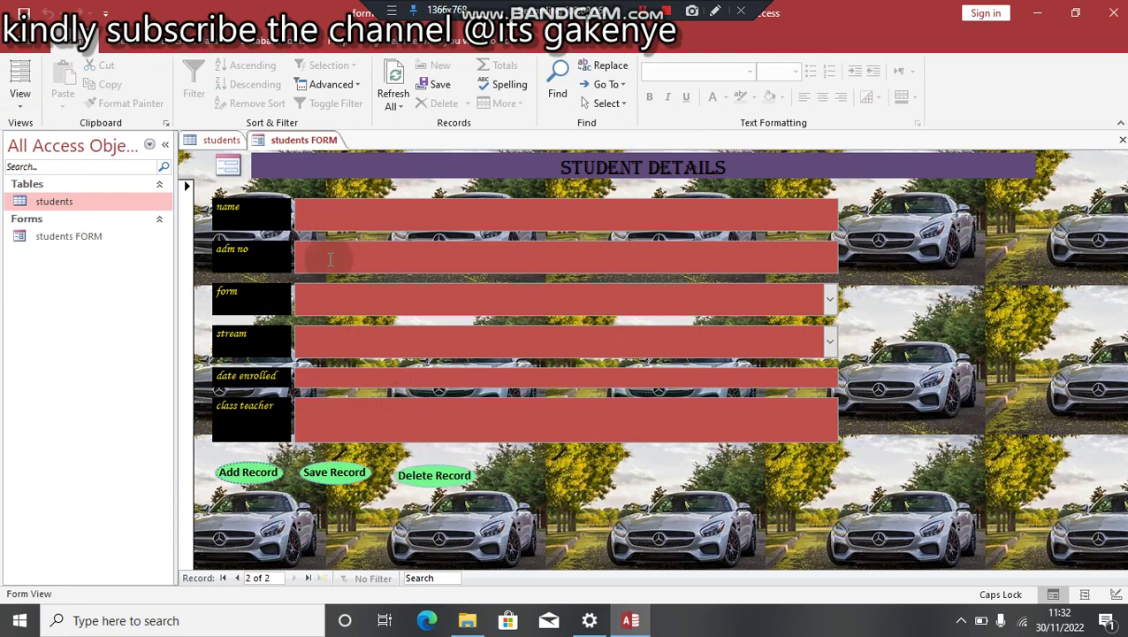
click(345, 205)
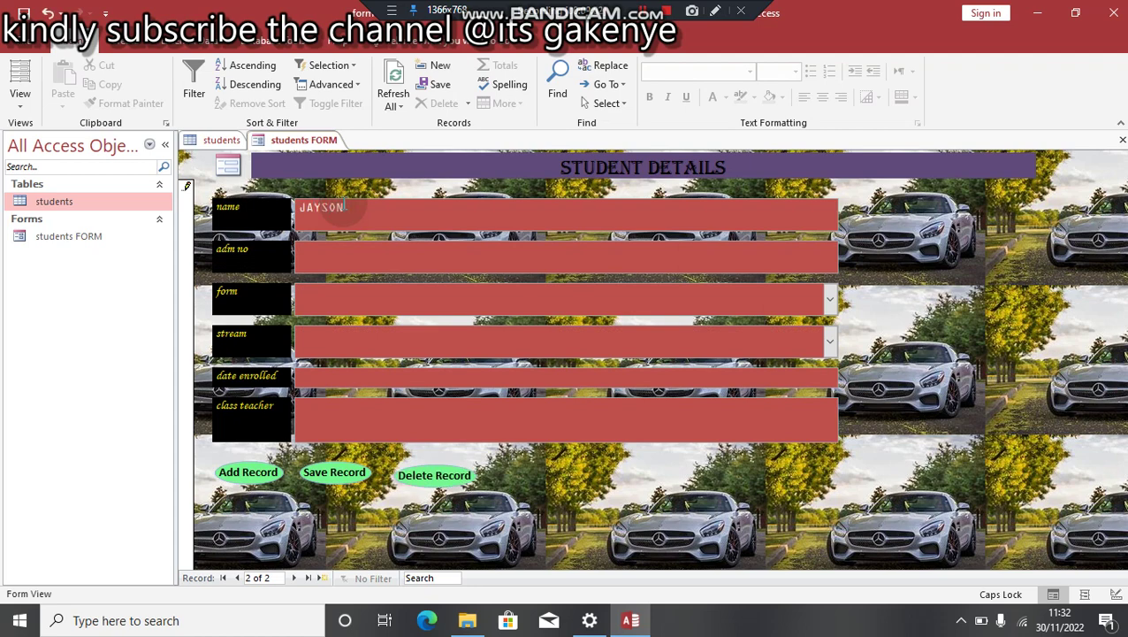
click(345, 250)
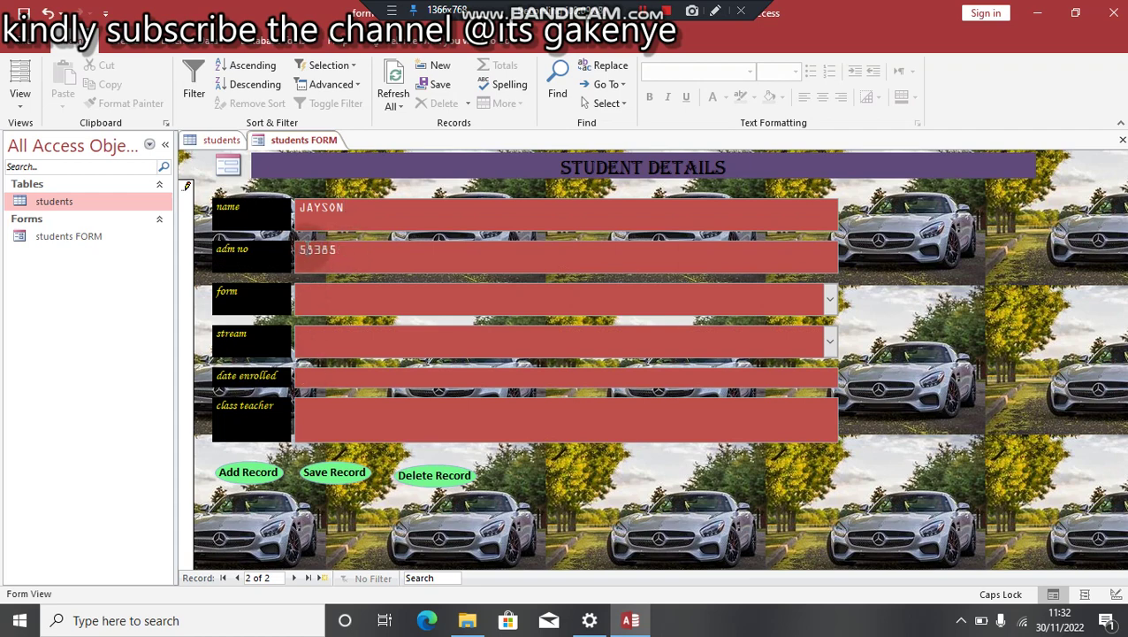
click(832, 344)
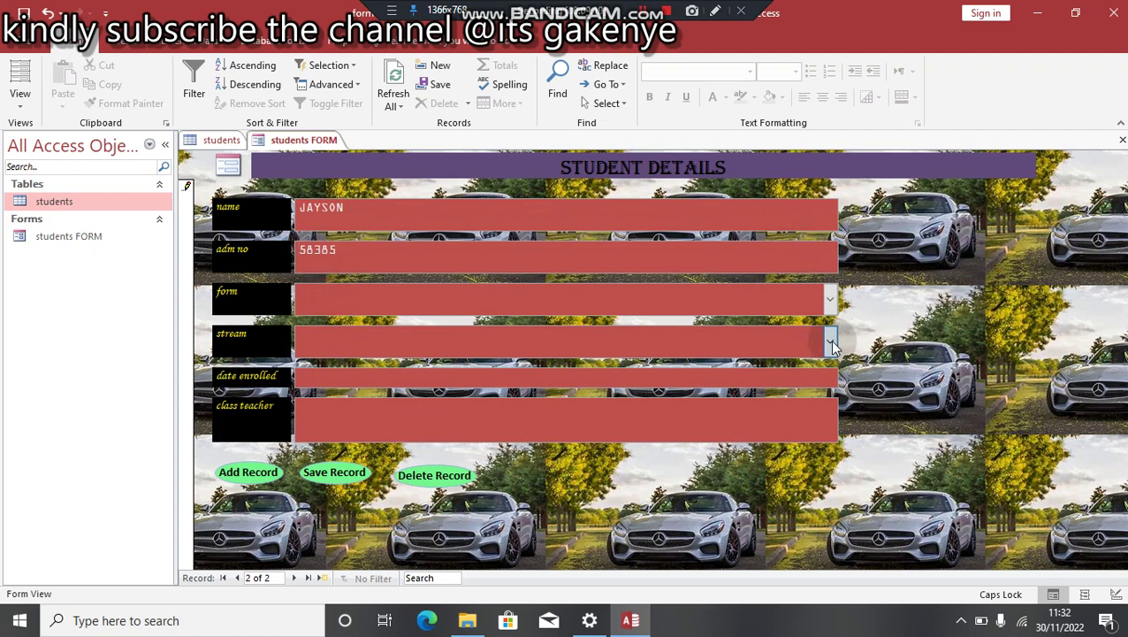
click(830, 299)
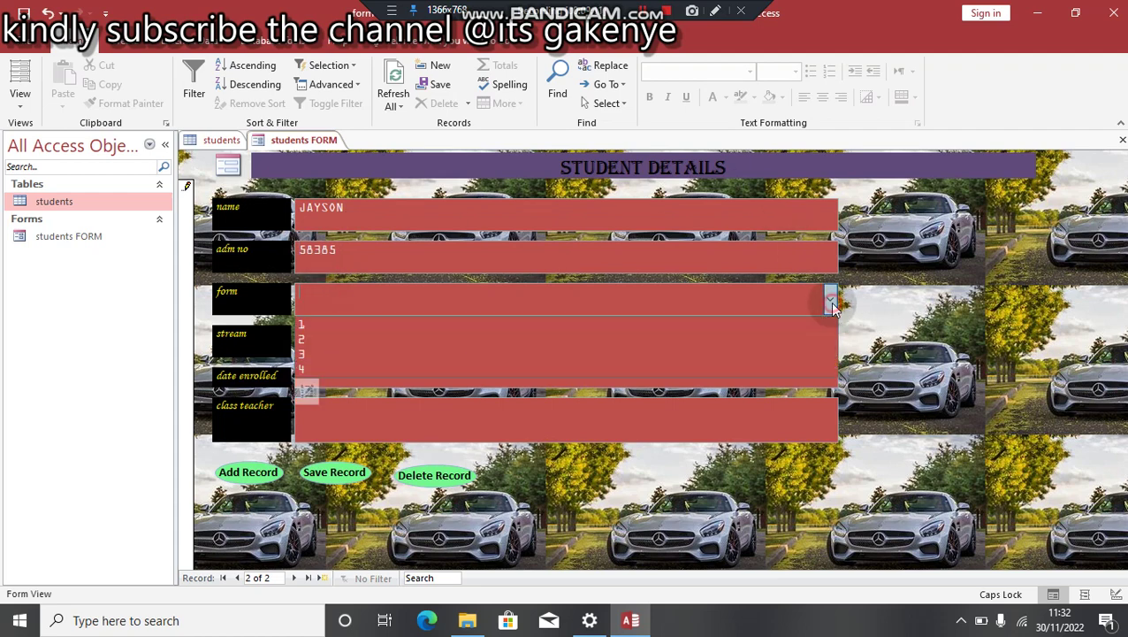
click(569, 354)
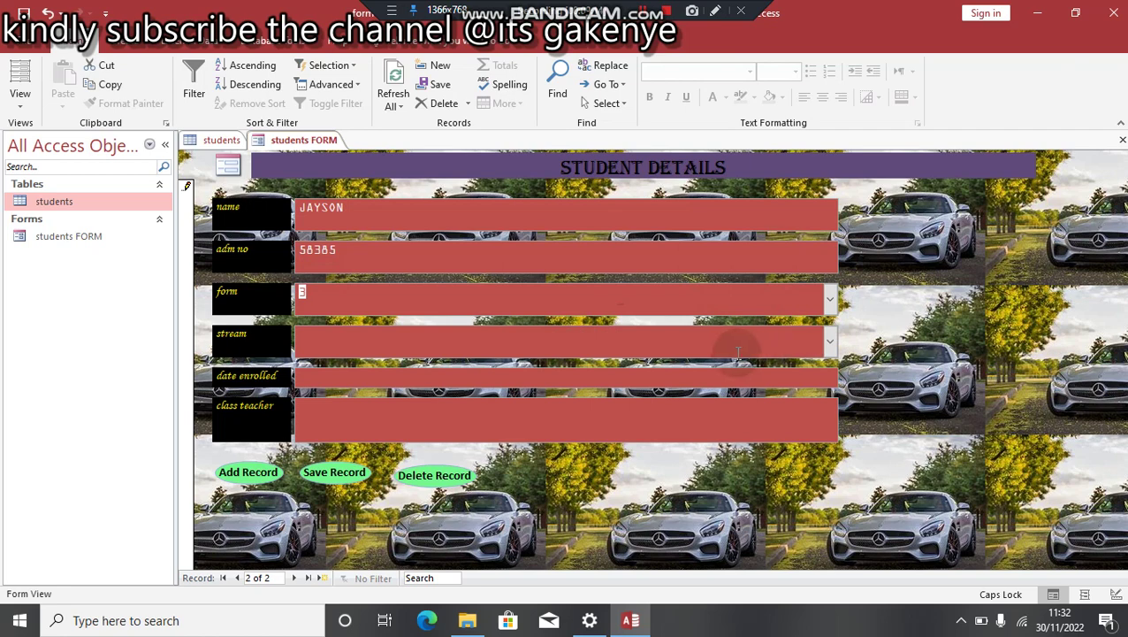
click(828, 345)
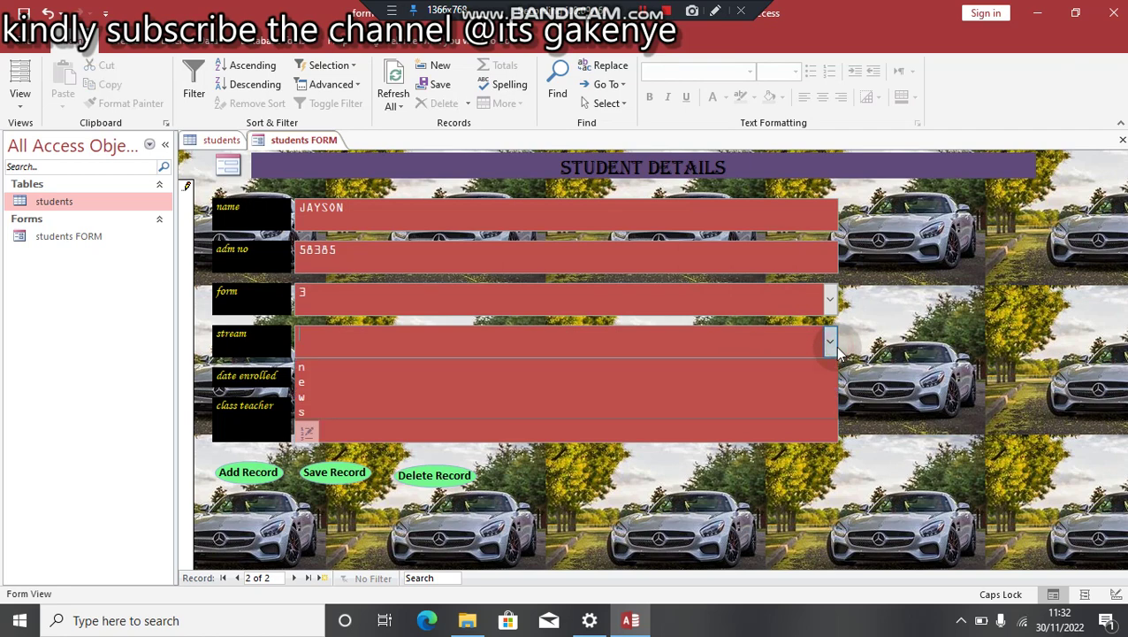
click(669, 396)
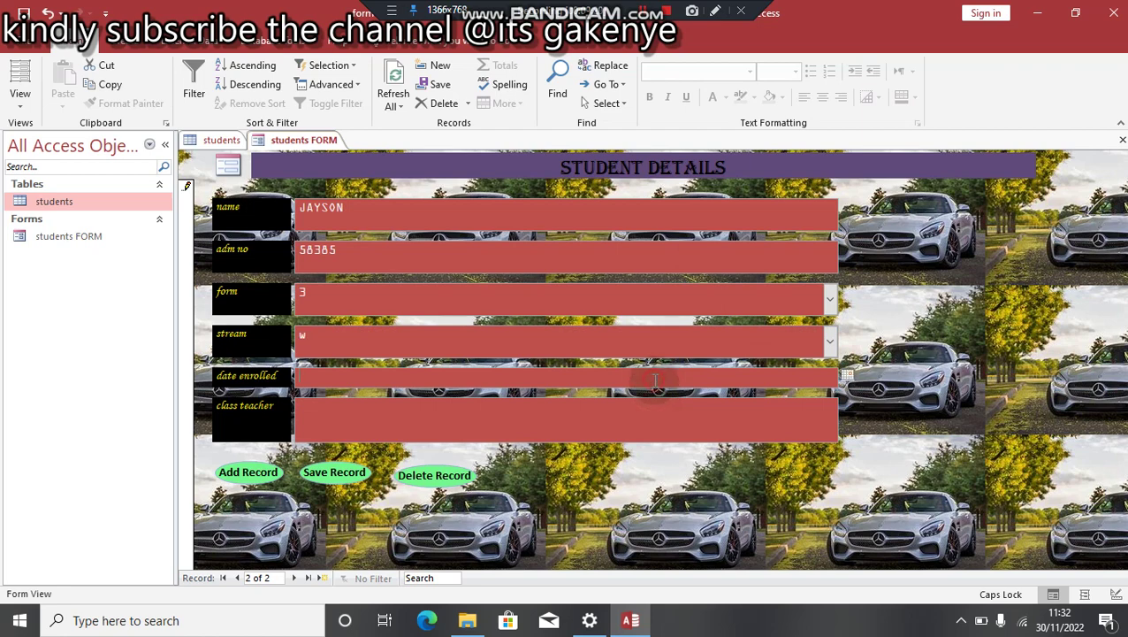
click(847, 375)
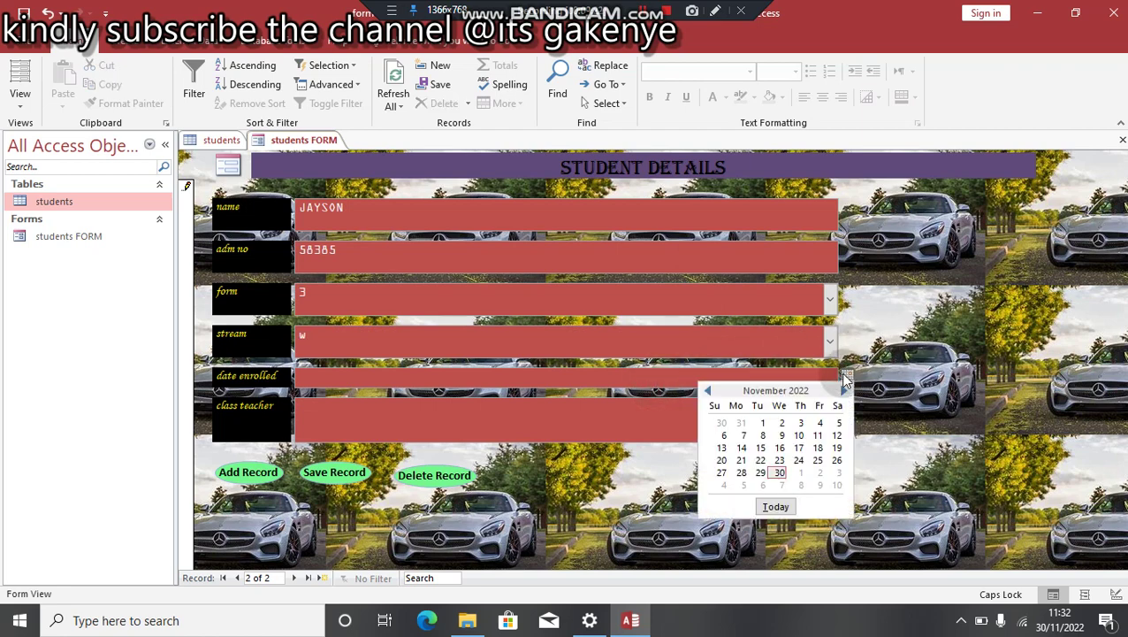
click(745, 436)
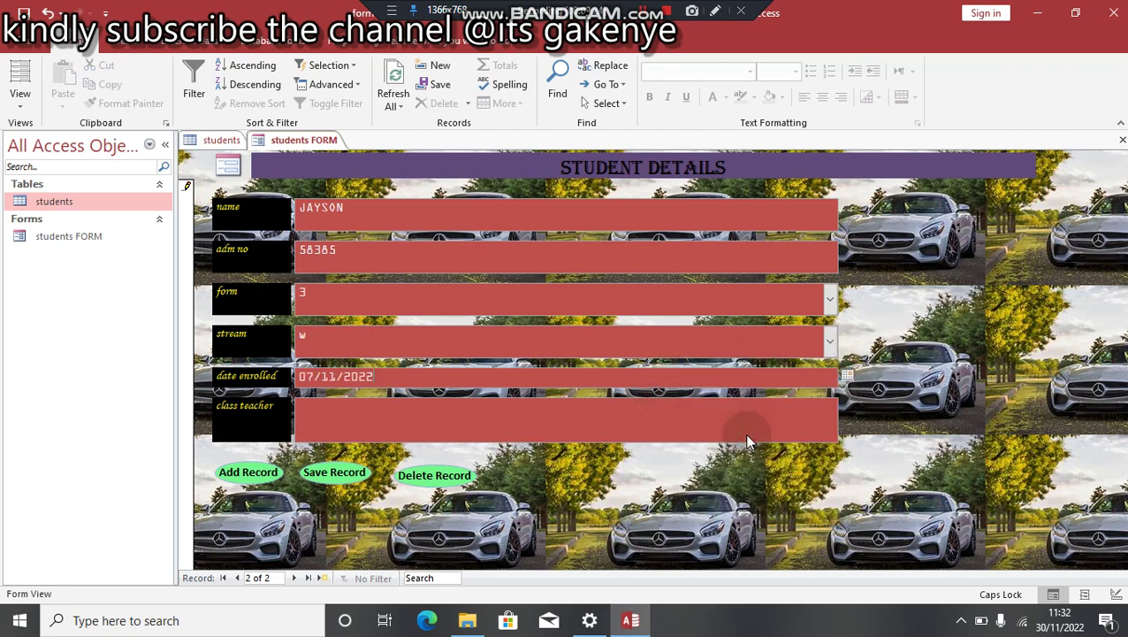
click(589, 431)
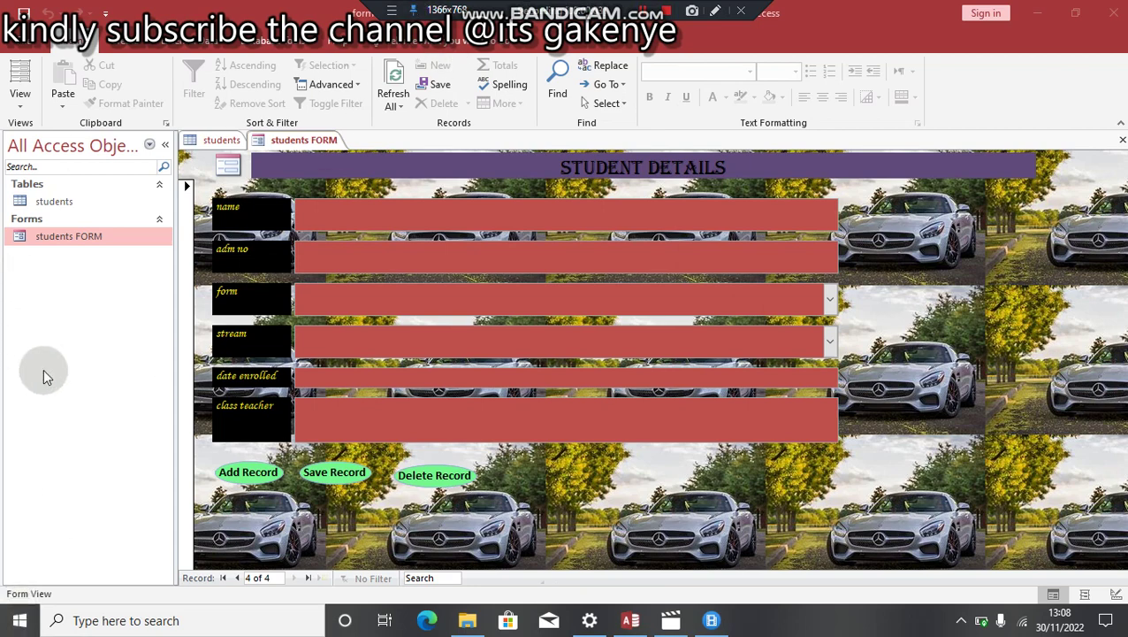
Enter the next student with stream e, enrolled 22/11/2022, plus a class teacher, and save it.
click(367, 216)
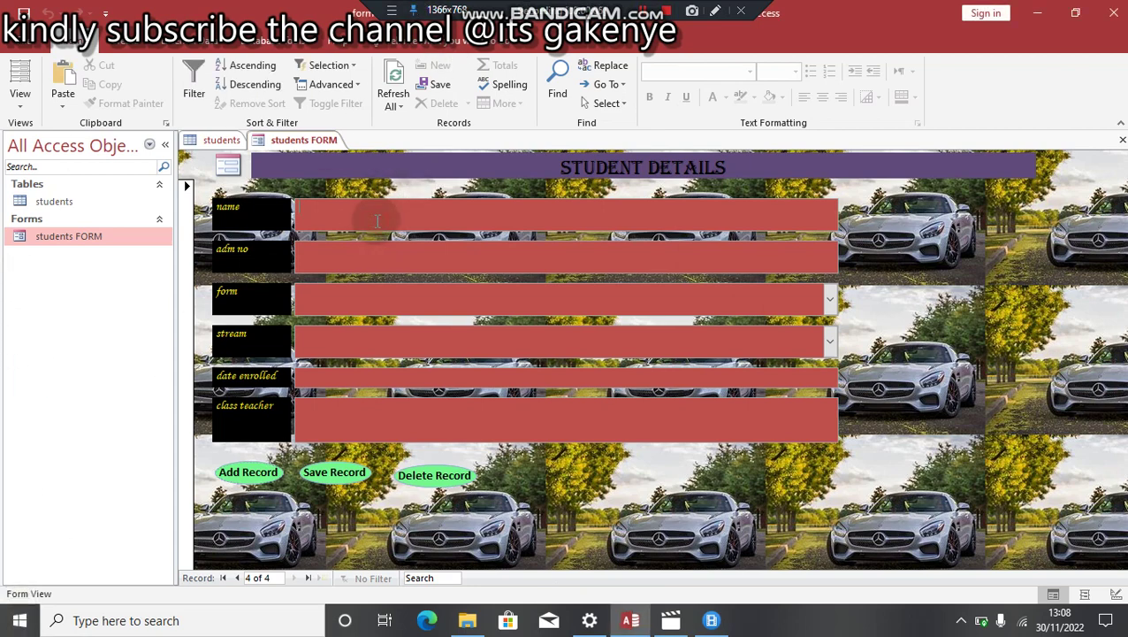
text(thomas)
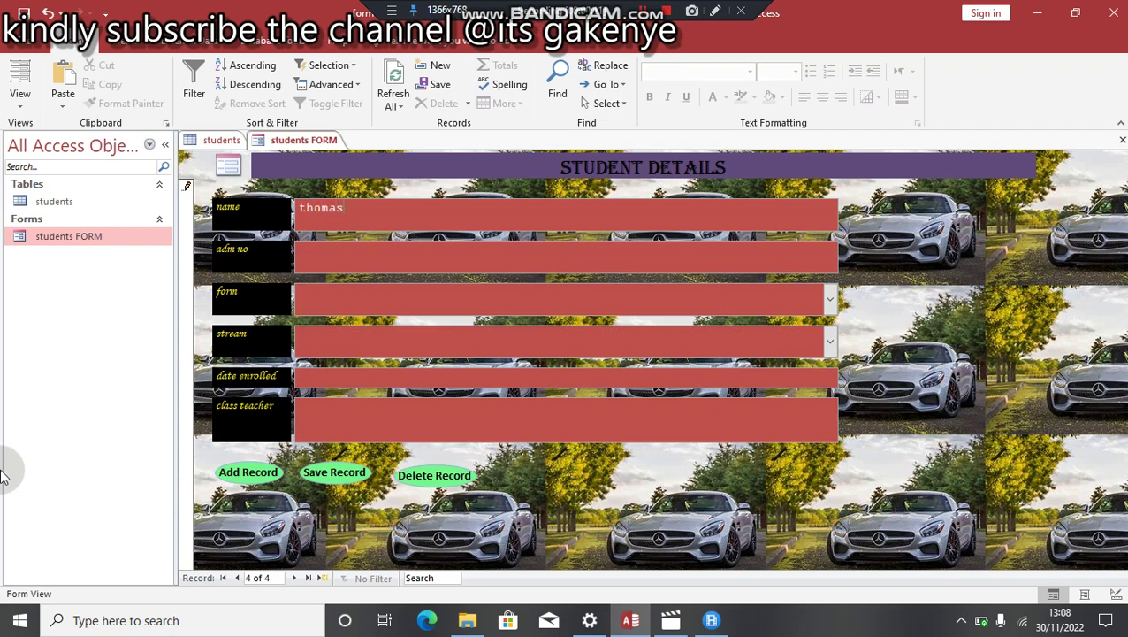
click(337, 253)
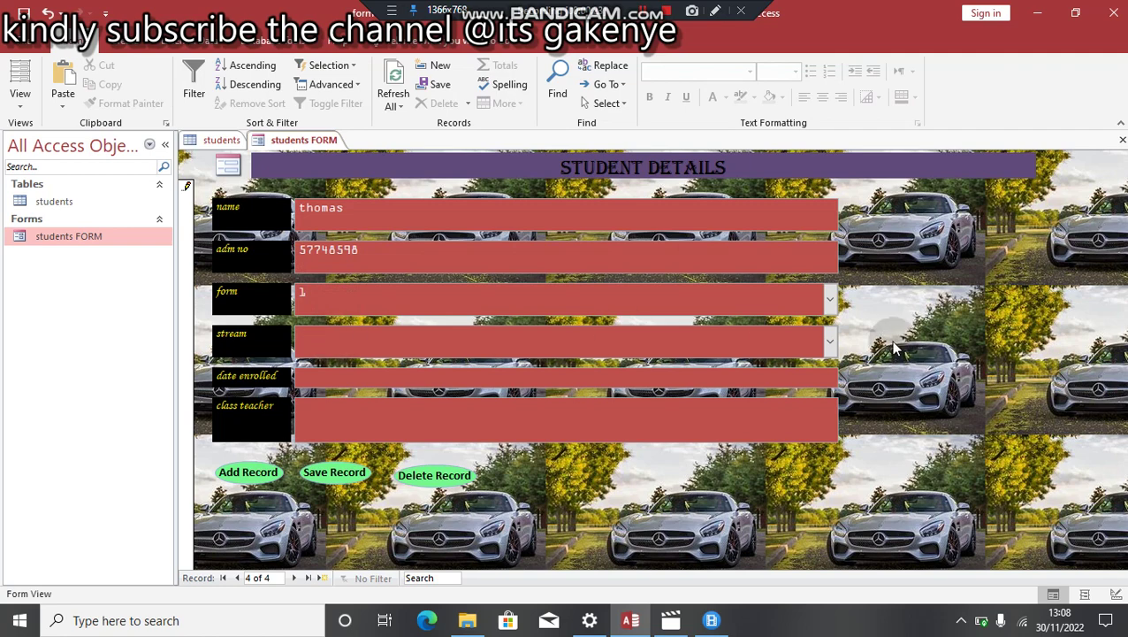
click(832, 345)
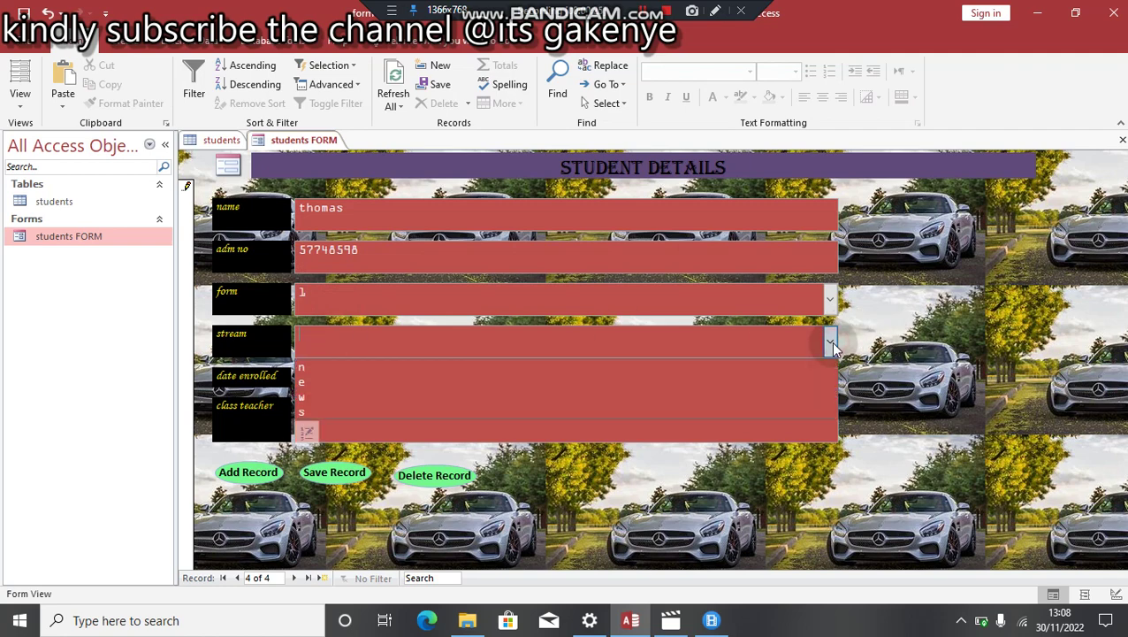
click(510, 380)
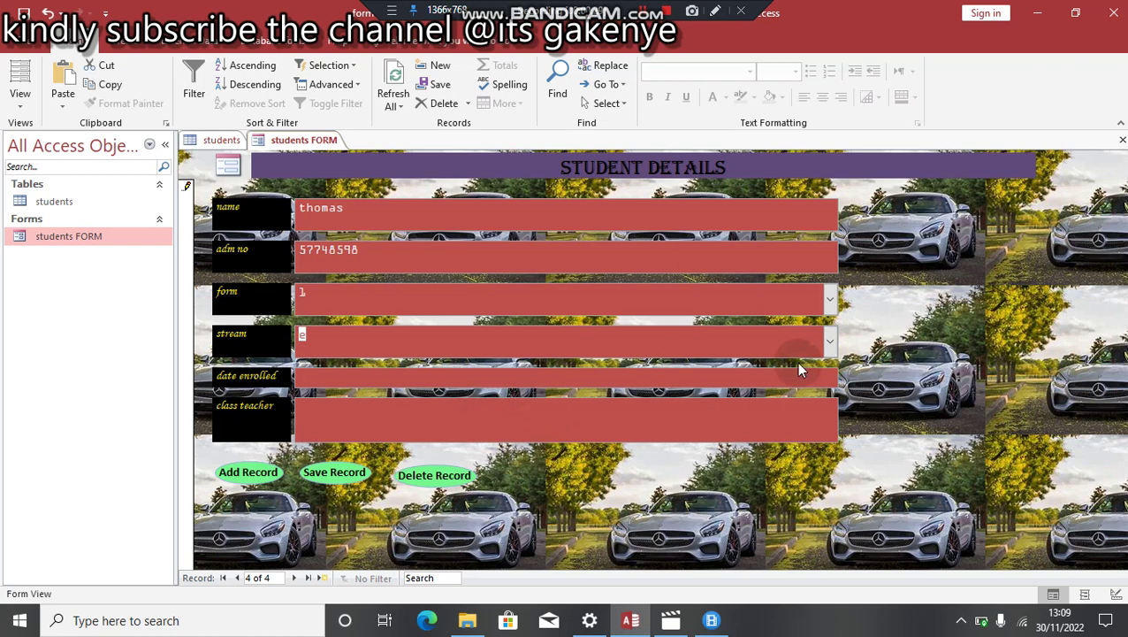
click(822, 373)
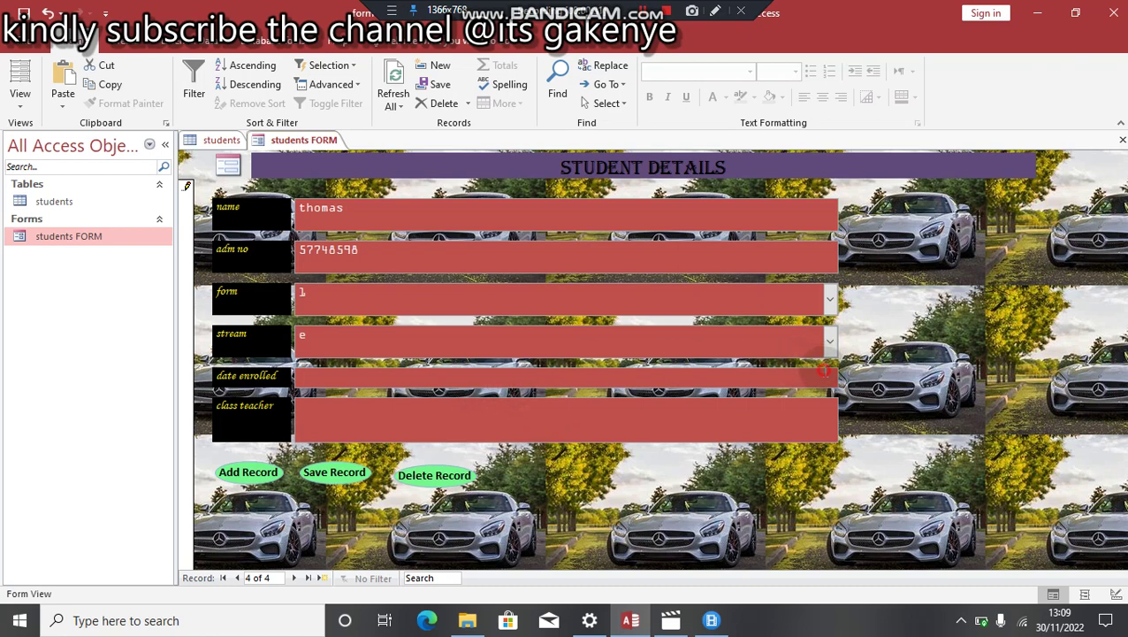
click(845, 377)
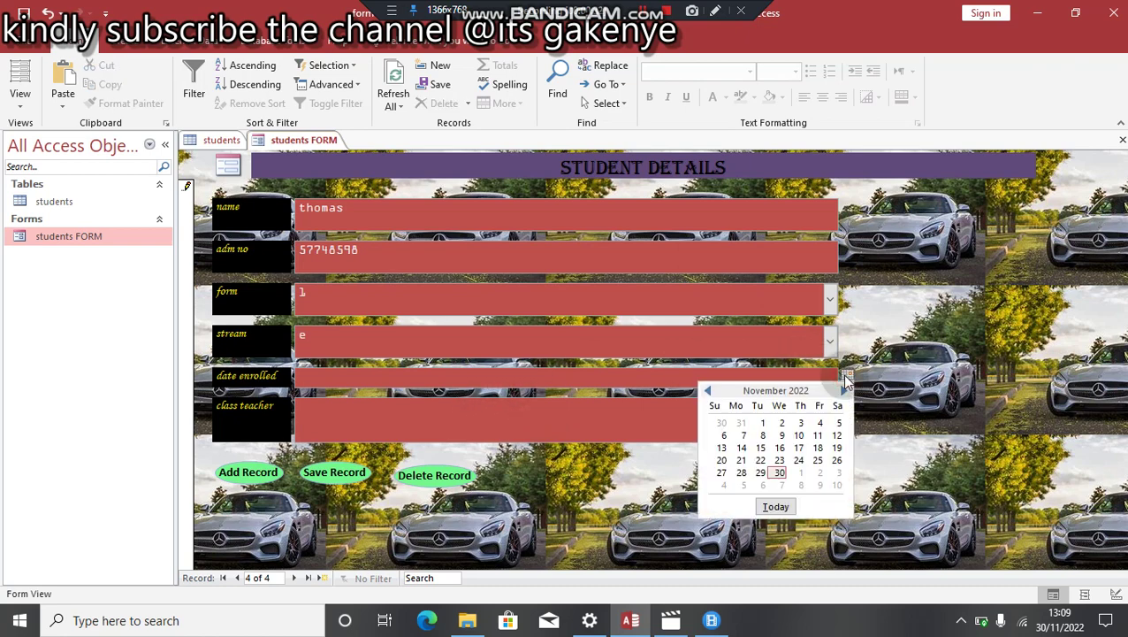
click(750, 460)
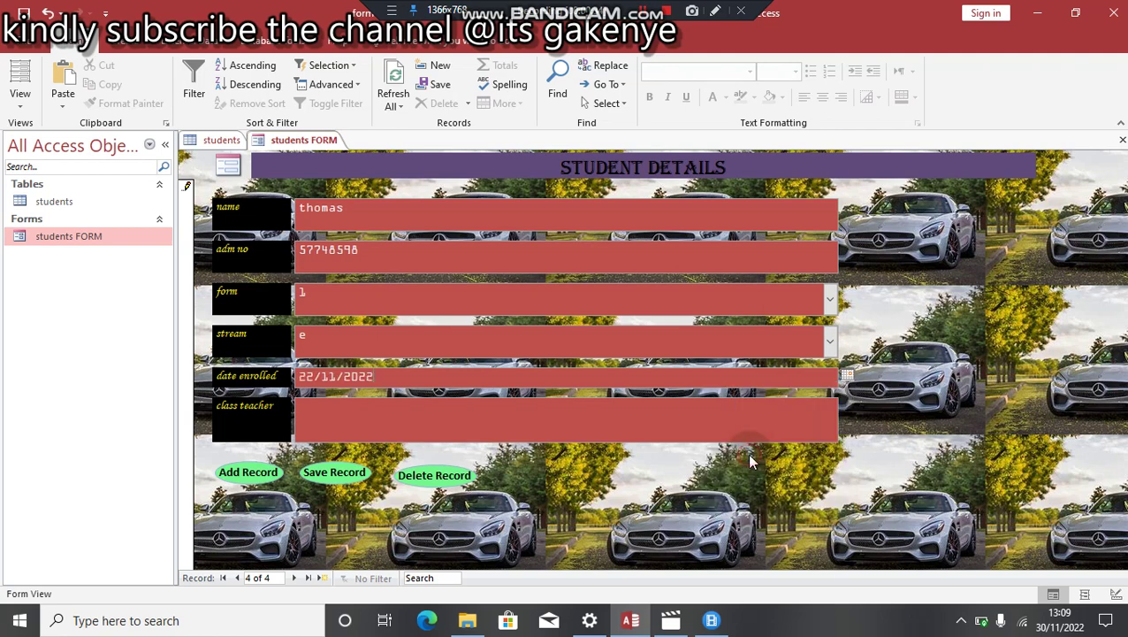
click(571, 418)
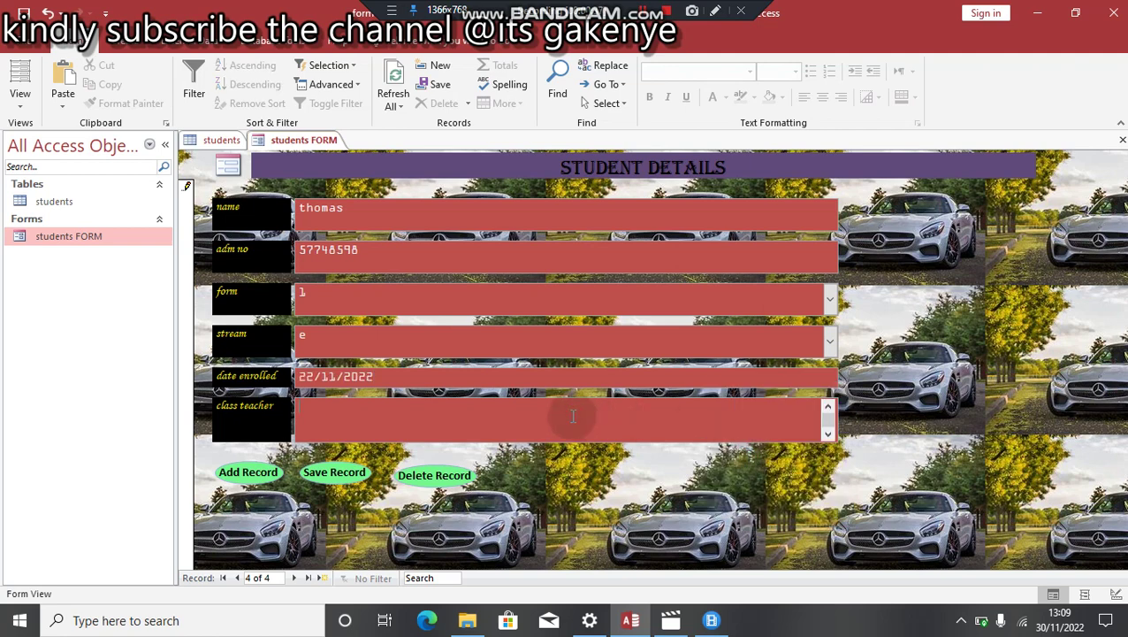
text(ms.)
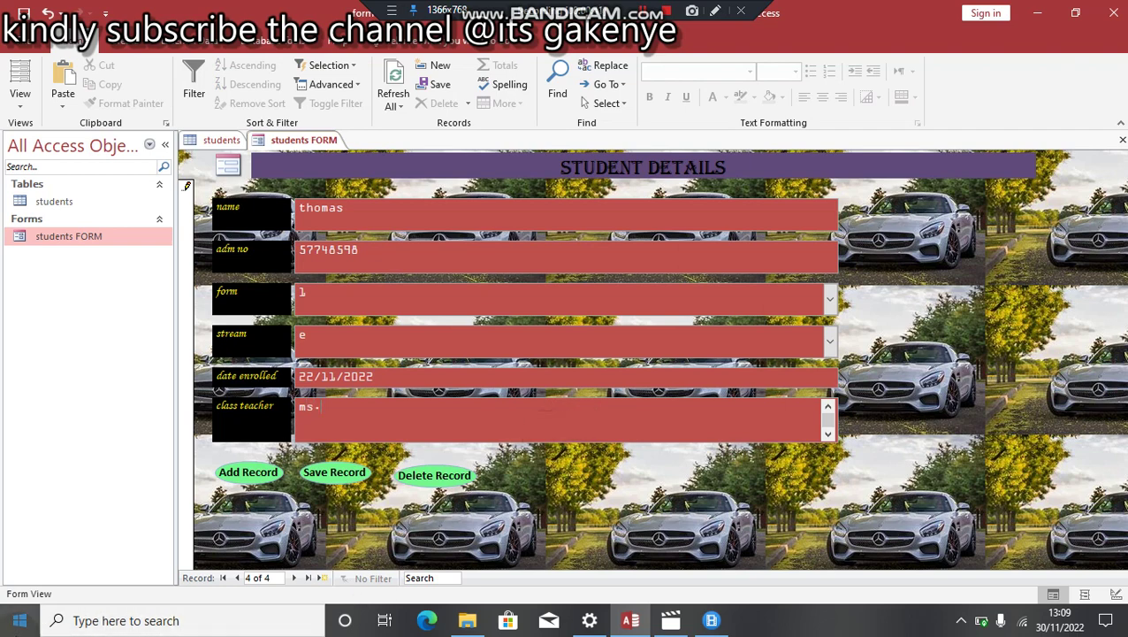
text(tito)
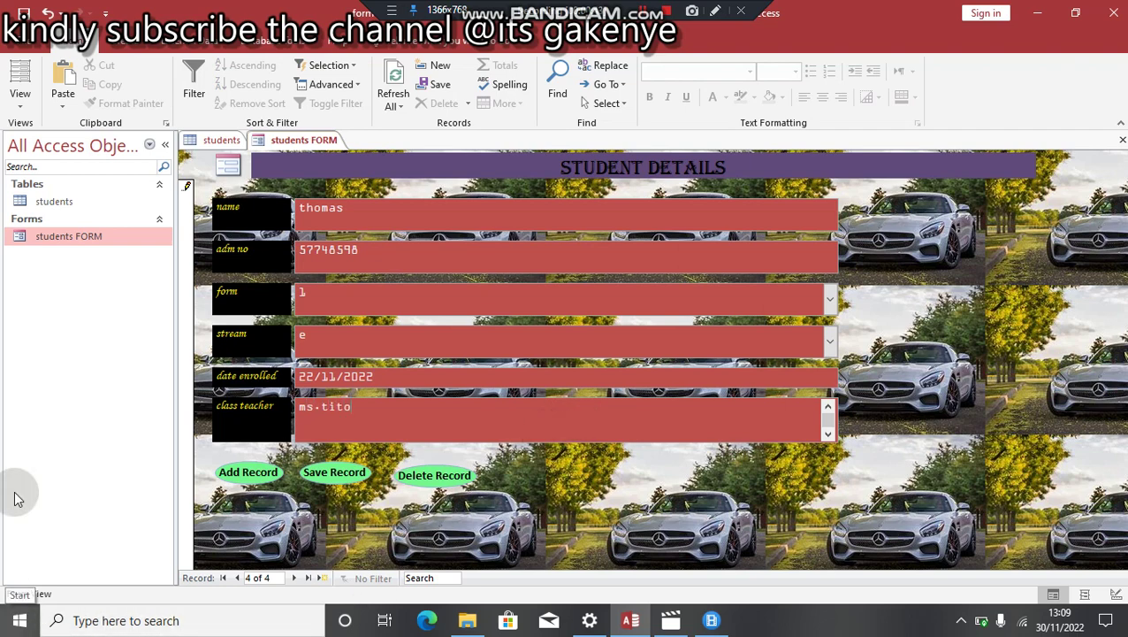
click(335, 473)
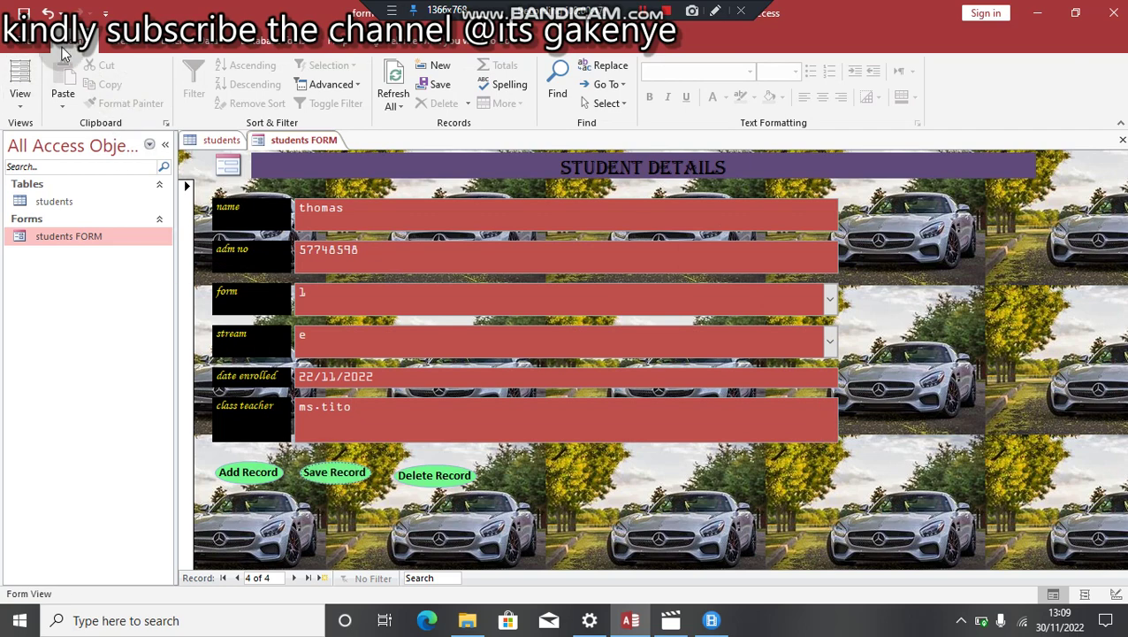
Open and refresh the students table to check the new records, then reopen students FORM.
click(56, 196)
double_click(56, 199)
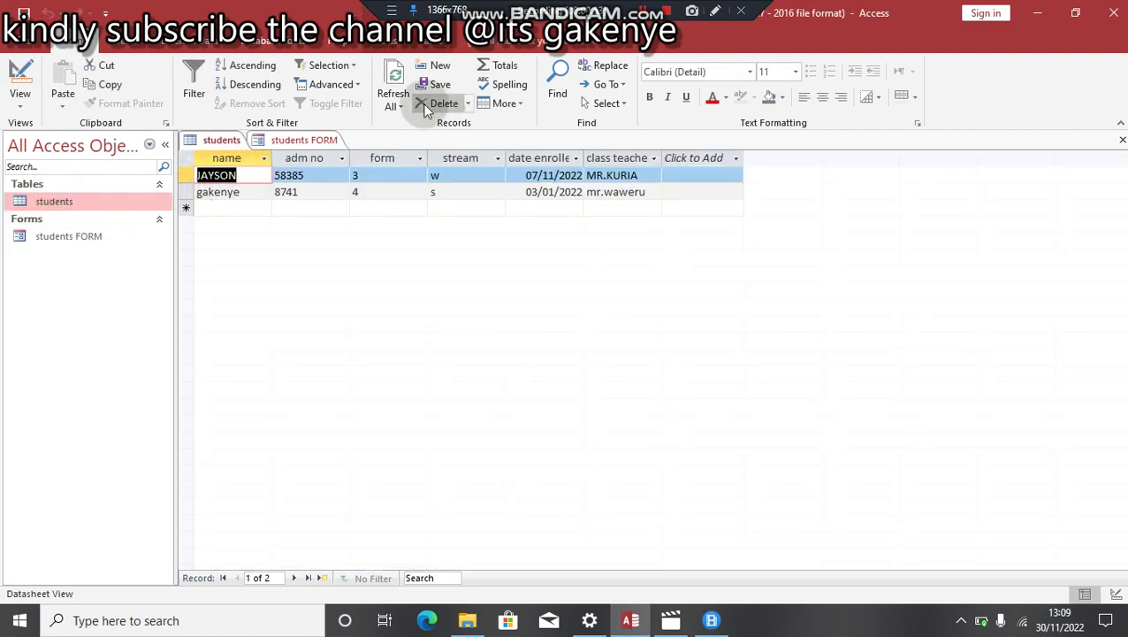
click(397, 103)
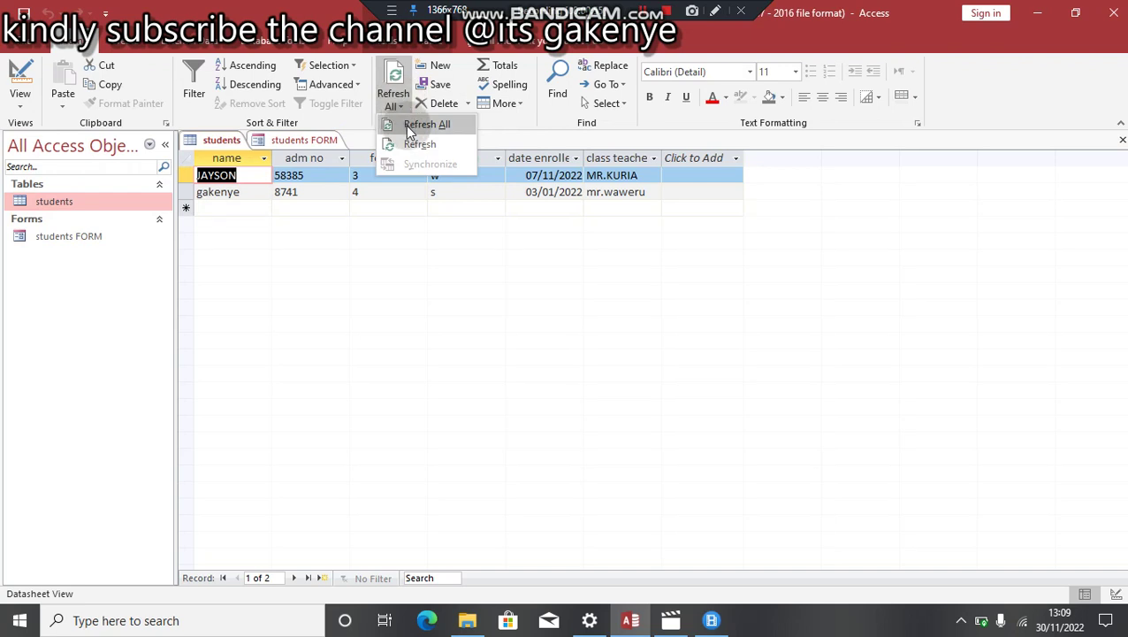
click(416, 125)
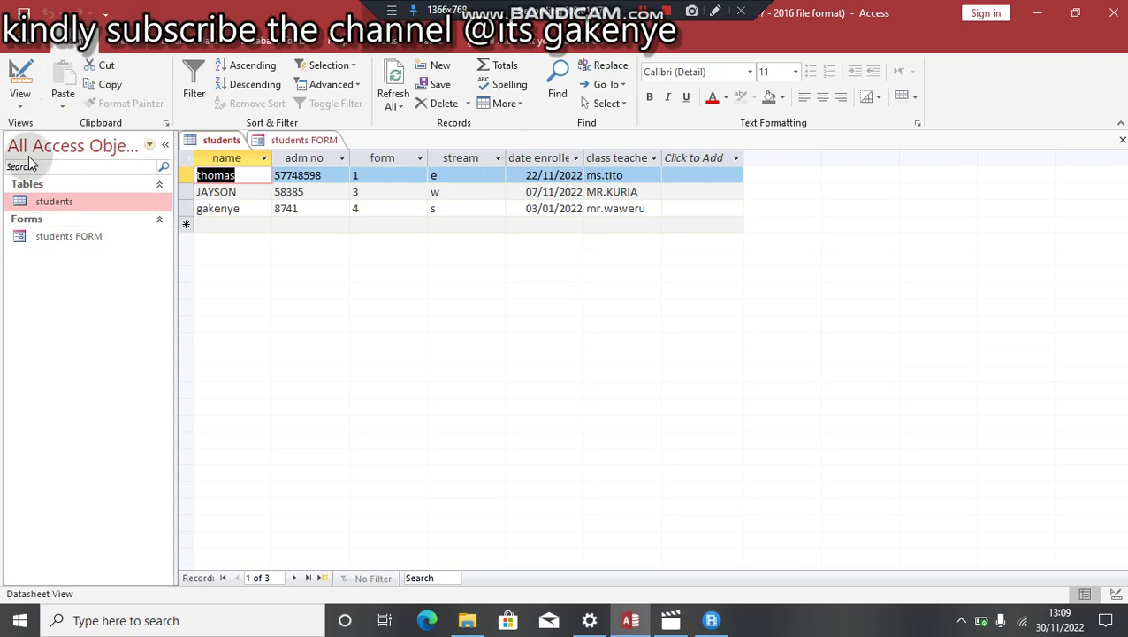
double_click(53, 237)
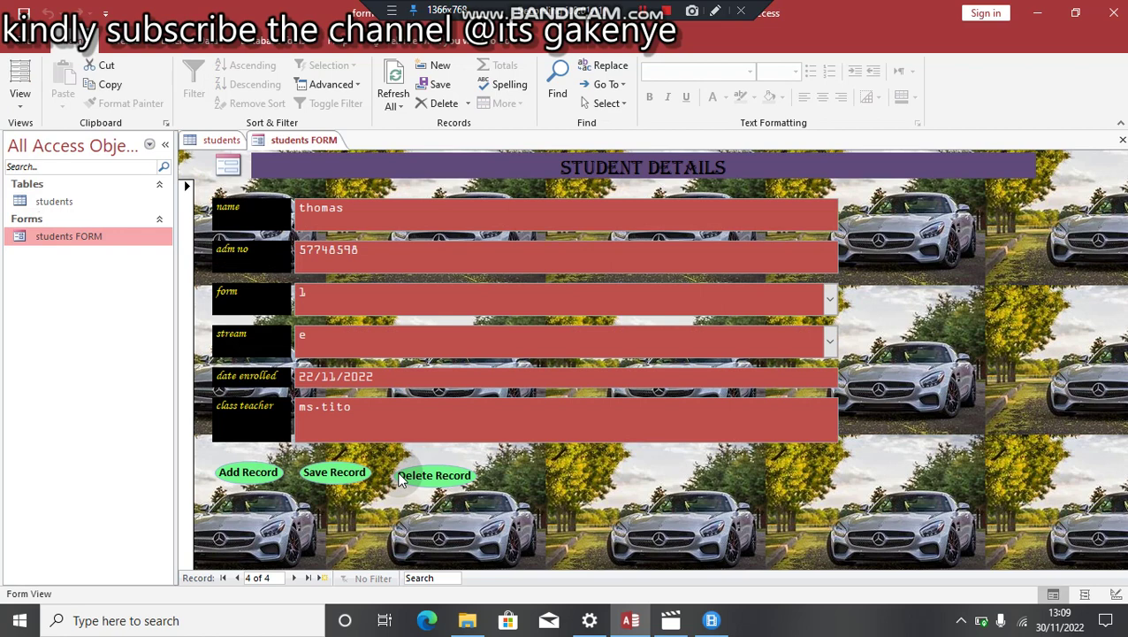
Switch the students FORM to Design View.
click(25, 91)
click(26, 108)
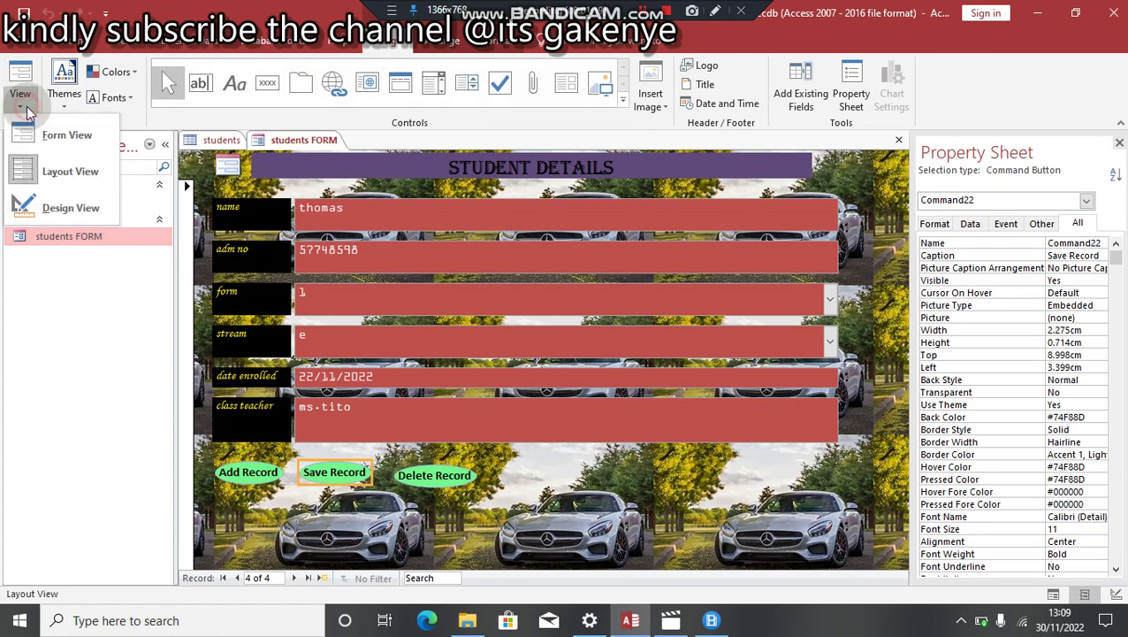
click(65, 208)
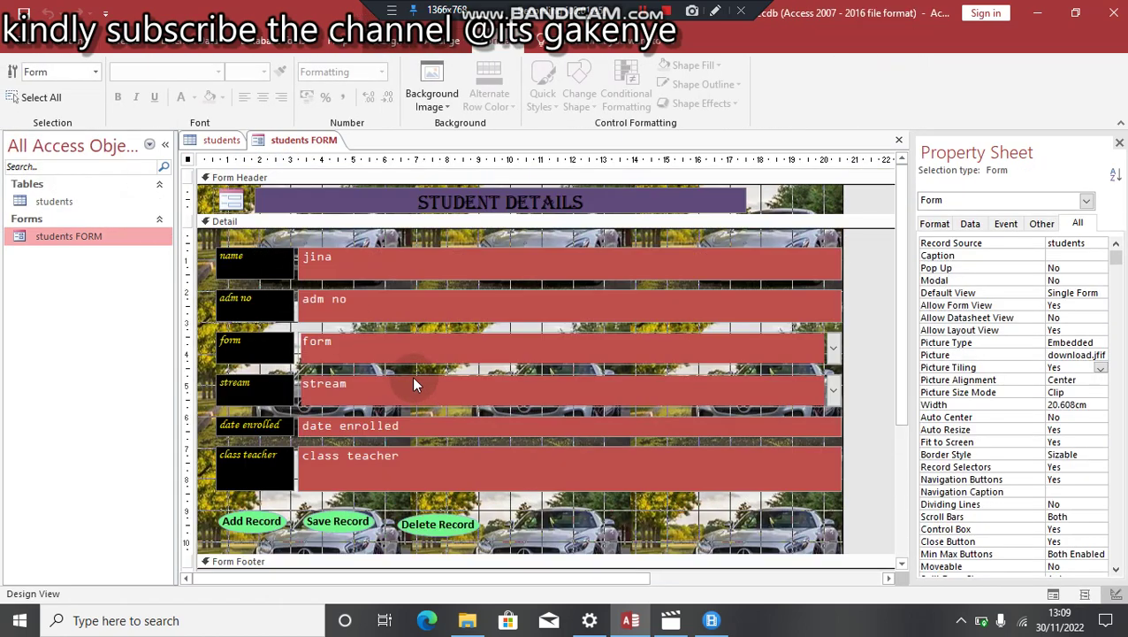
Add a Go To Previous Record picture button beside Delete Record, and draw another button to its right.
click(367, 42)
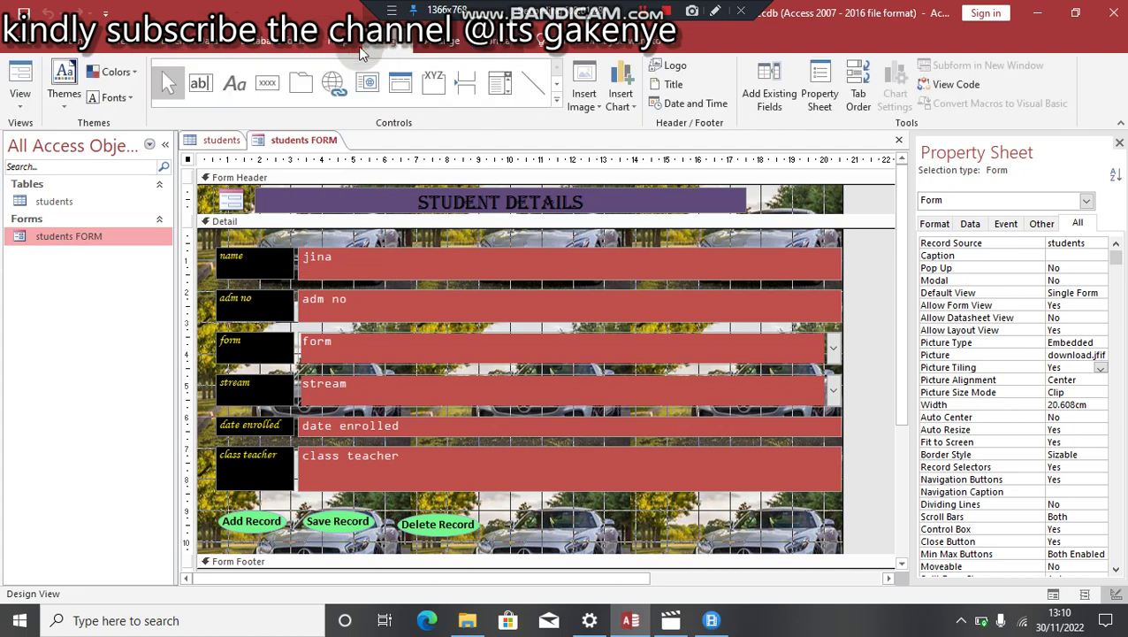
click(266, 82)
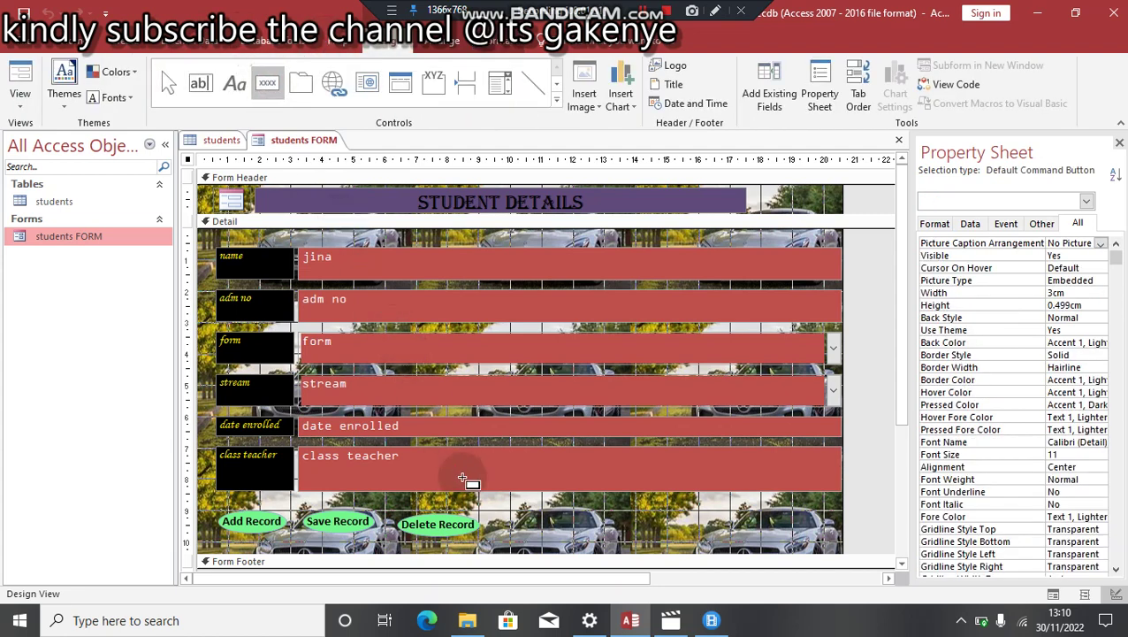
drag(501, 517, 557, 529)
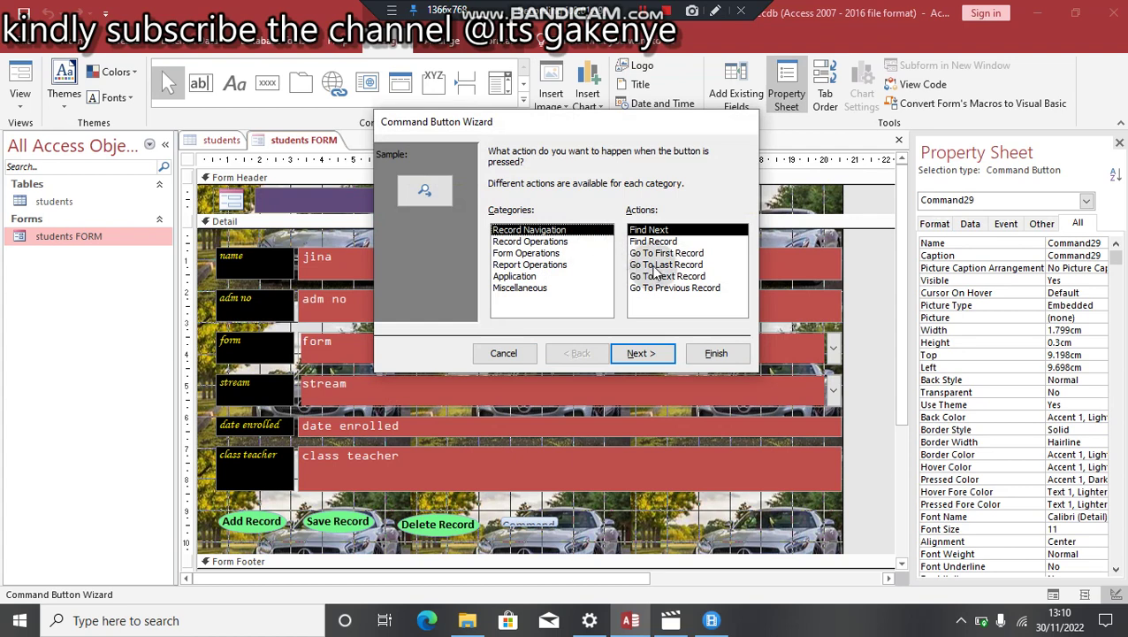
click(671, 288)
click(640, 353)
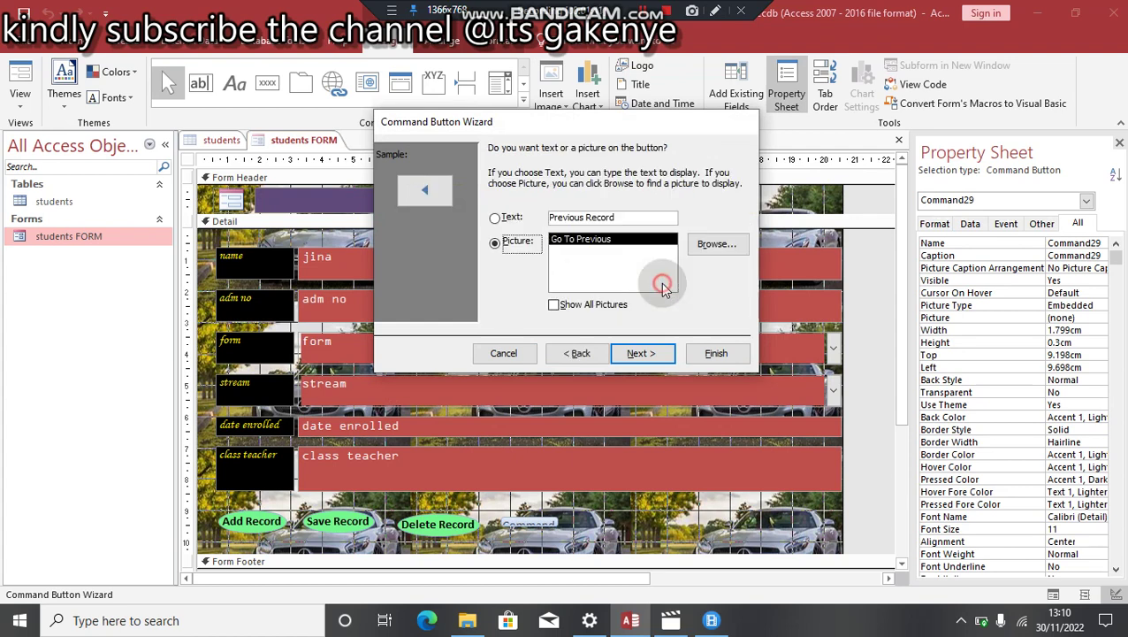
click(718, 356)
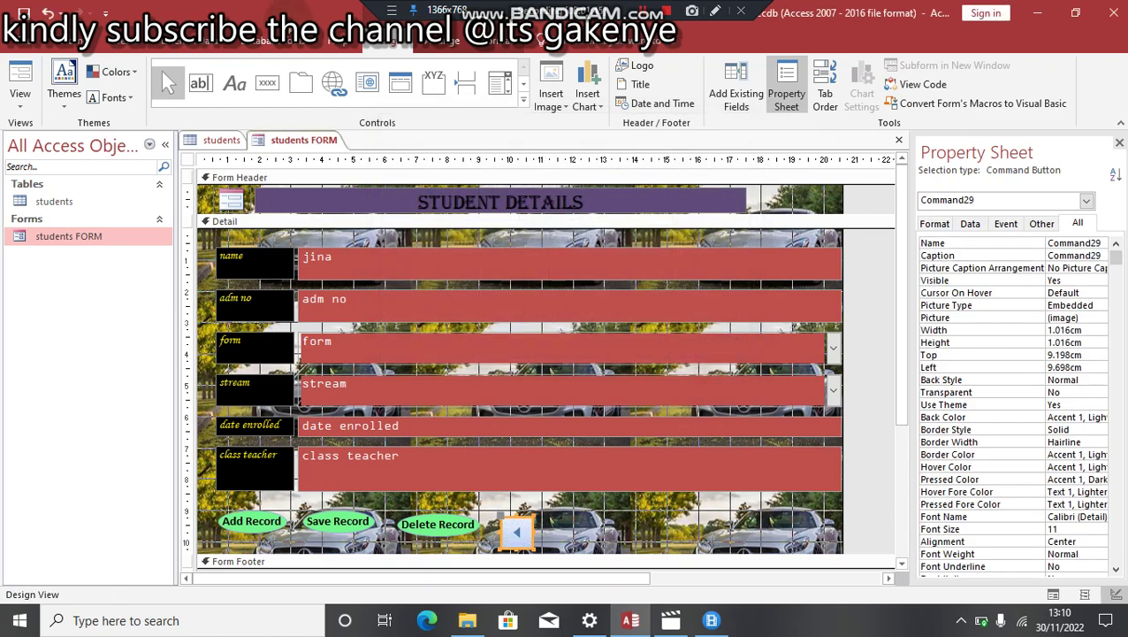
click(269, 83)
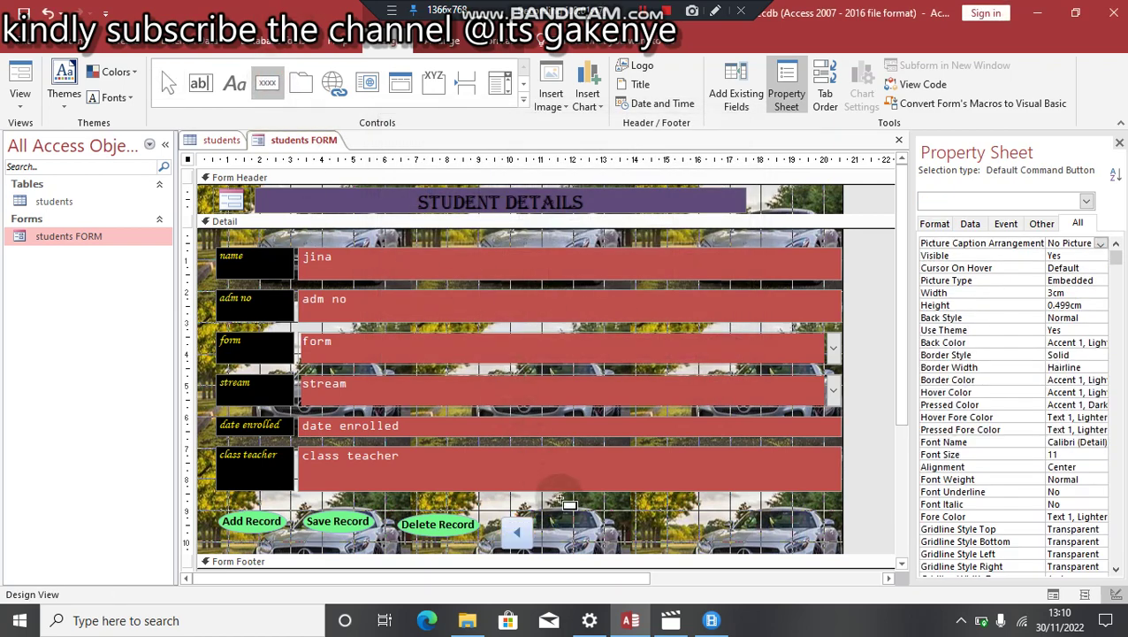
drag(539, 517, 584, 537)
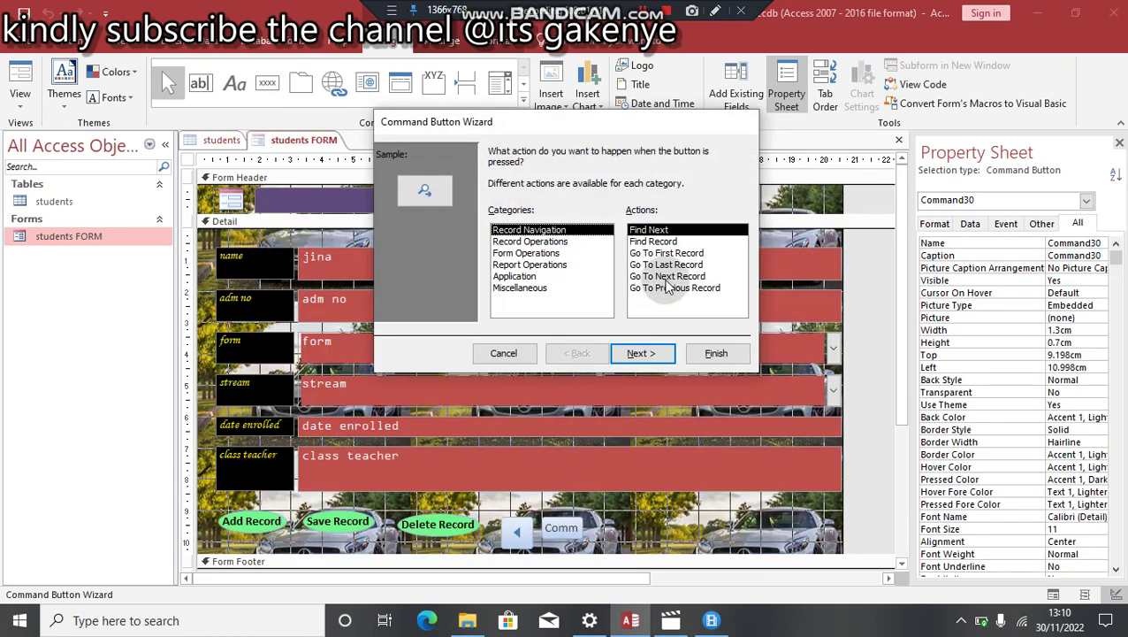
Add a Go To Next Record arrow button beside the previous arrow, then select both arrows.
click(676, 277)
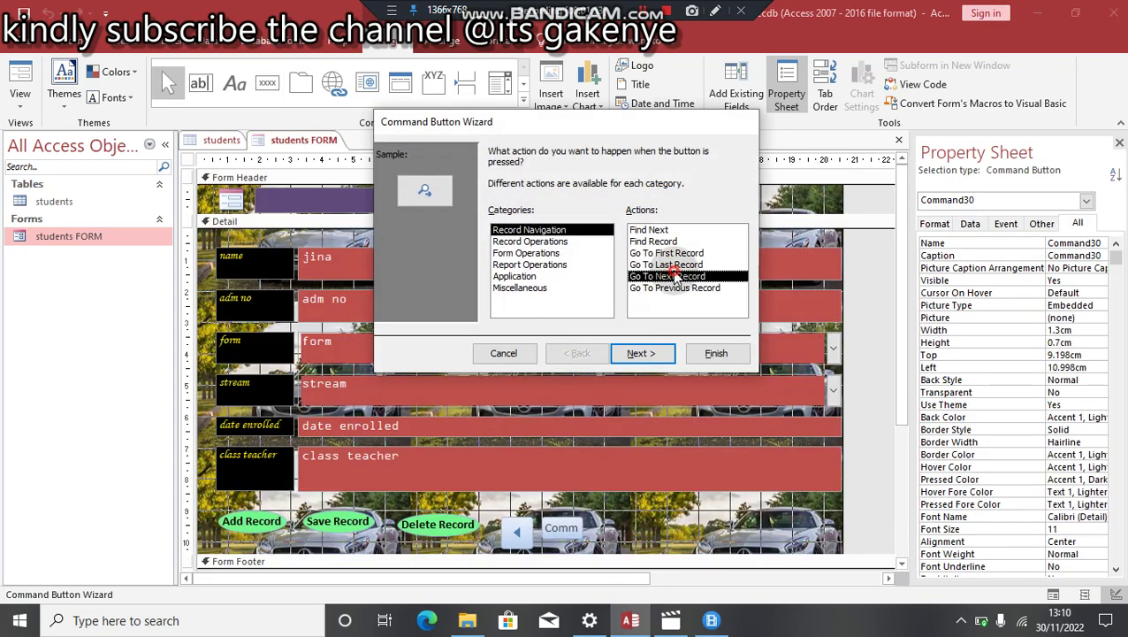
double_click(677, 277)
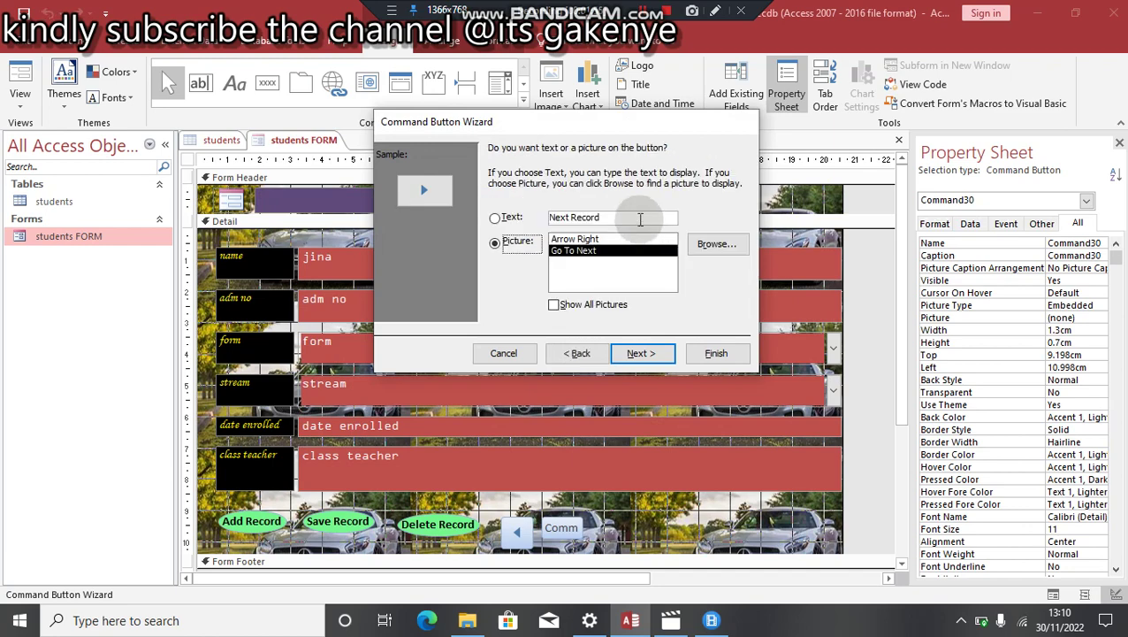
click(717, 355)
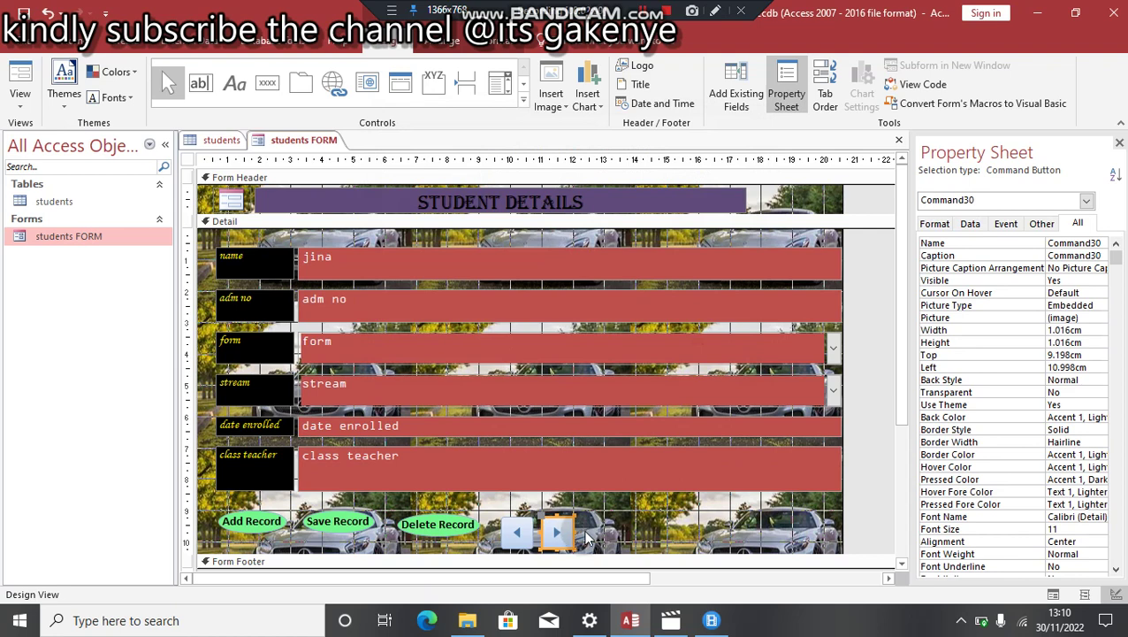
drag(586, 537, 511, 548)
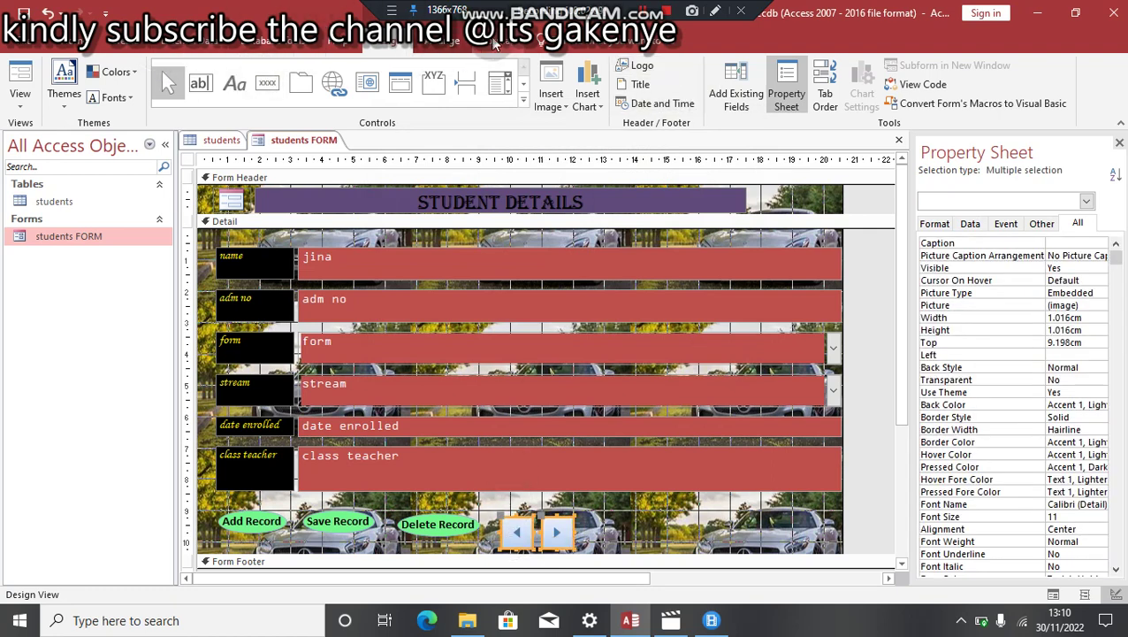
Make both arrow buttons oval with #74F88D green fill and black text, nudged up slightly.
click(495, 44)
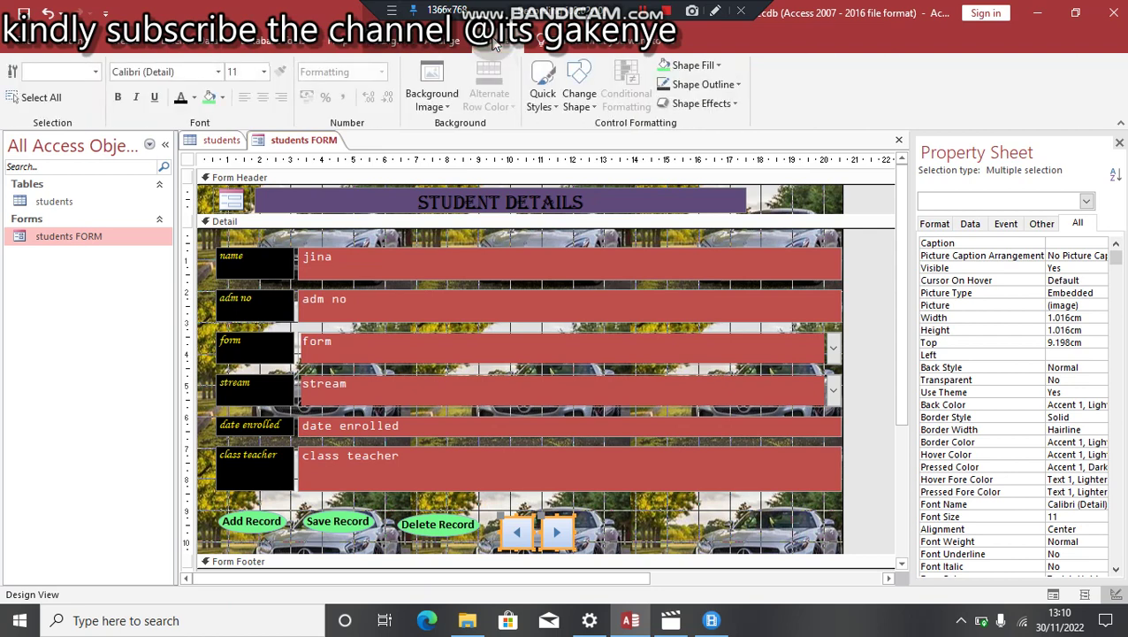
click(580, 95)
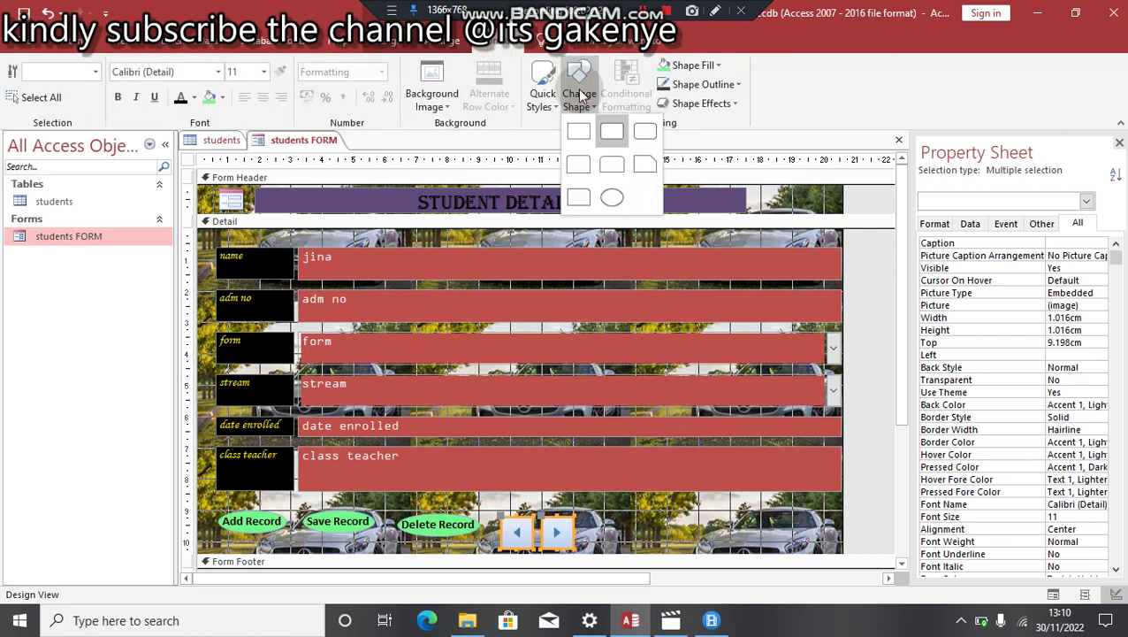
click(610, 194)
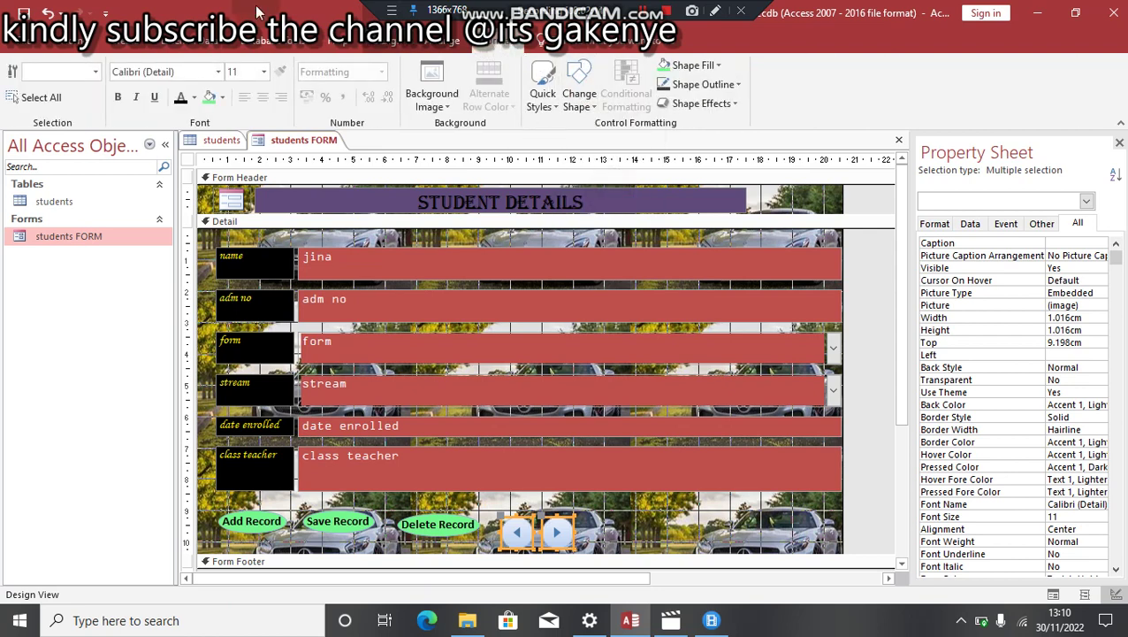
click(214, 97)
click(180, 100)
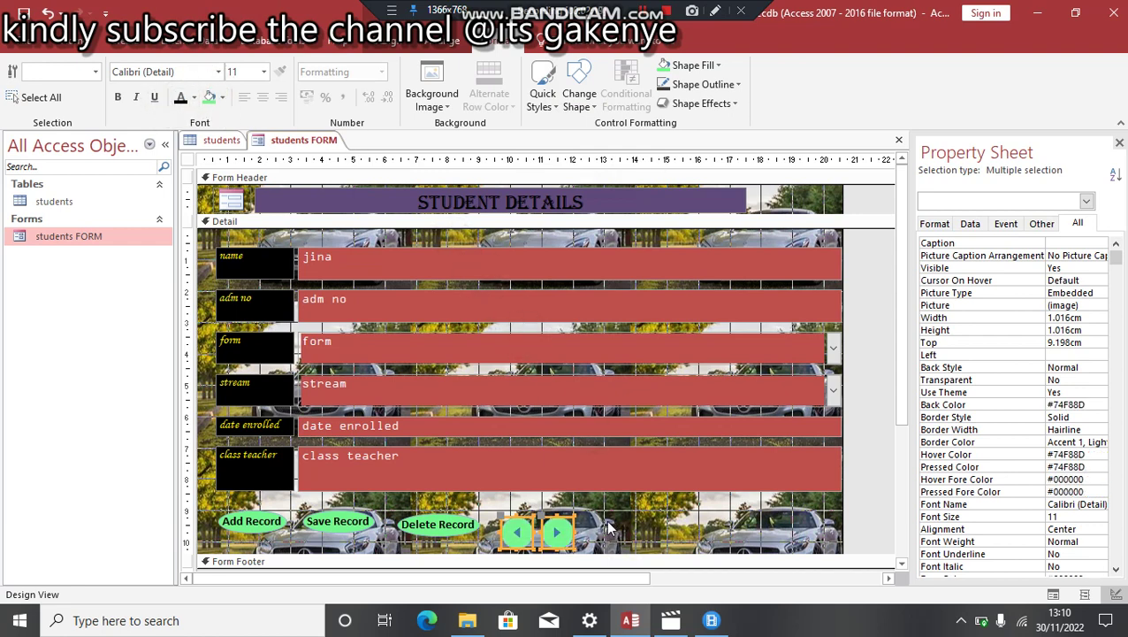
drag(541, 528, 535, 522)
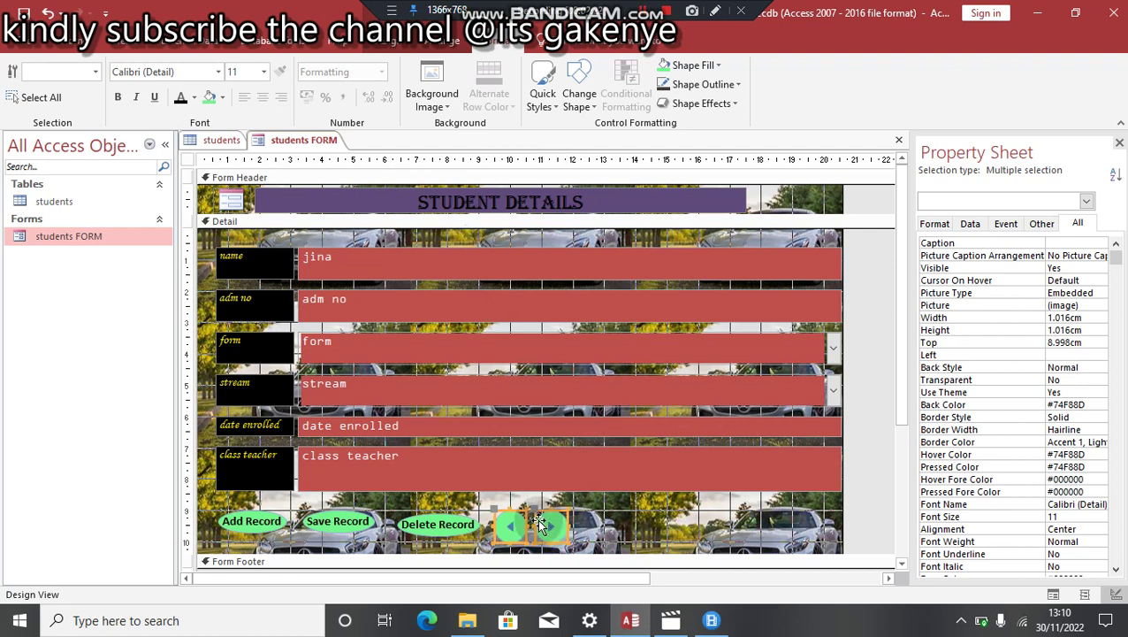
click(617, 531)
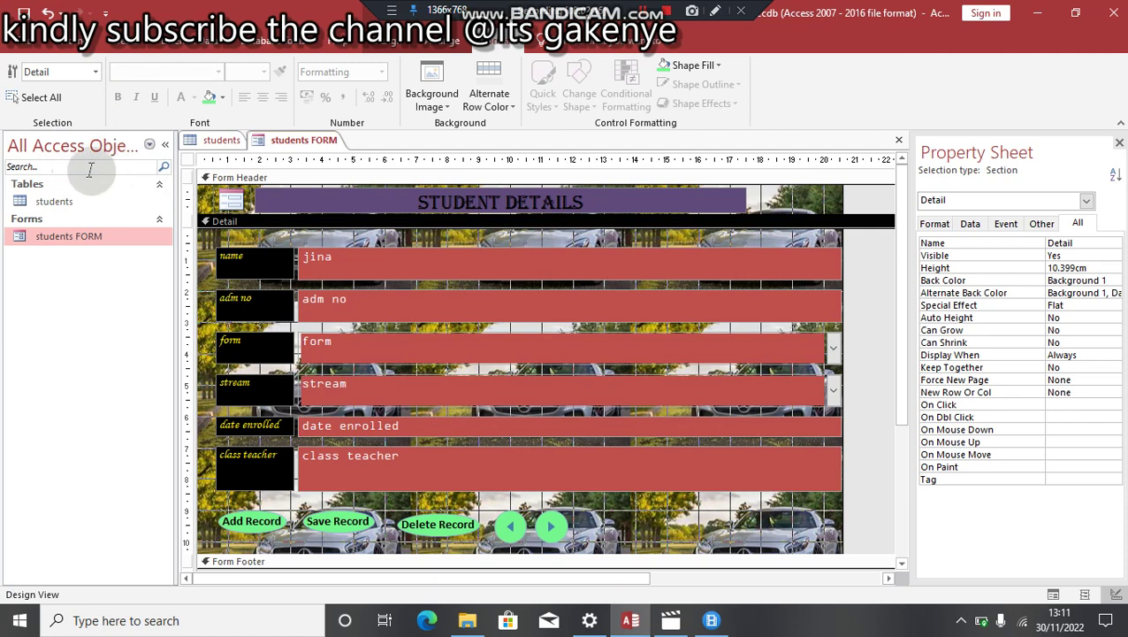
Switch the students form to Form View.
click(76, 42)
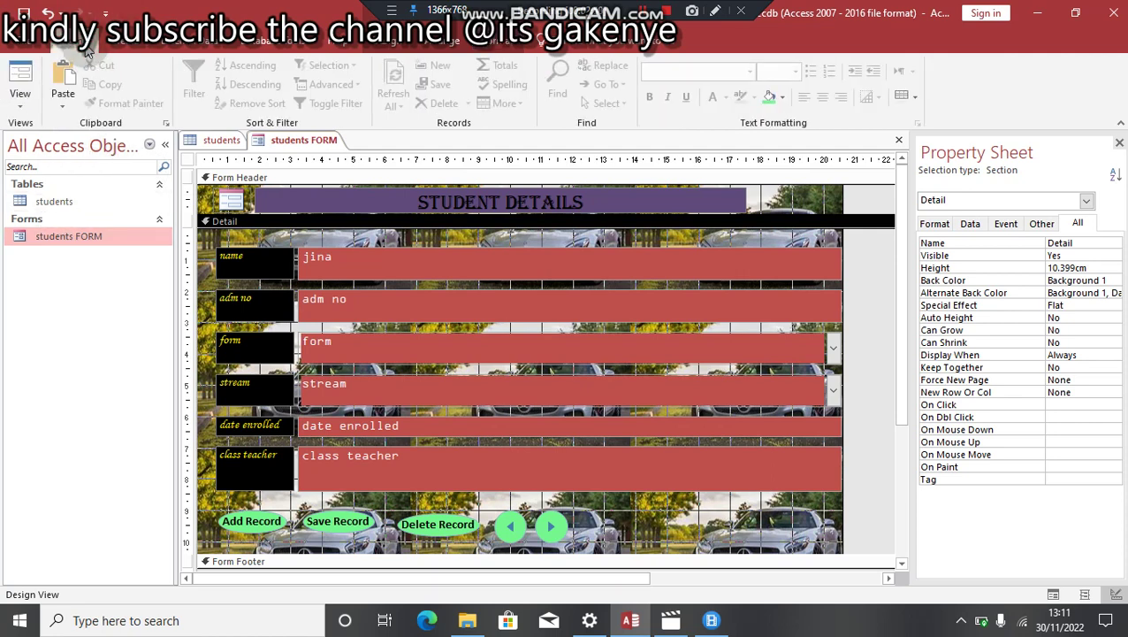
click(28, 111)
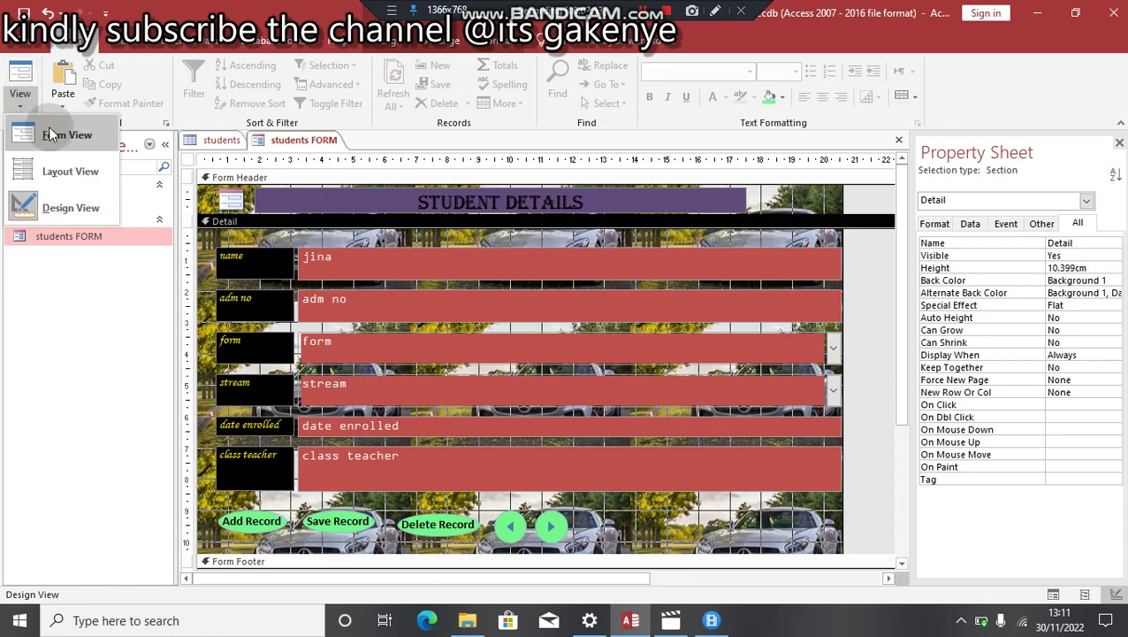
click(49, 133)
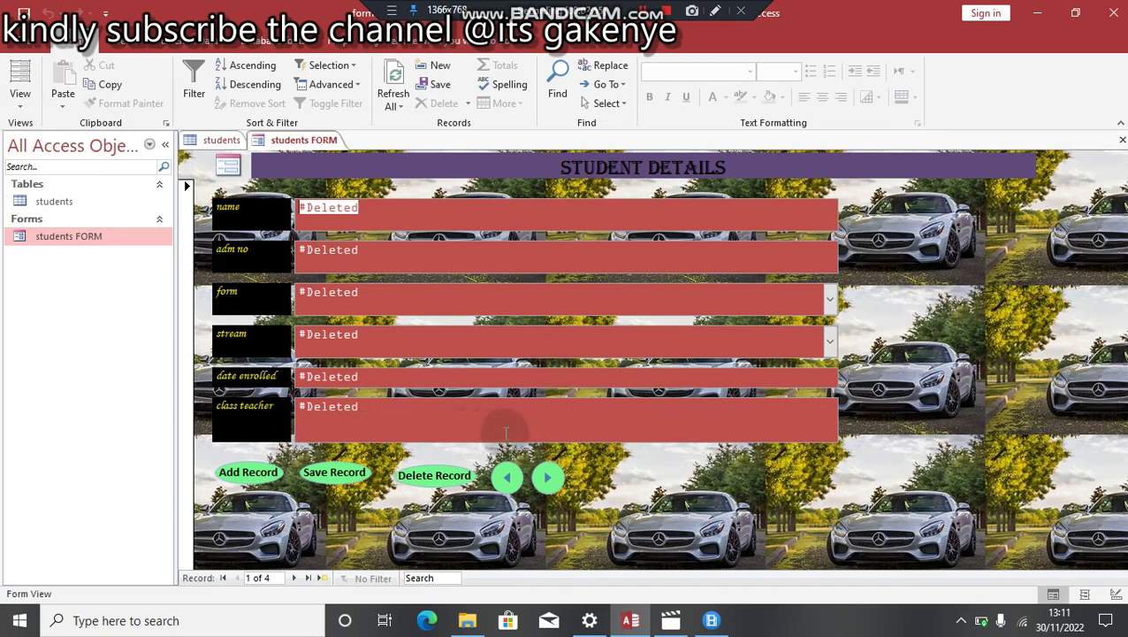
Test the arrows: step forward three records, then back one to record 2 of 4.
click(547, 478)
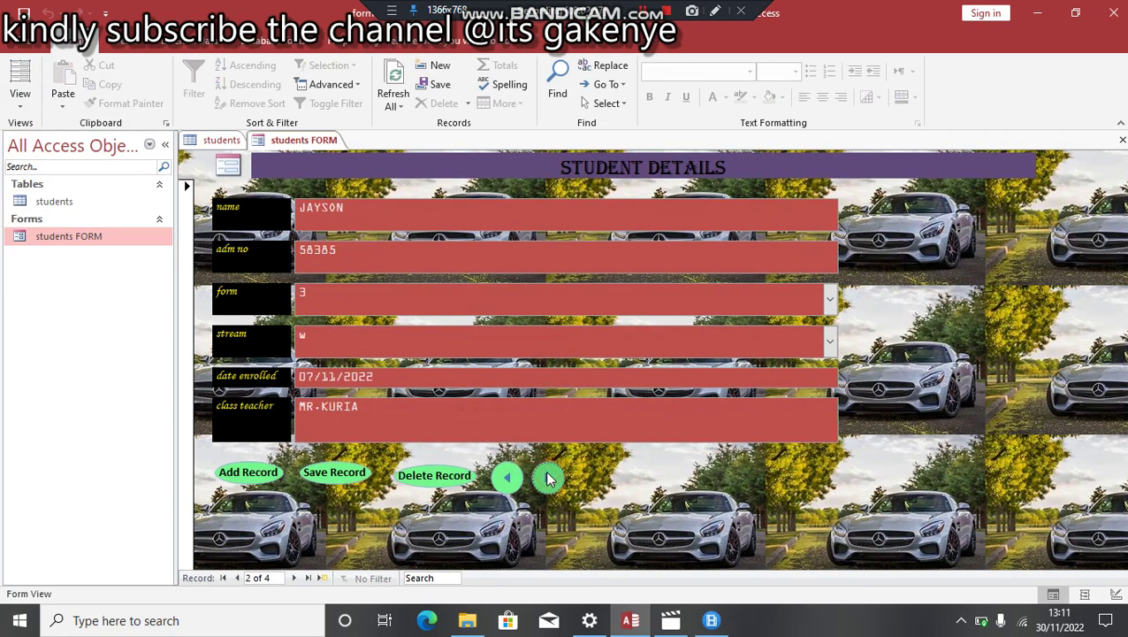
click(547, 478)
click(547, 477)
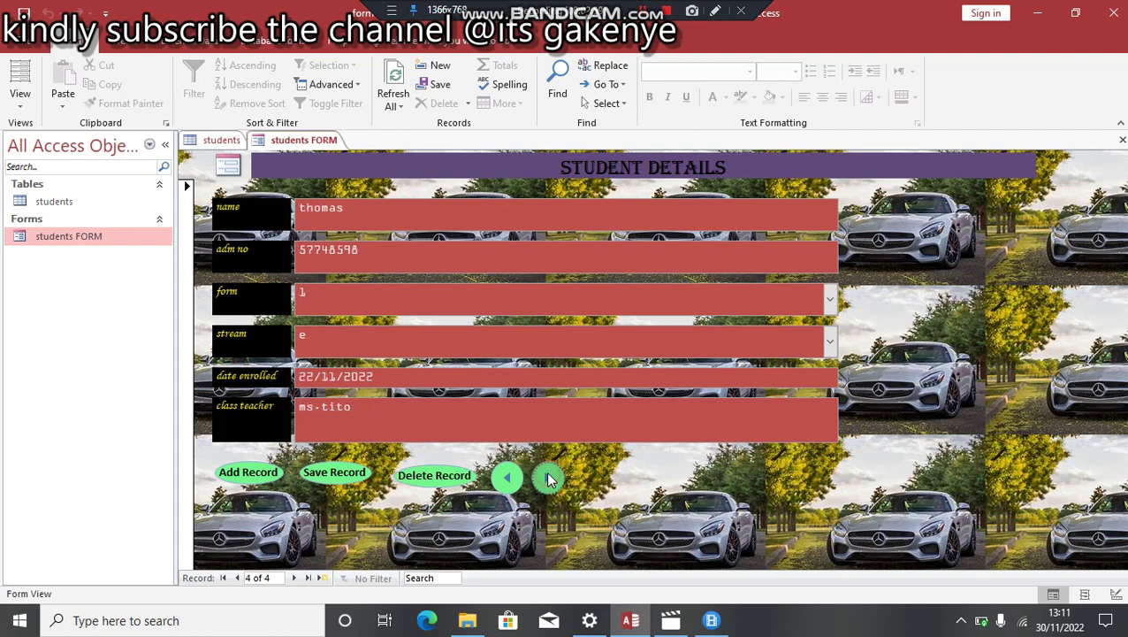
click(518, 477)
click(519, 477)
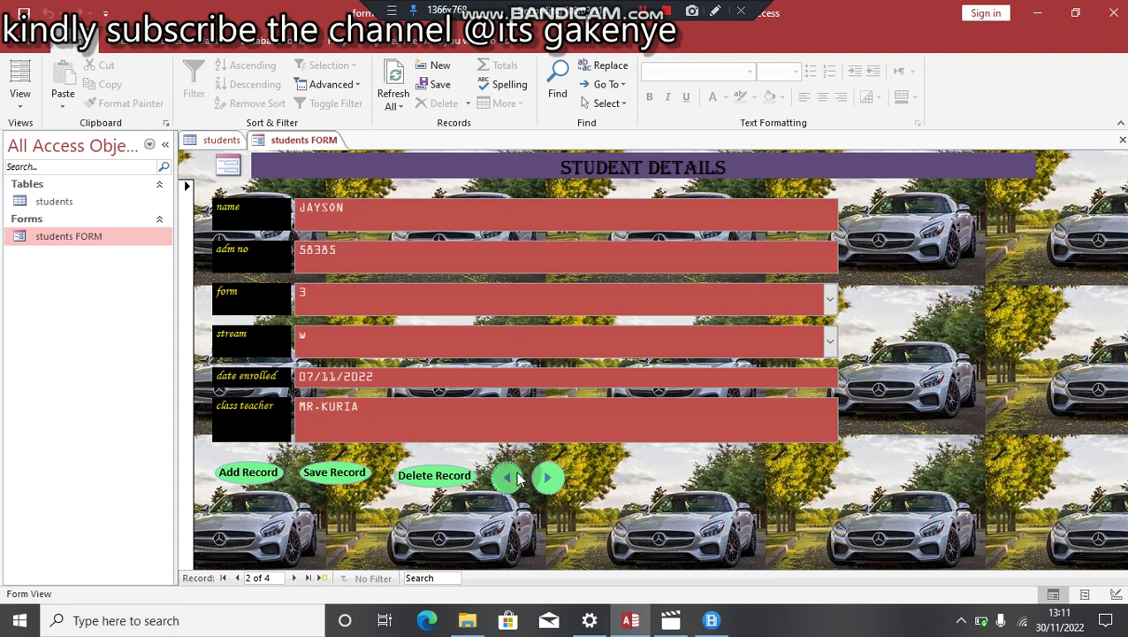